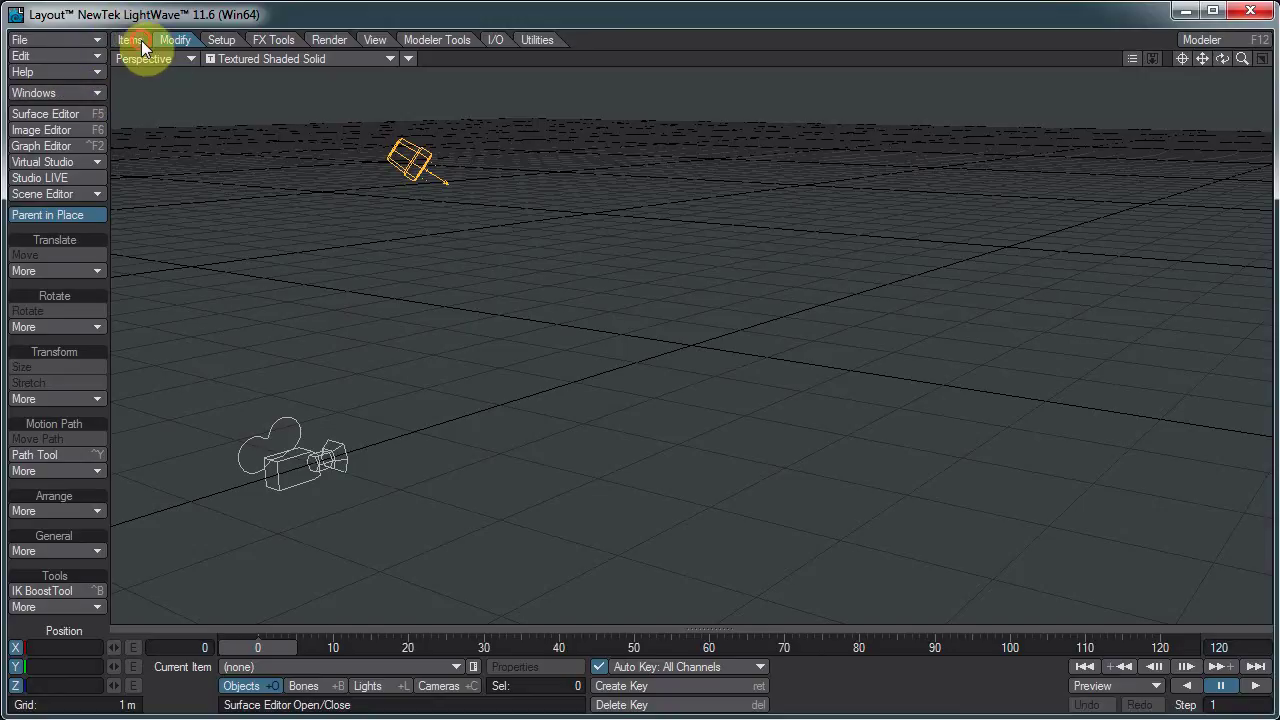
# Add an HV particle emitter named Emitter to the scene and move its properties window clear of the emitter.
pyautogui.click(138, 41)
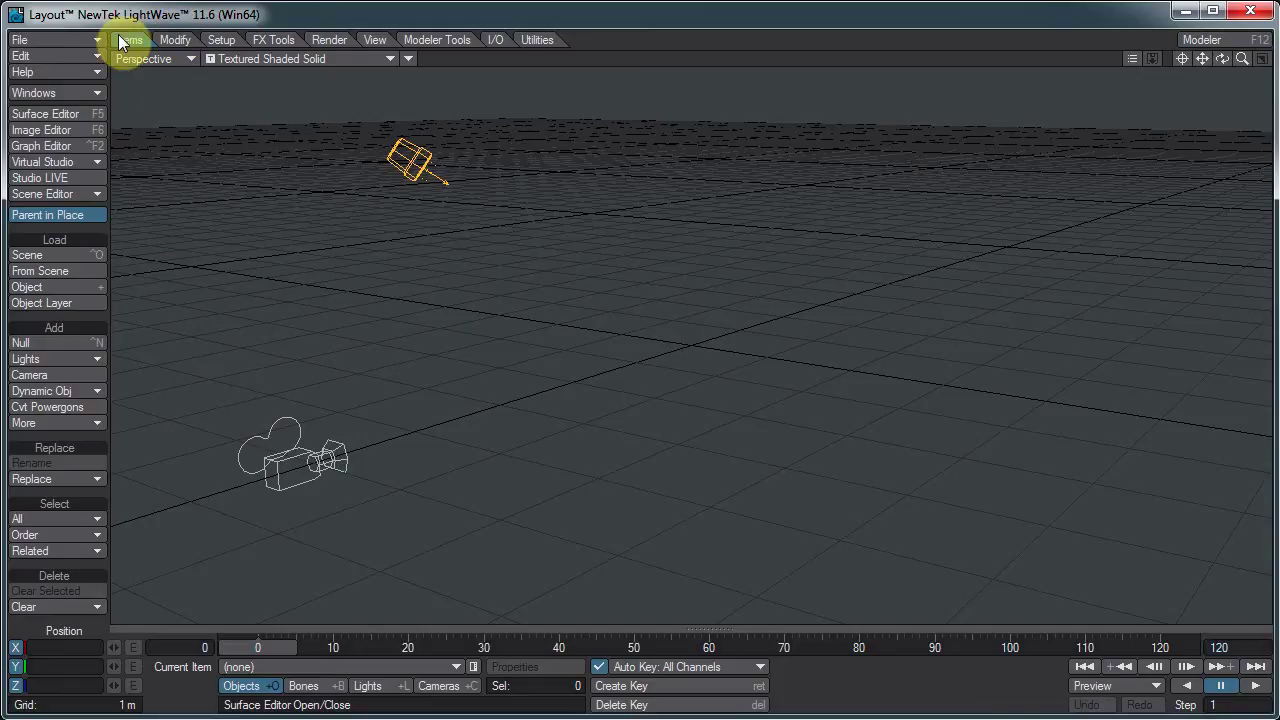
pyautogui.click(83, 389)
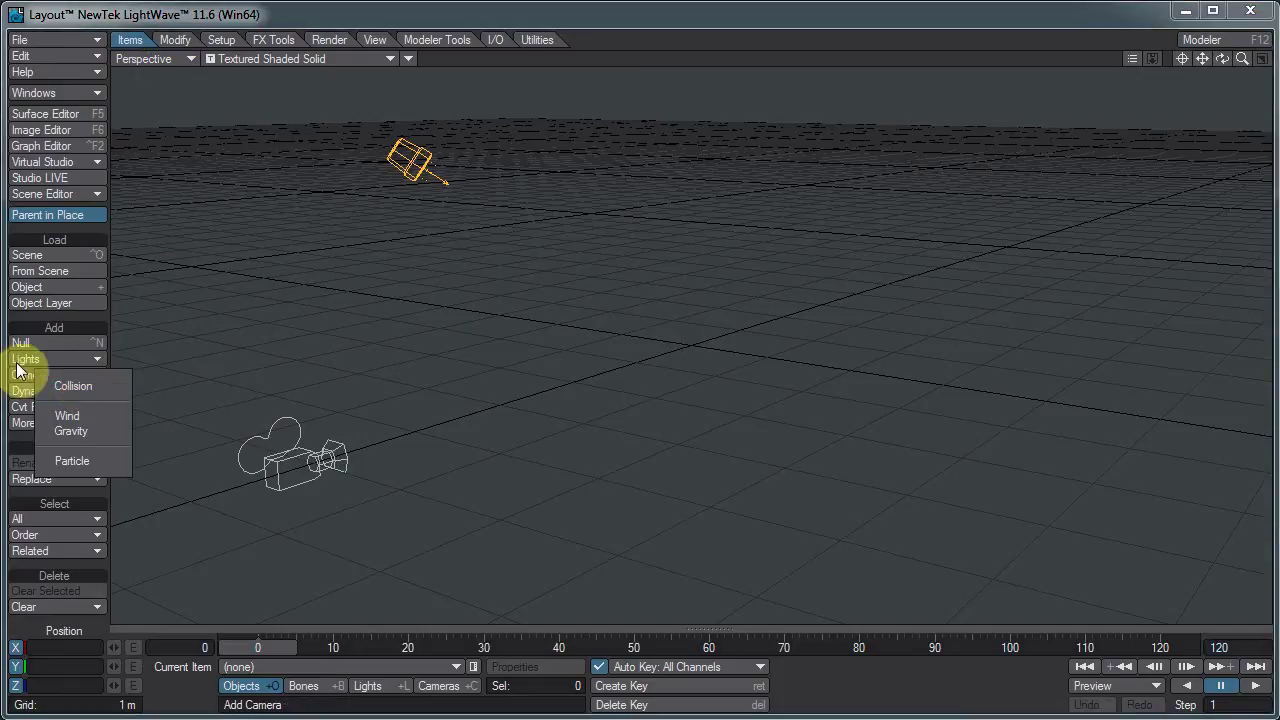
pyautogui.click(93, 460)
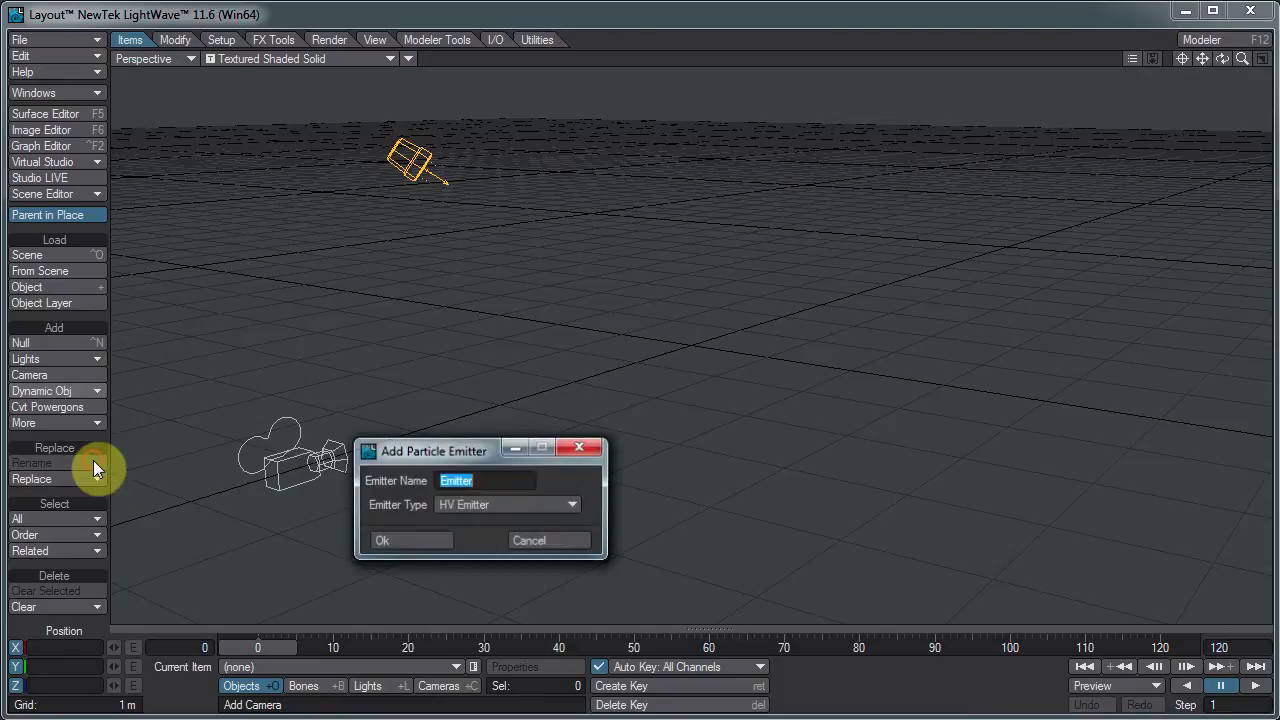
pyautogui.click(425, 535)
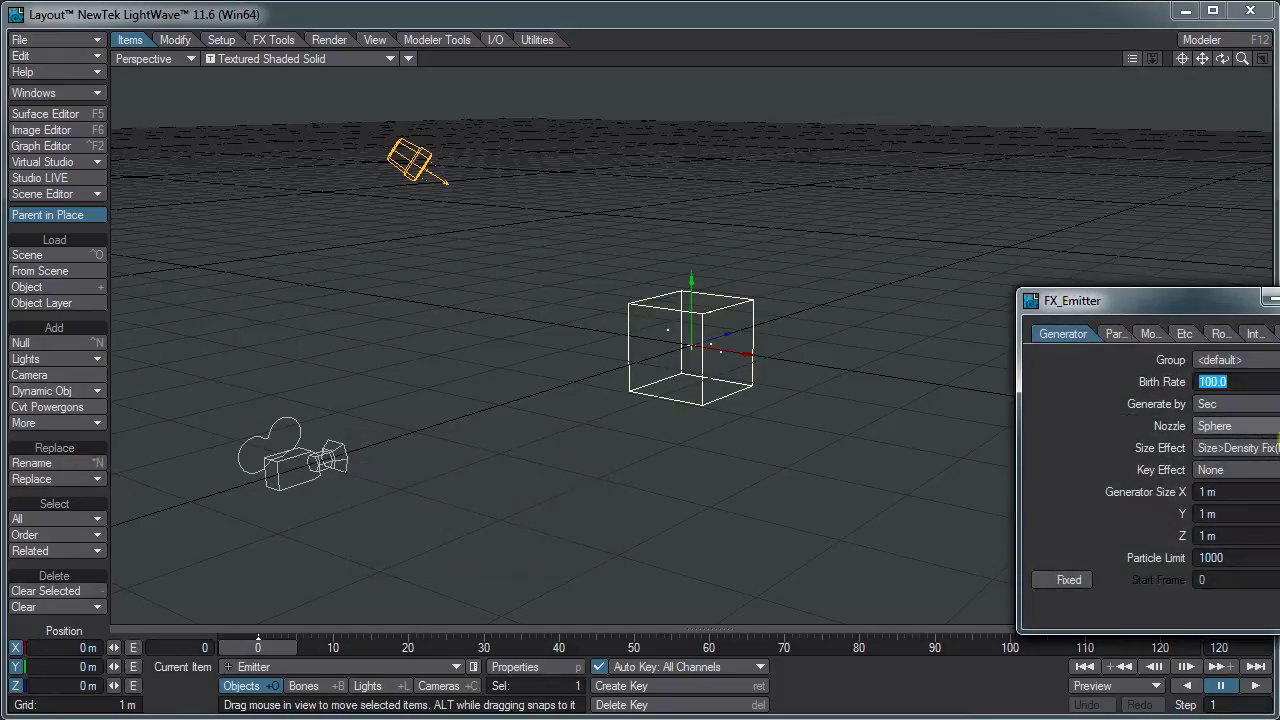
pyautogui.moveTo(1194, 317); pyautogui.dragTo(1028, 105)
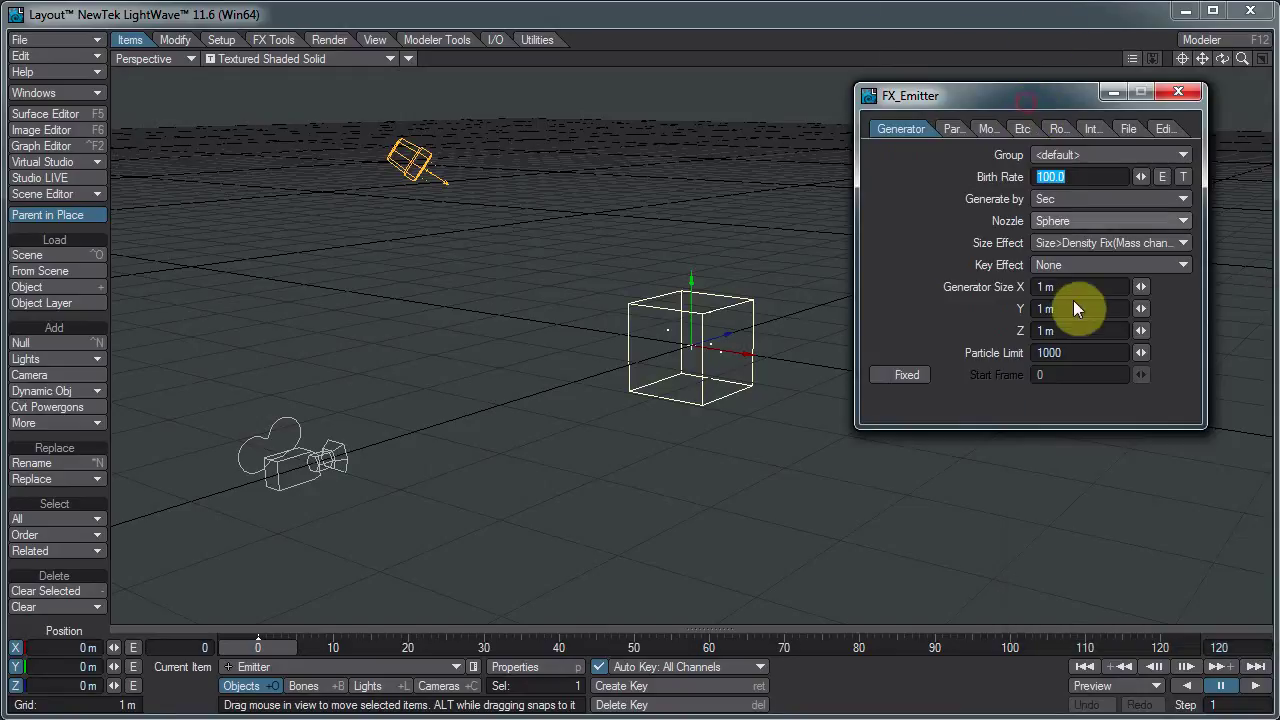
# Set the emitter's generator size to 25 m in X, 500 mm in Y and 25 m in Z.
pyautogui.click(1097, 286)
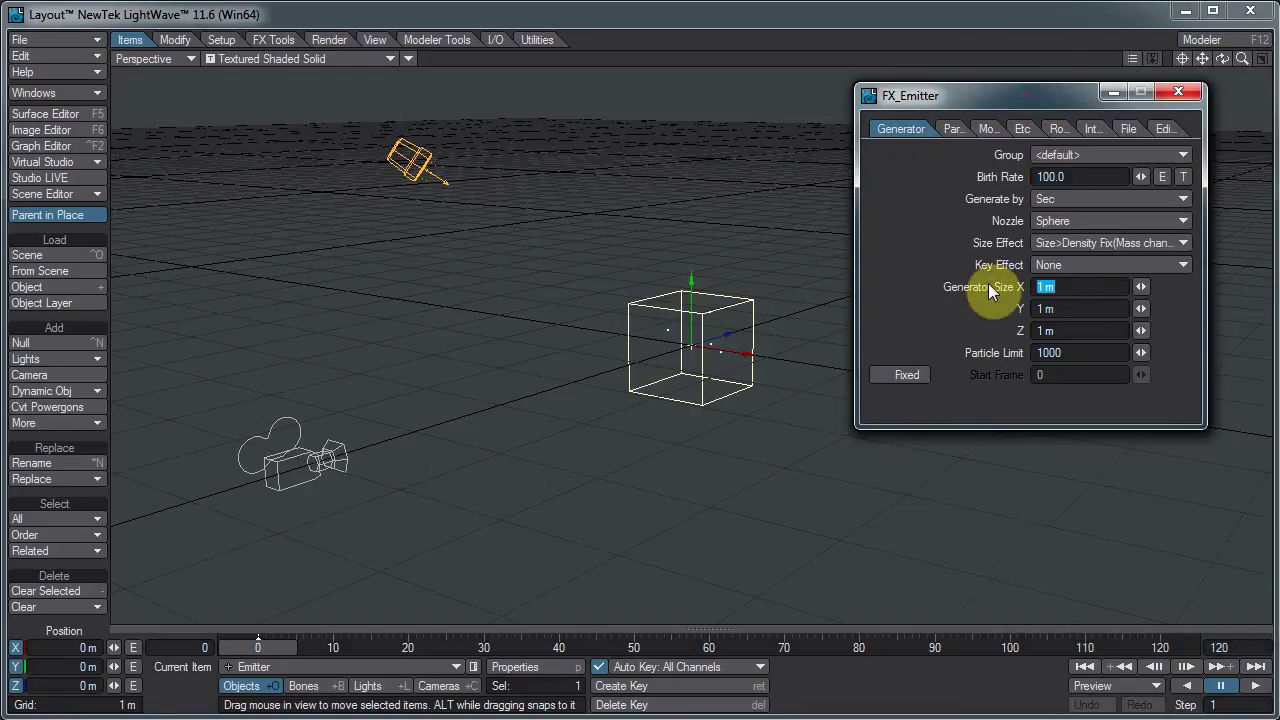
pyautogui.write('1')
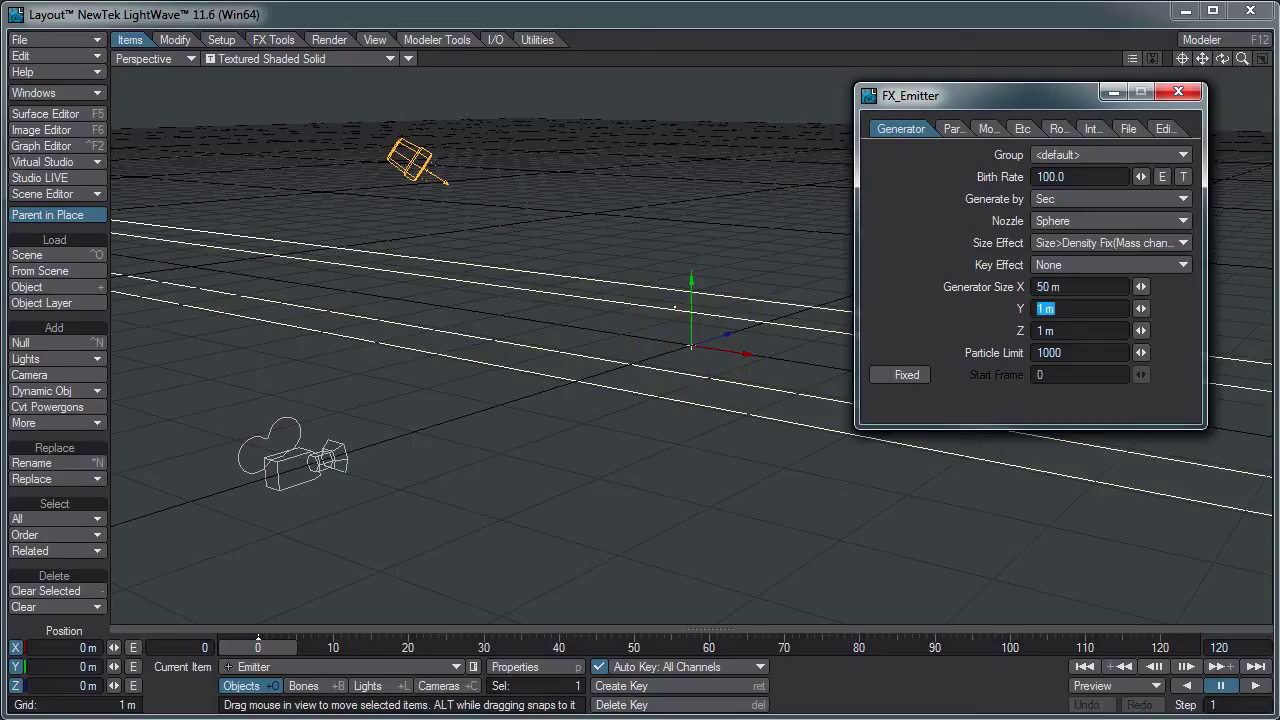
pyautogui.click(1047, 287)
pyautogui.write('25')
pyautogui.press('Return')
pyautogui.write('.5')
pyautogui.press('Return')
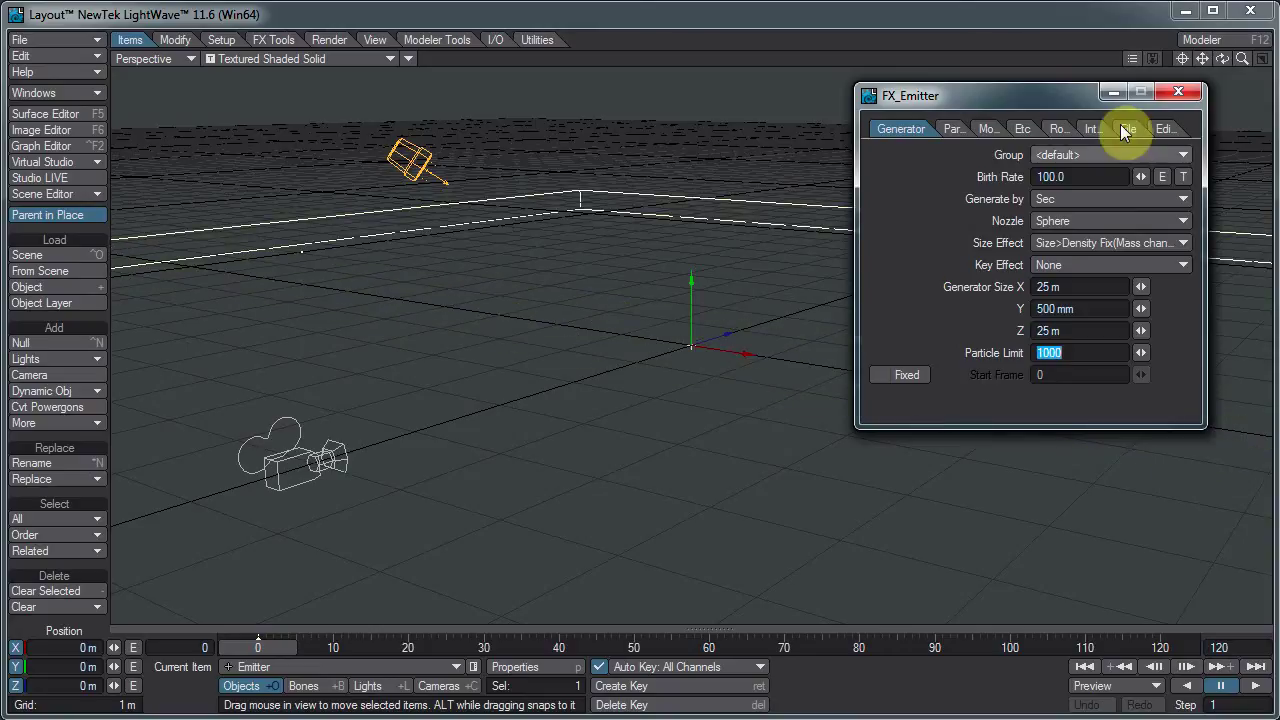
# Play the animation and set the emitter's birth rate to 50, generated by frame.
pyautogui.click(1256, 686)
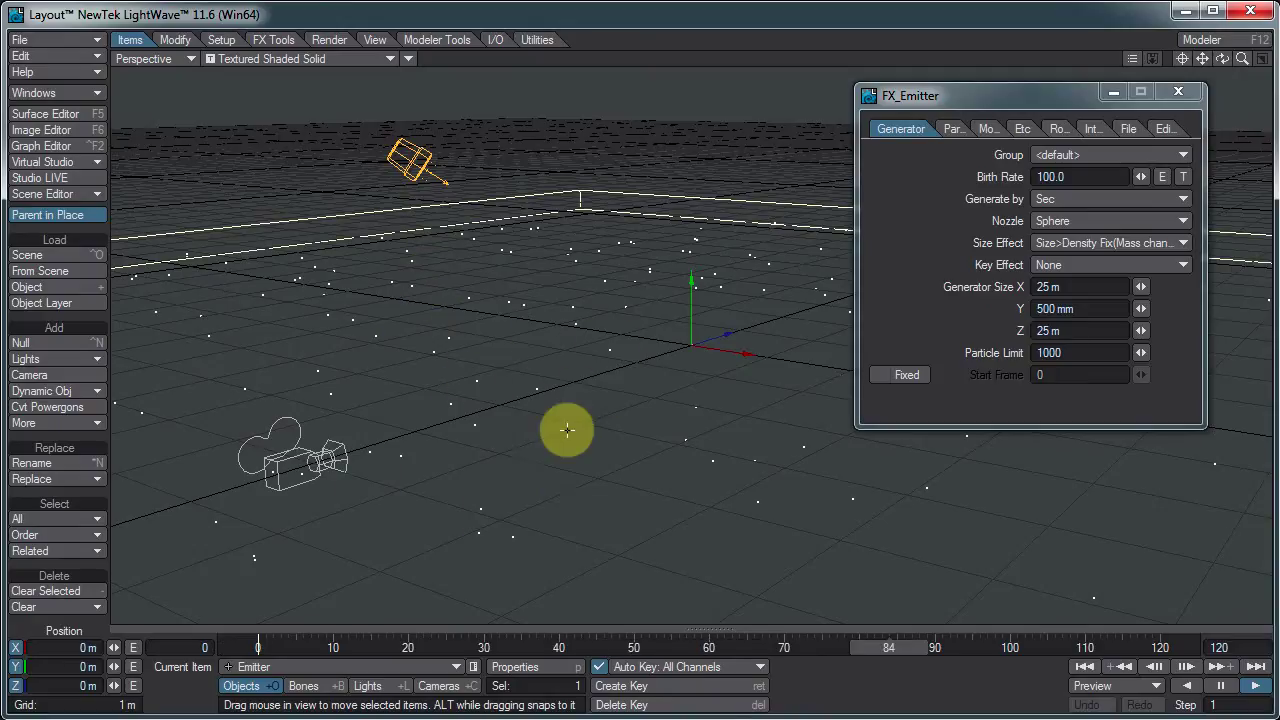
pyautogui.click(1100, 176)
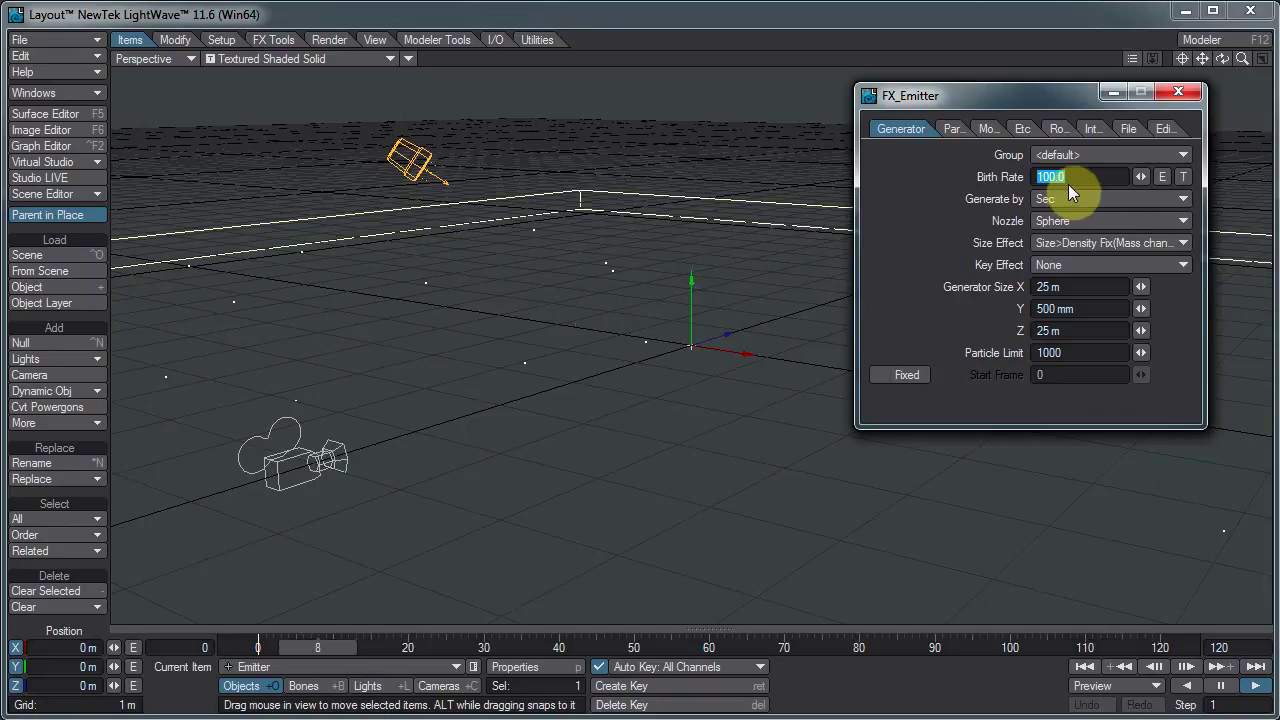
pyautogui.write('5')
pyautogui.press('BackSpace')
pyautogui.write('60')
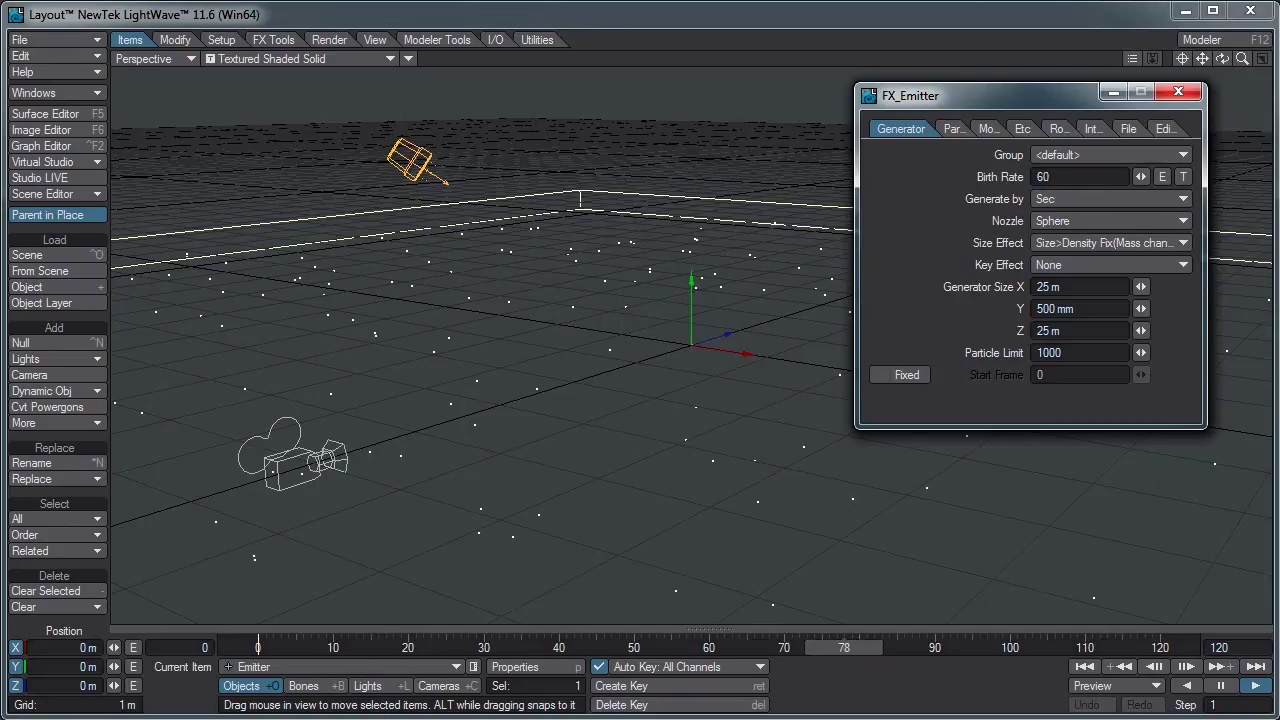
pyautogui.press('Tab')
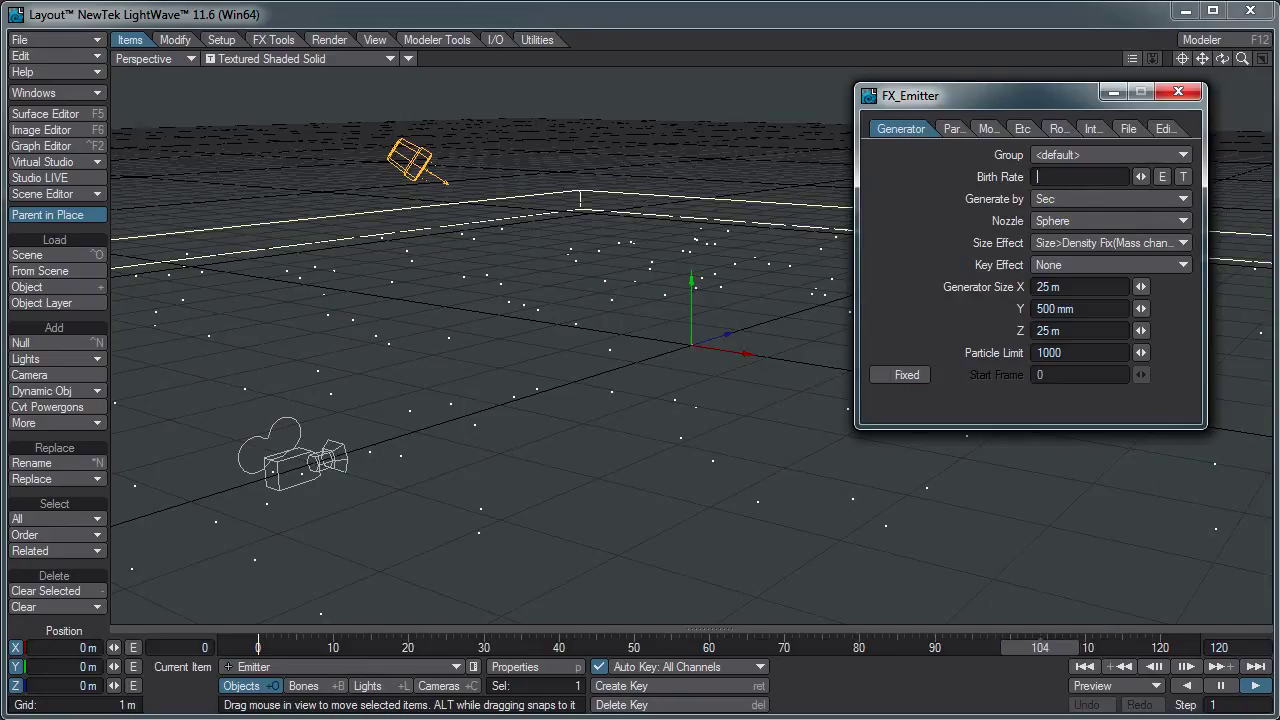
pyautogui.click(1094, 198)
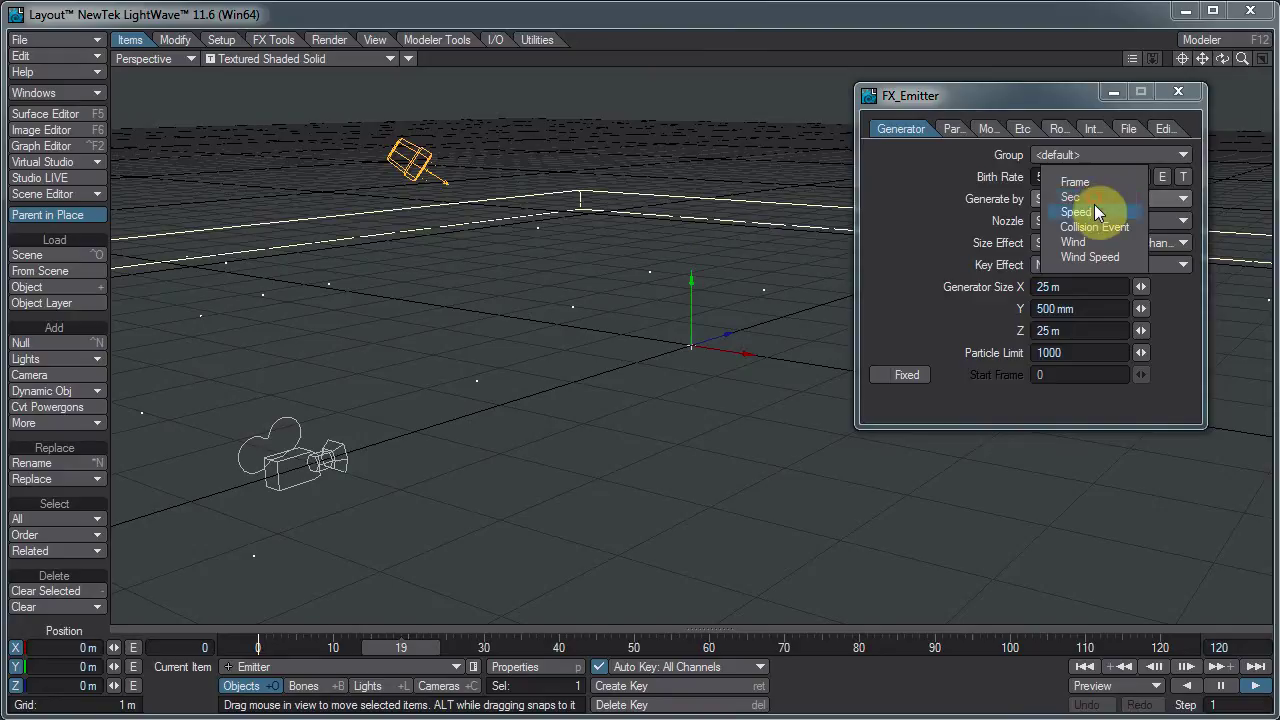
pyautogui.click(1096, 178)
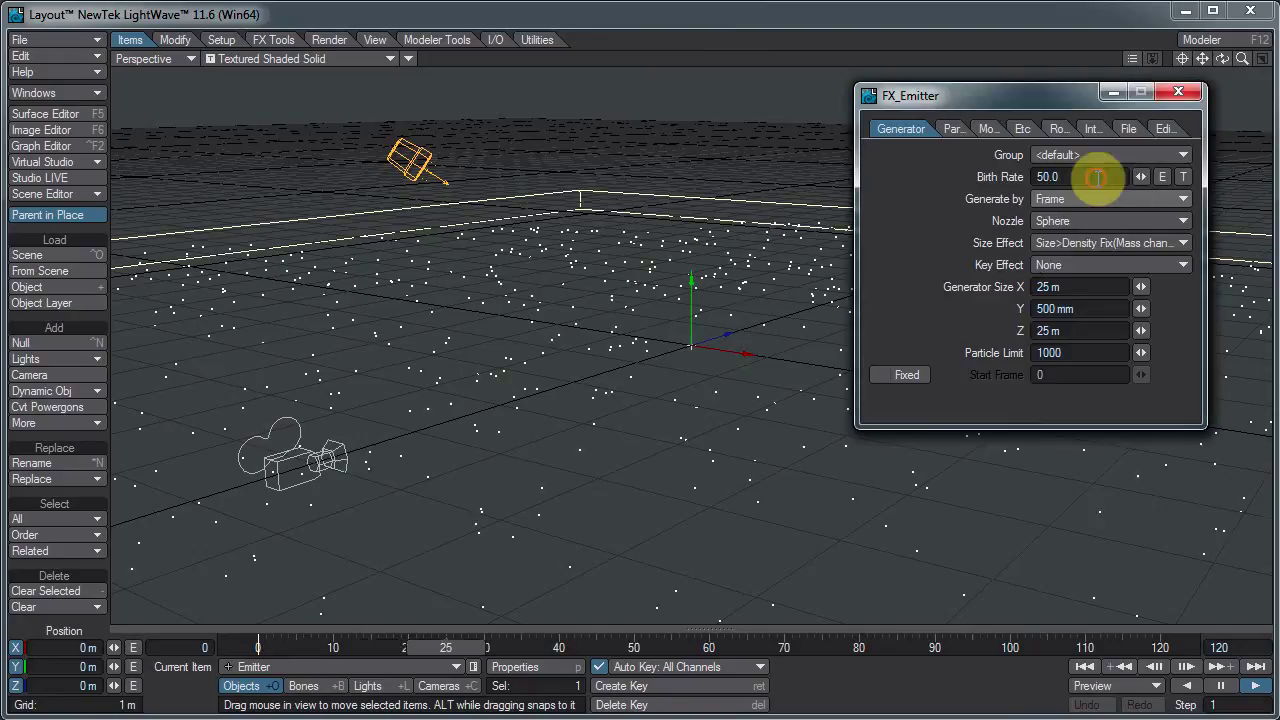
# Set the emitter's particle limit to 100000.
pyautogui.click(1087, 355)
pyautogui.write('1')
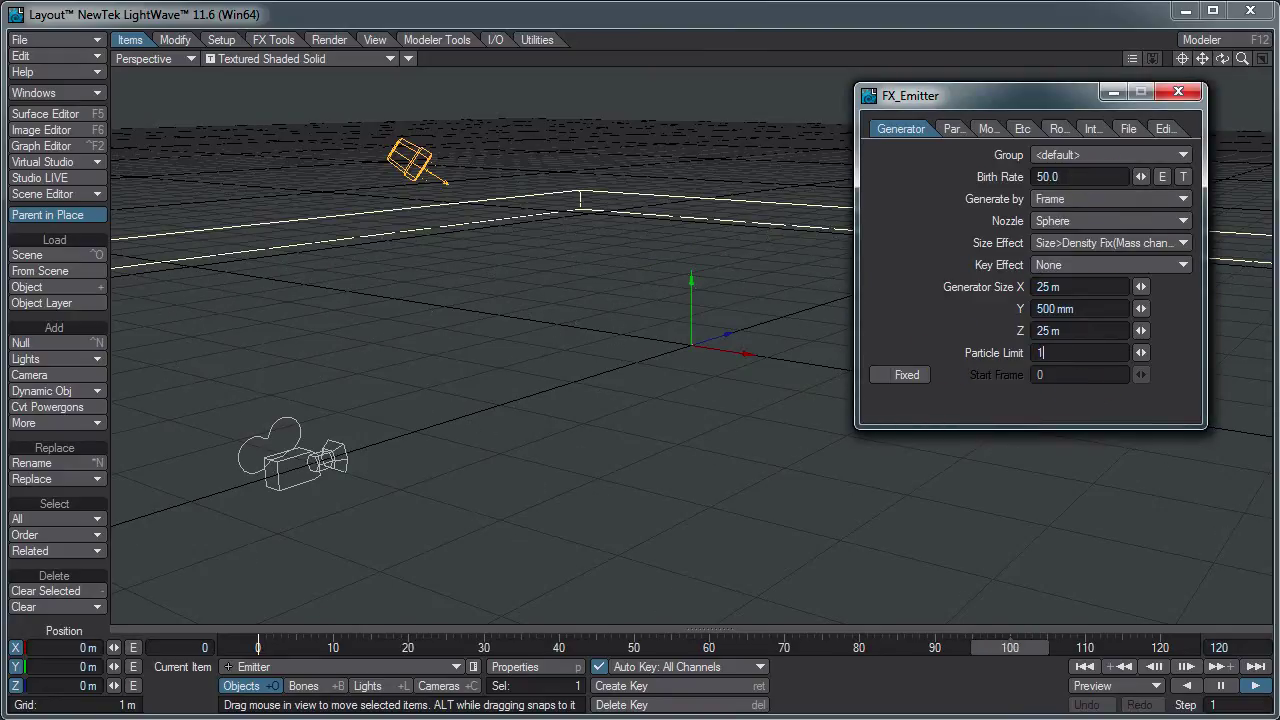
pyautogui.write('00000')
pyautogui.press('Return')
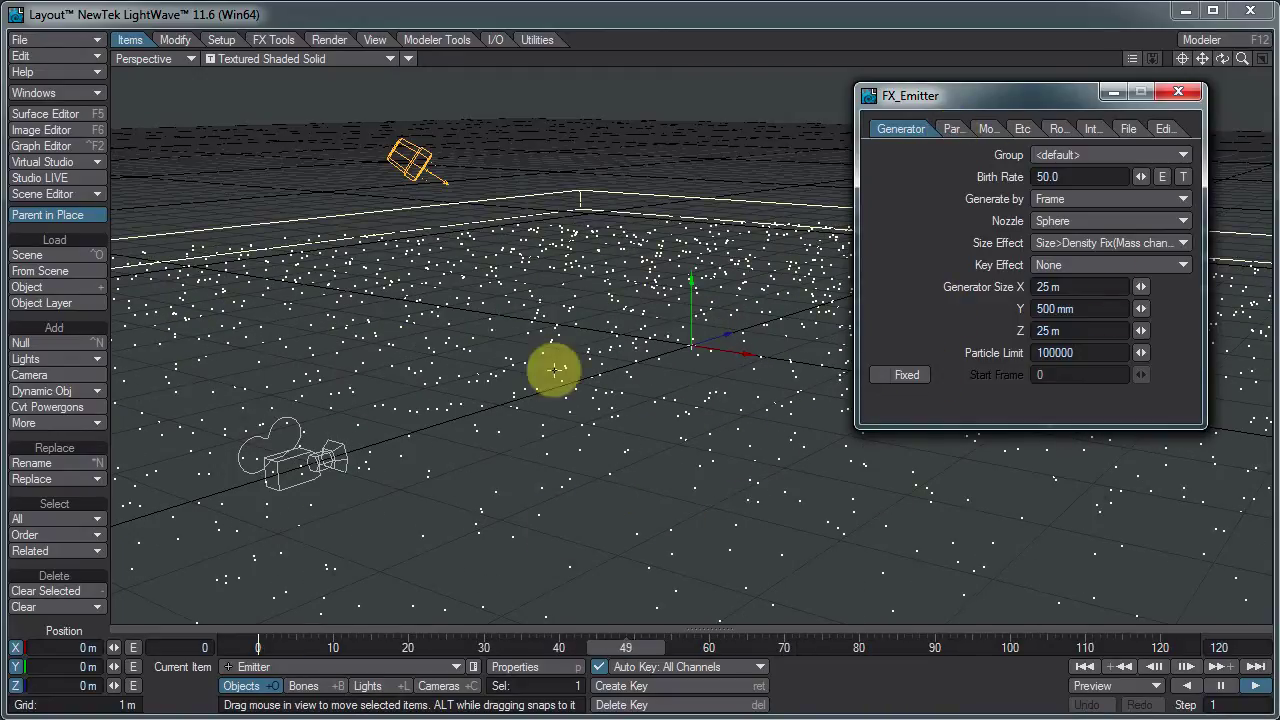
# Show the emitter's particle settings and extend the scene's last frame to 300.
pyautogui.click(945, 128)
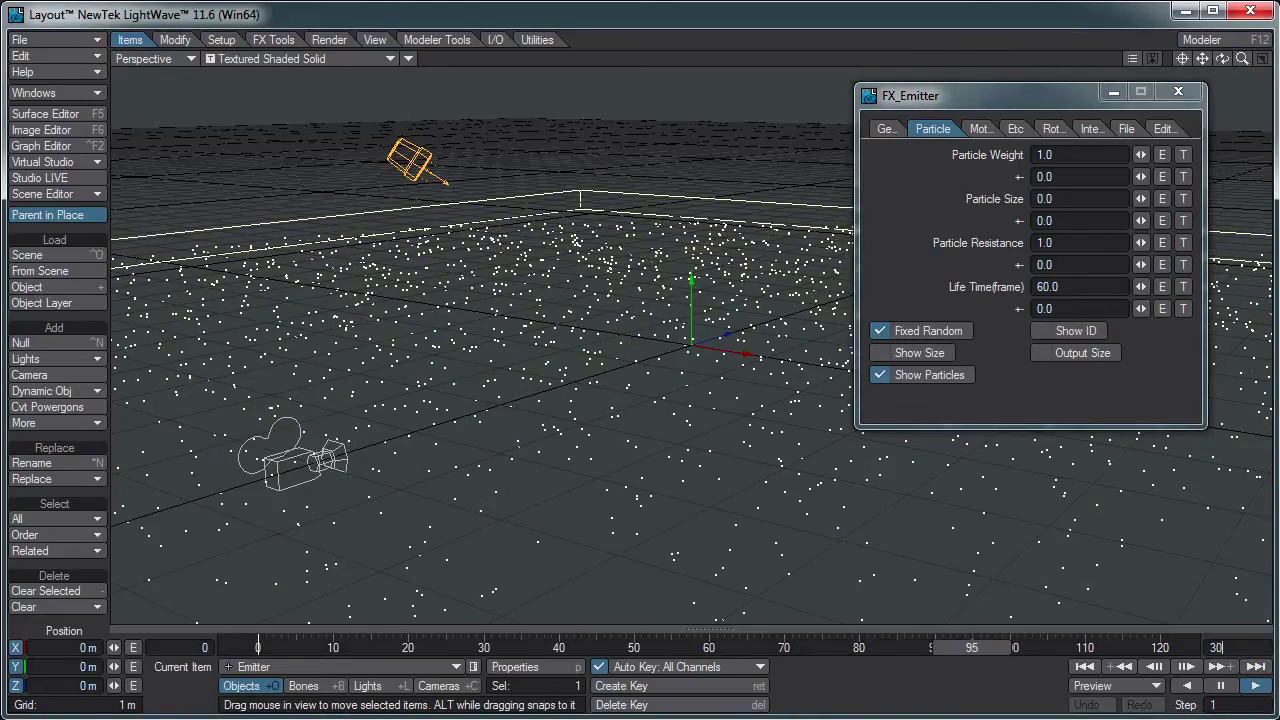
pyautogui.write('300')
pyautogui.press('Return')
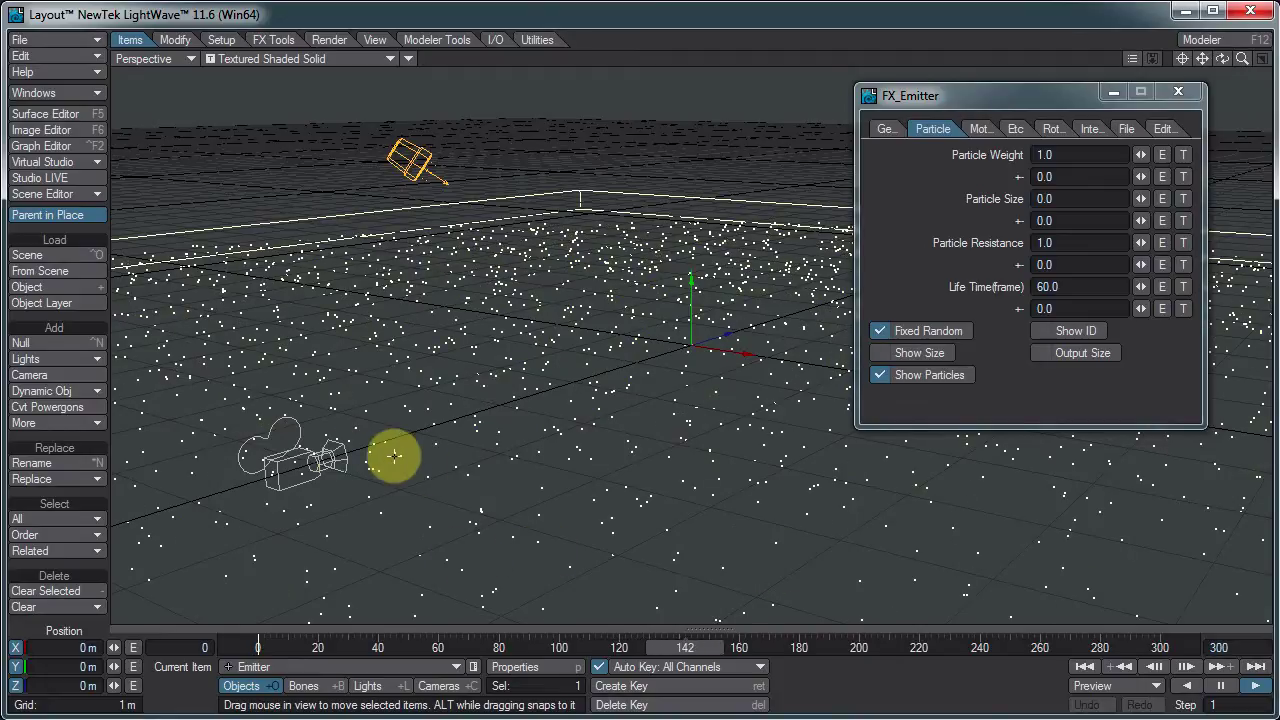
# Select the camera and pull it back along Z to about -14.74 m.
pyautogui.click(332, 457)
pyautogui.moveTo(357, 452); pyautogui.dragTo(632, 341)
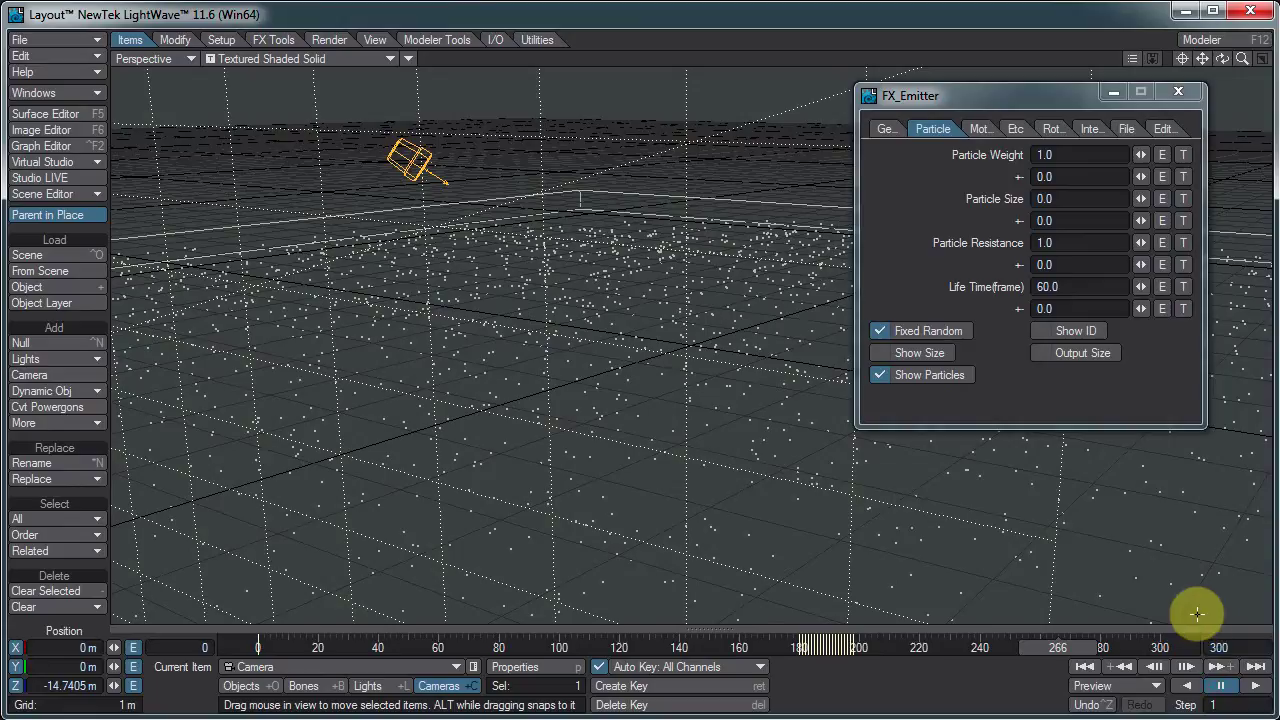
pyautogui.press('Return')
pyautogui.press('Return')
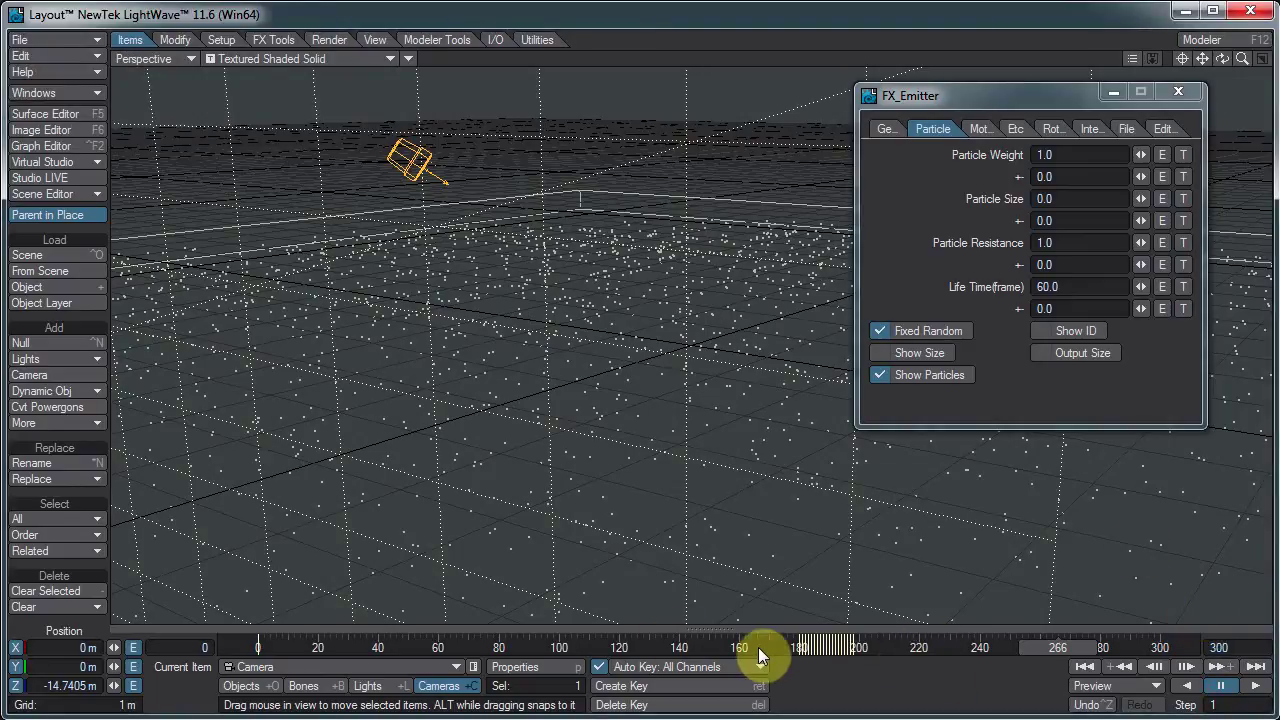
# Delete the block of unwanted camera keyframes between about frames 180 and 200.
pyautogui.click(722, 632)
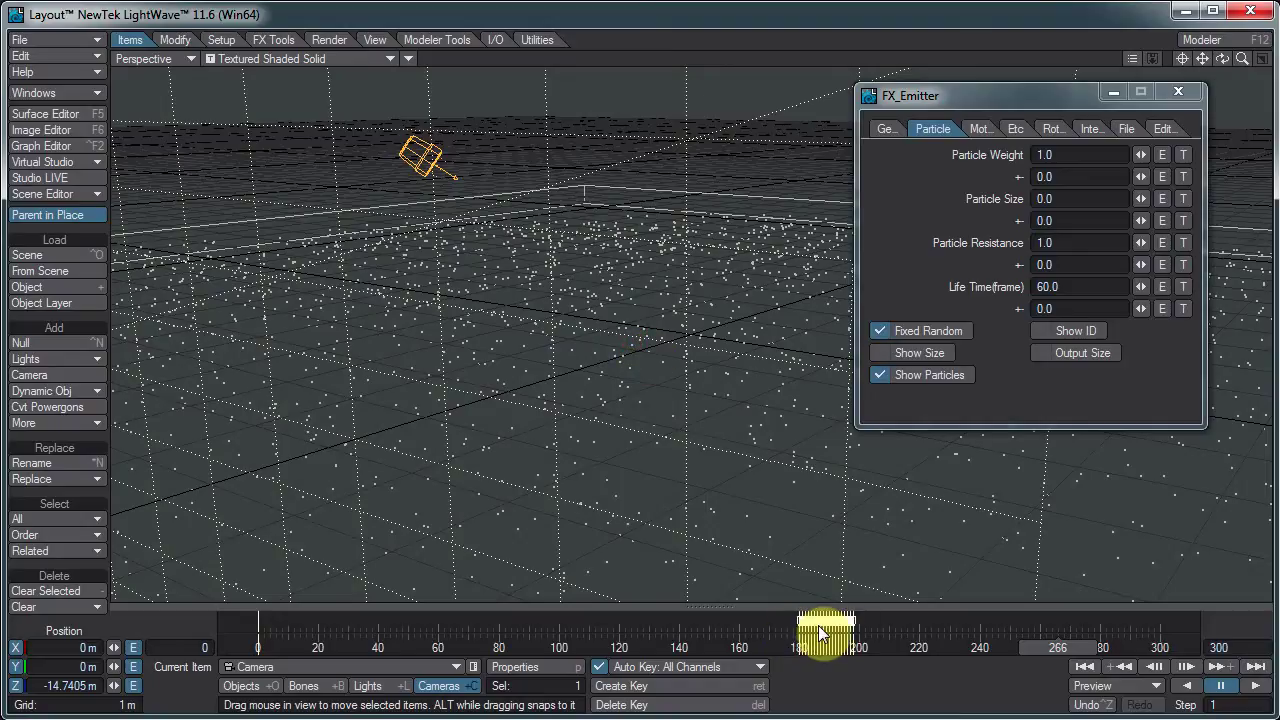
pyautogui.rightClick(820, 630)
pyautogui.click(650, 626)
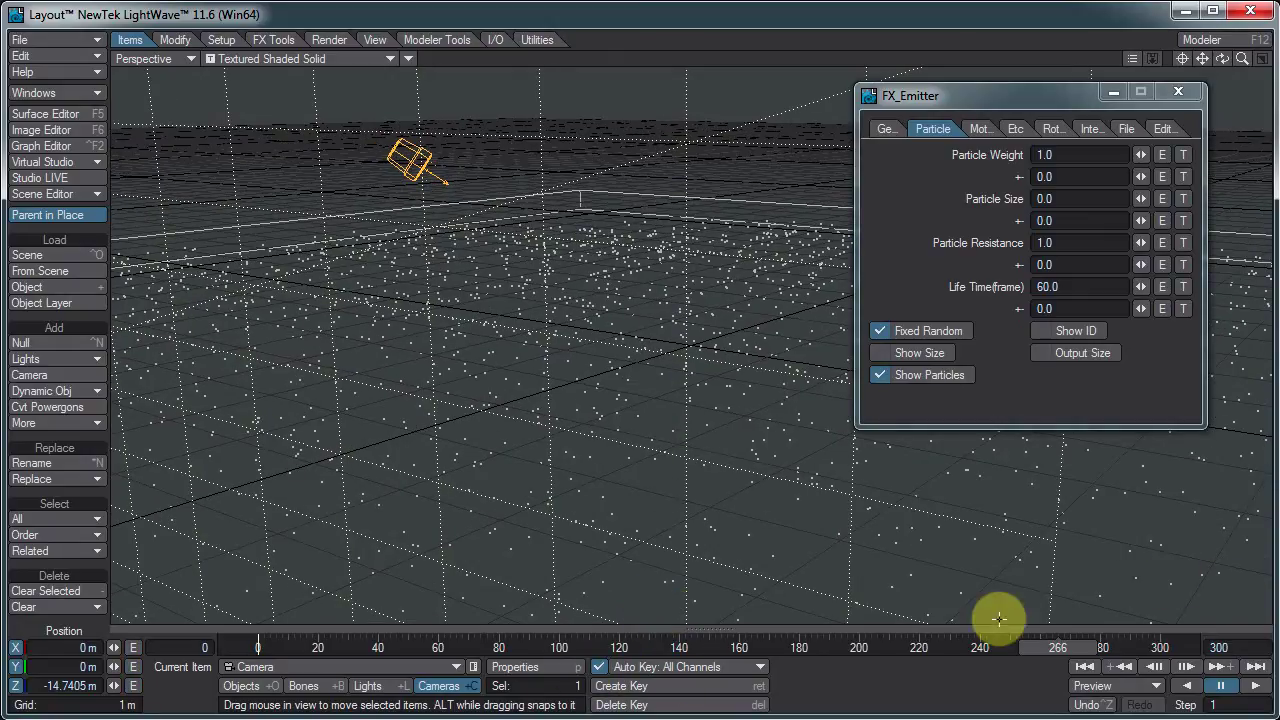
# View the scene through the camera and raise the camera above the particle layer.
pyautogui.click(136, 62)
pyautogui.click(141, 157)
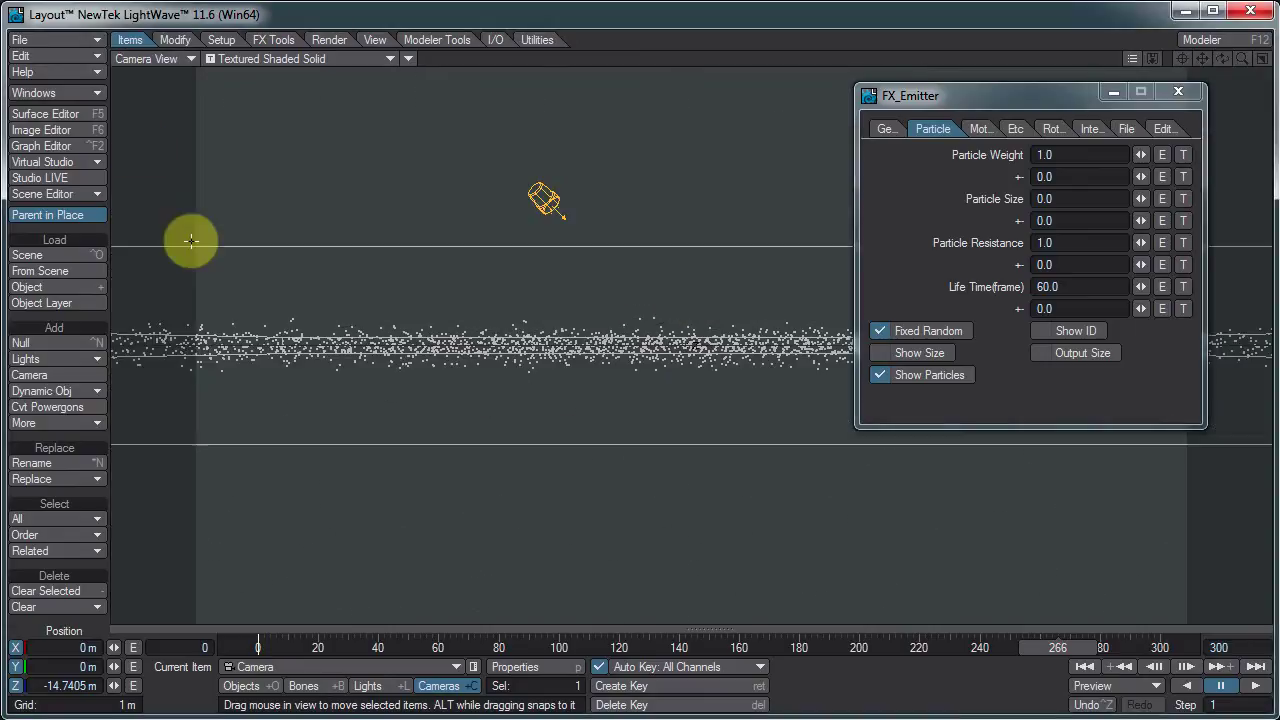
pyautogui.click(475, 447)
pyautogui.moveTo(632, 342)
pyautogui.mouseDown(button='right')
pyautogui.moveTo(648, 354)
pyautogui.moveTo(651, 320)
pyautogui.moveTo(640, 357)
pyautogui.mouseUp(button='right')
# Rotate the camera down to a pitch of about 11.70° with a heading of about -1.50°.
pyautogui.press('y')
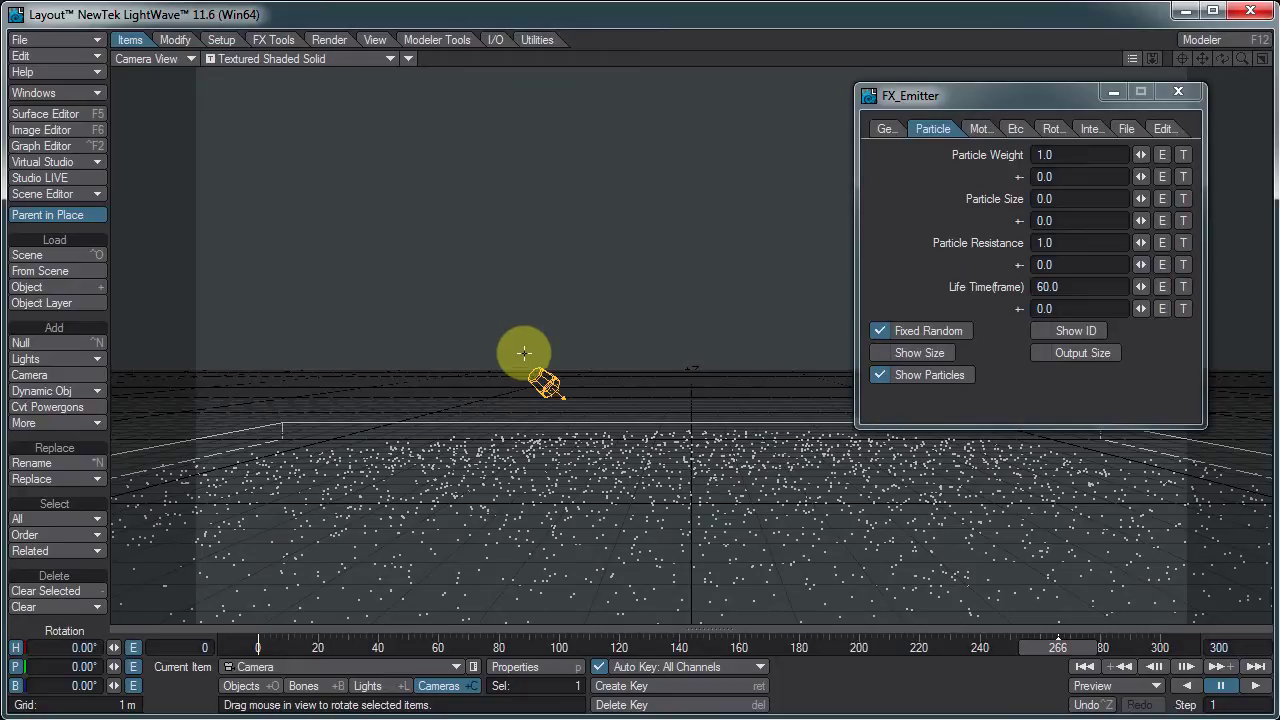
pyautogui.moveTo(649, 357); pyautogui.dragTo(626, 309)
pyautogui.press('t')
pyautogui.press('y')
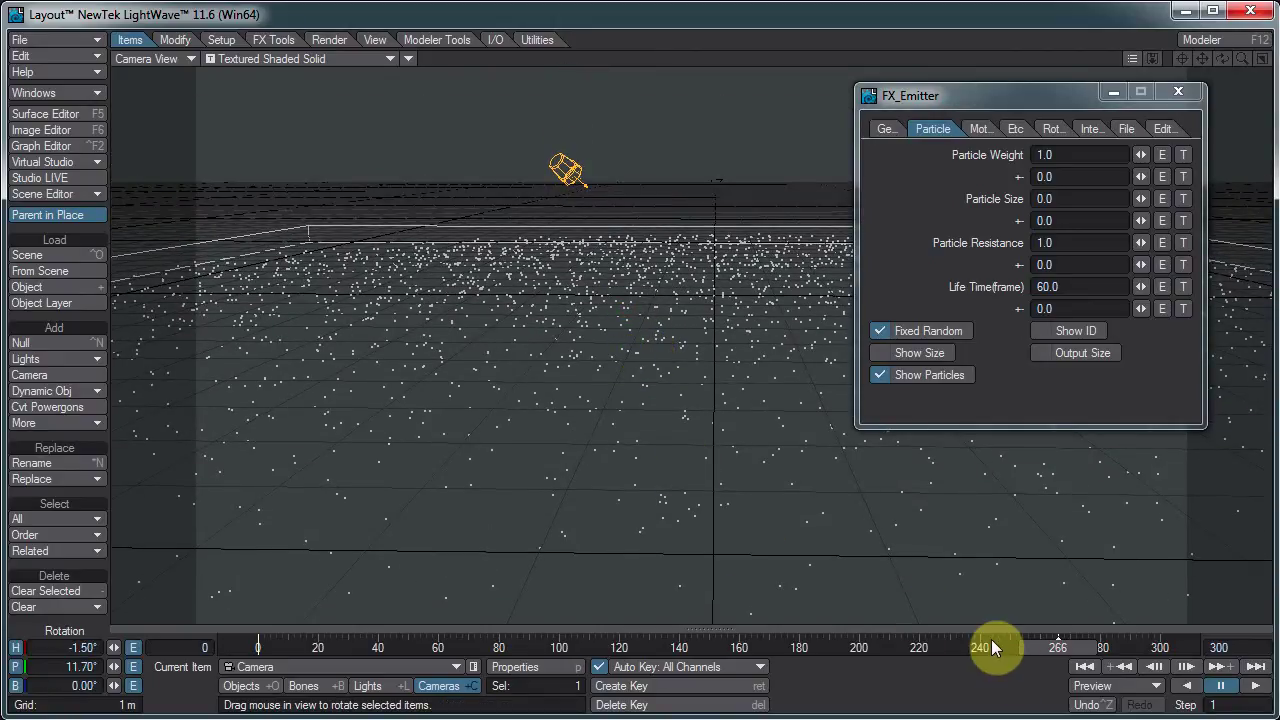
# Keyframe the camera's new pose at frame 0 and delete its extra key at frame 266.
pyautogui.press('Return')
pyautogui.press('Escape')
pyautogui.press('Delete')
pyautogui.press('Return')
# Play the animation, stop it at frame 60 and make a test render of that frame.
pyautogui.click(1255, 686)
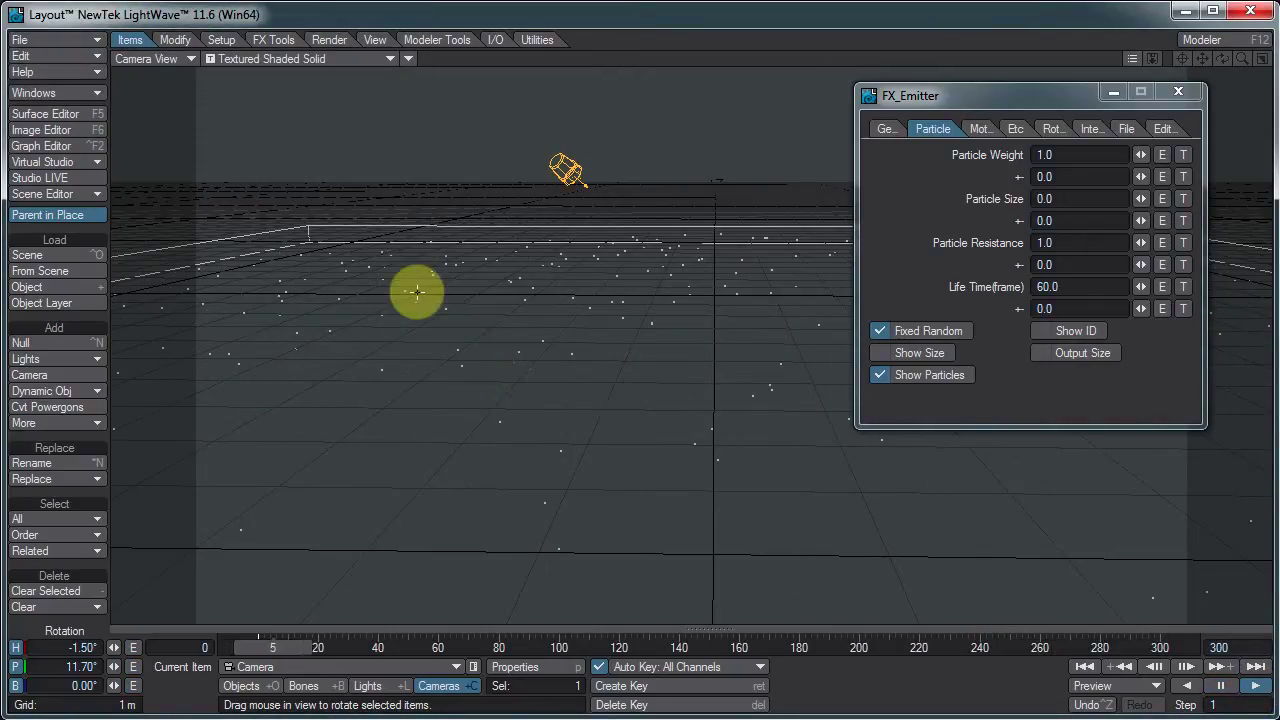
pyautogui.click(1219, 684)
pyautogui.press('F9')
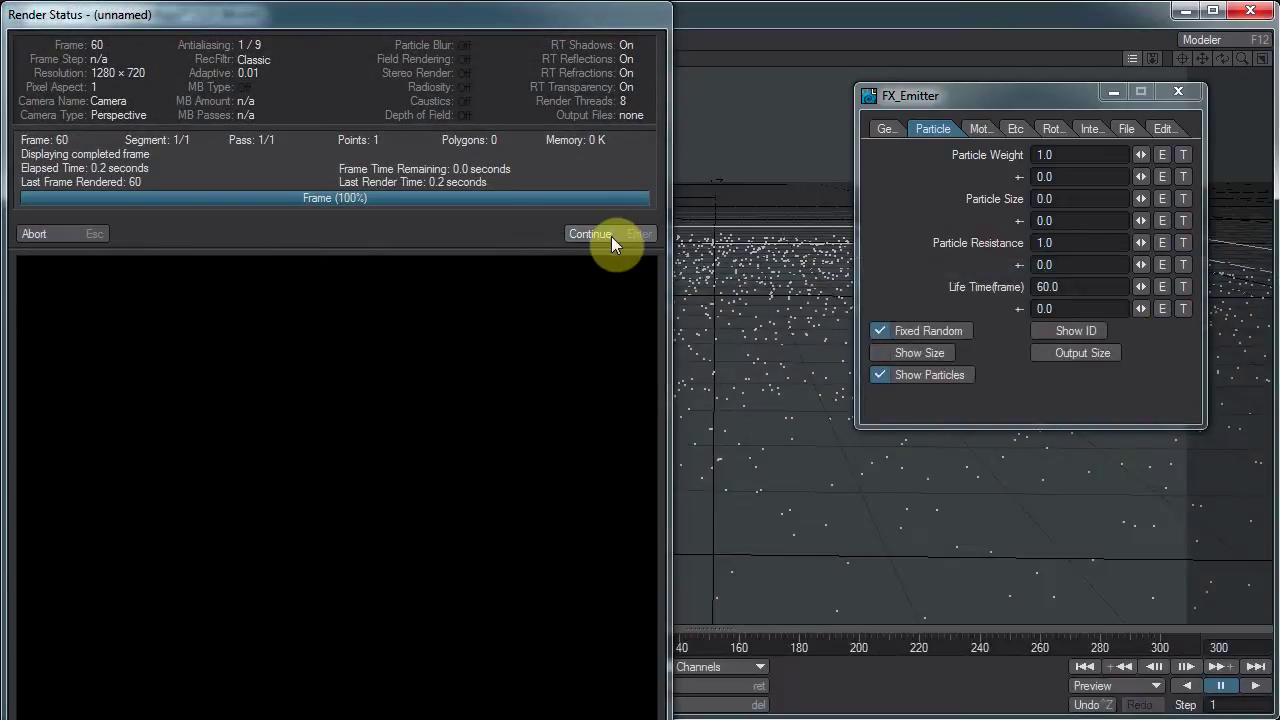
pyautogui.click(610, 236)
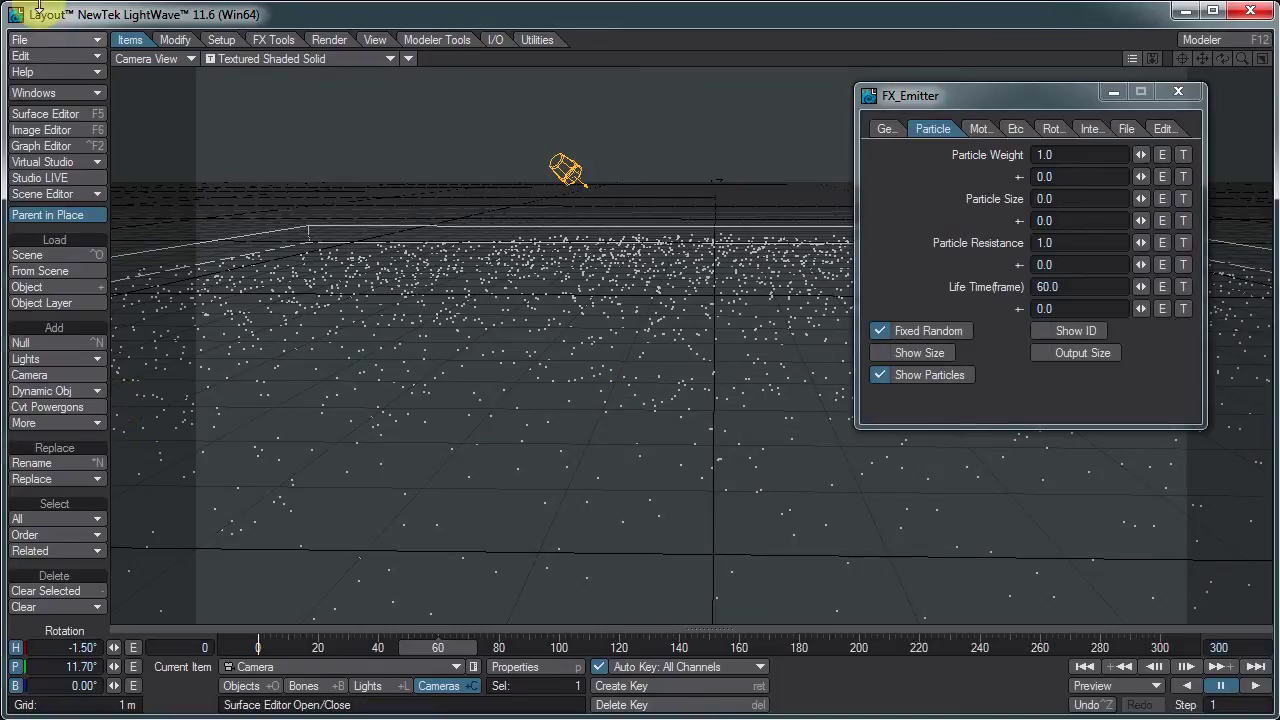
# Open the HyperVoxels settings, activate HyperVoxels for the Emitter and move the window off the particles.
pyautogui.click(43, 92)
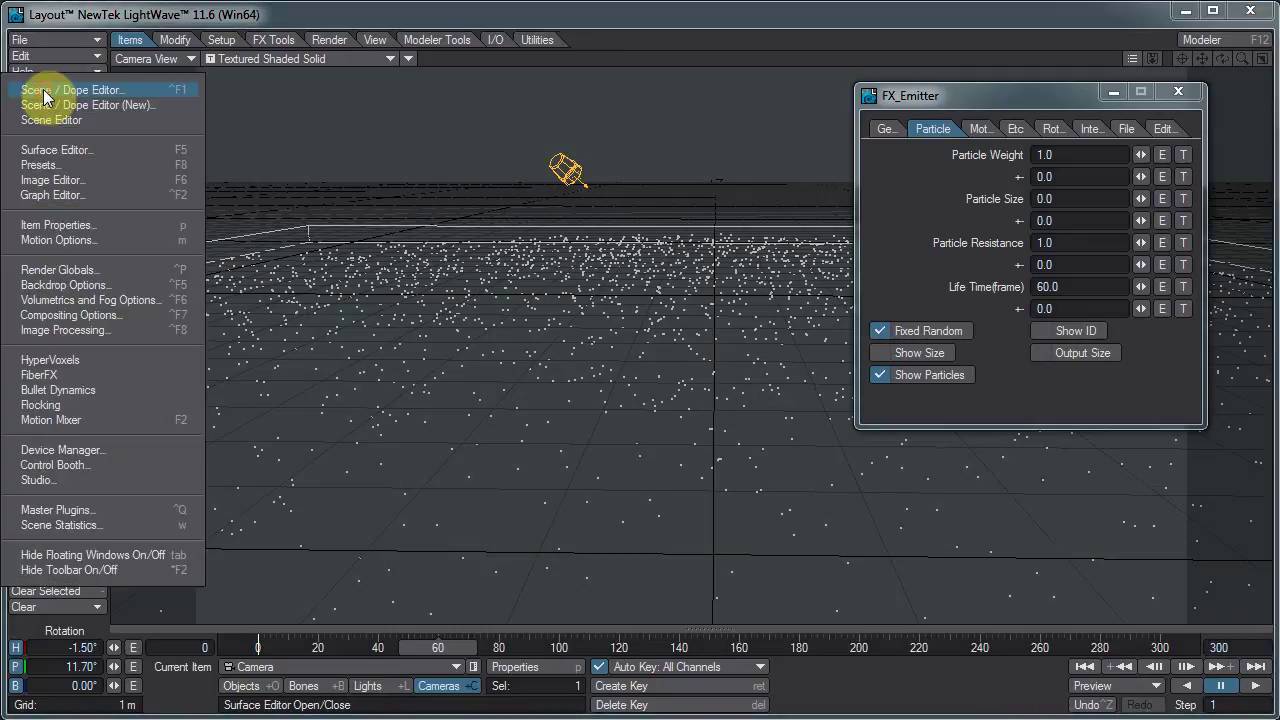
pyautogui.click(87, 358)
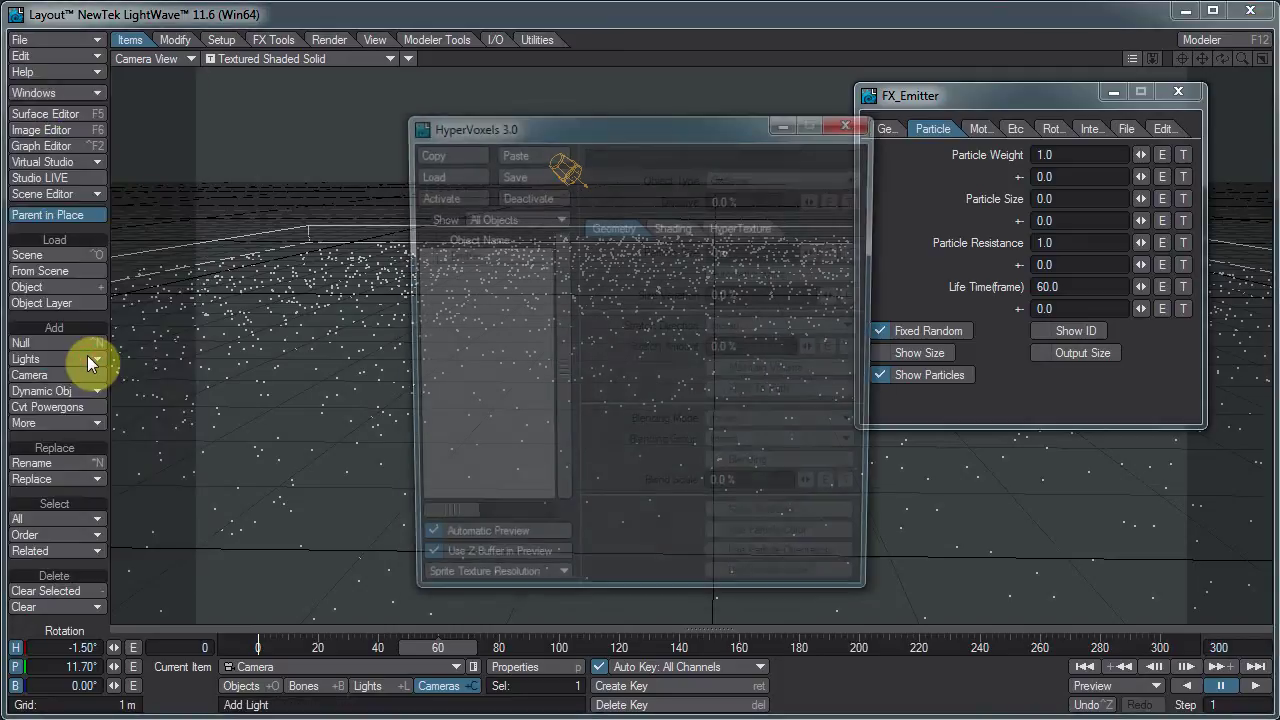
pyautogui.click(453, 255)
pyautogui.click(450, 198)
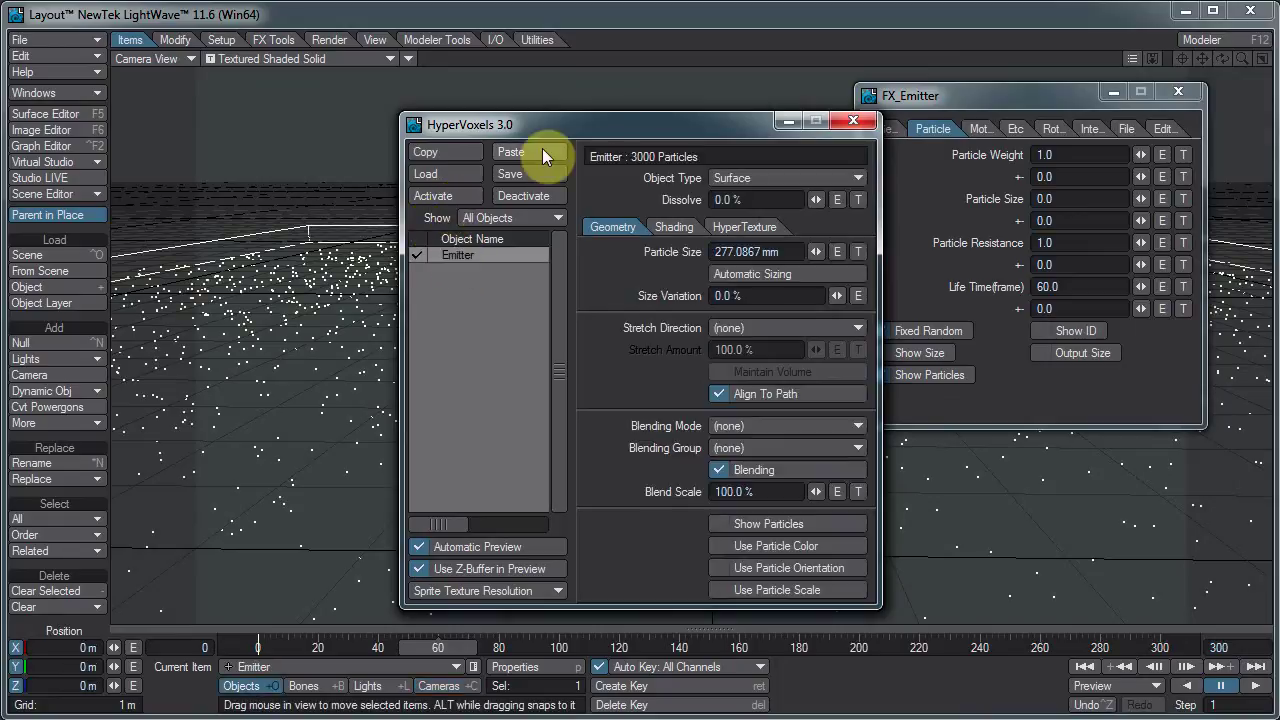
pyautogui.moveTo(612, 121); pyautogui.dragTo(842, 96)
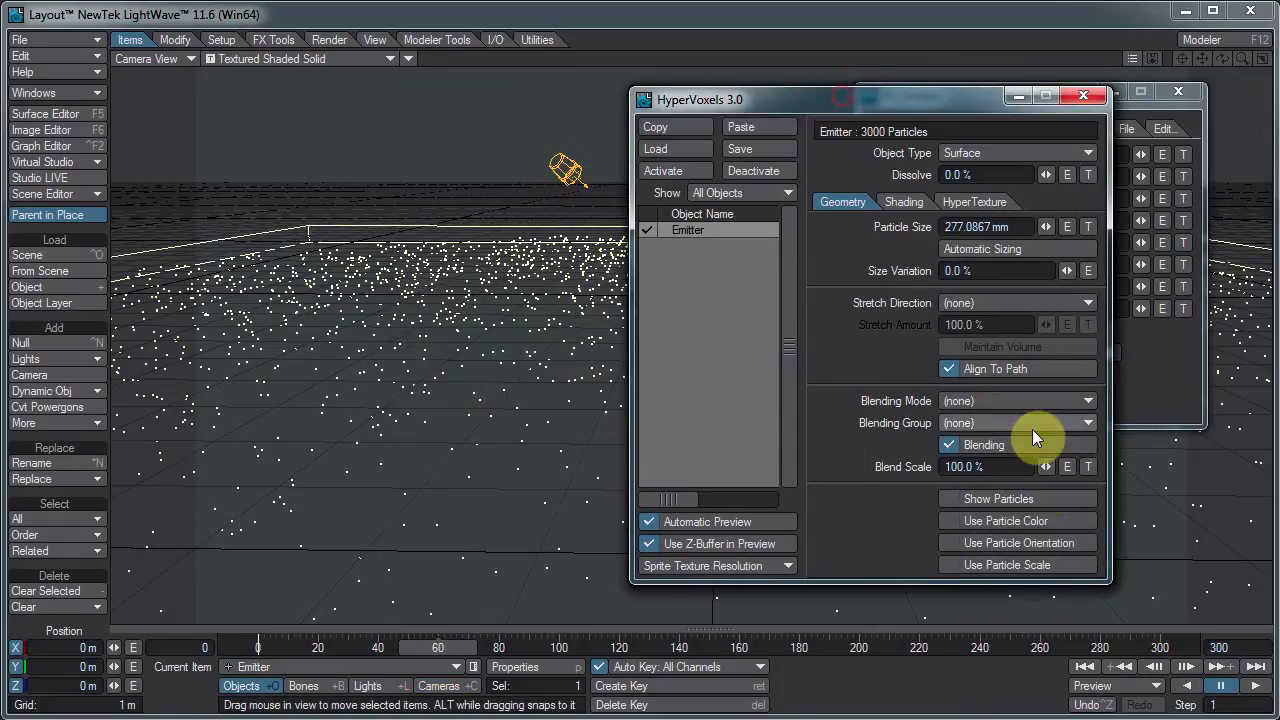
# Display the emitter's HyperVoxel particles in the viewport and set their particle size to 200 mm.
pyautogui.click(1030, 502)
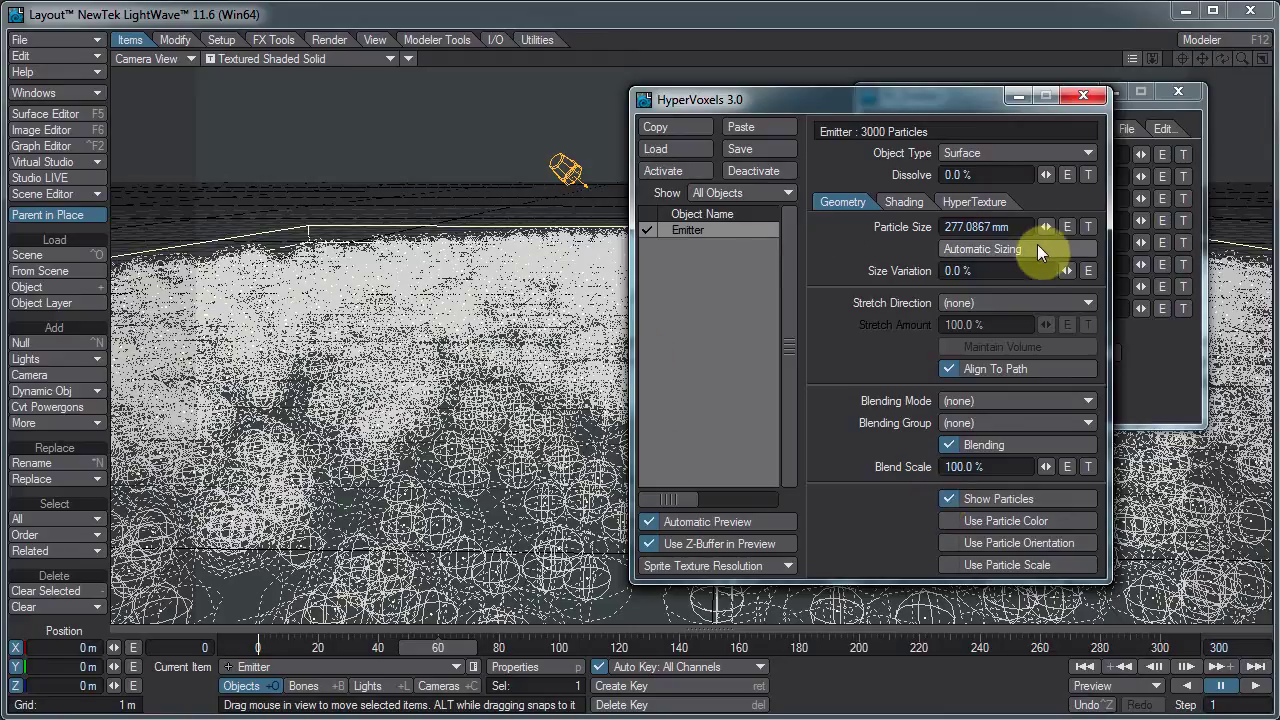
pyautogui.click(851, 200)
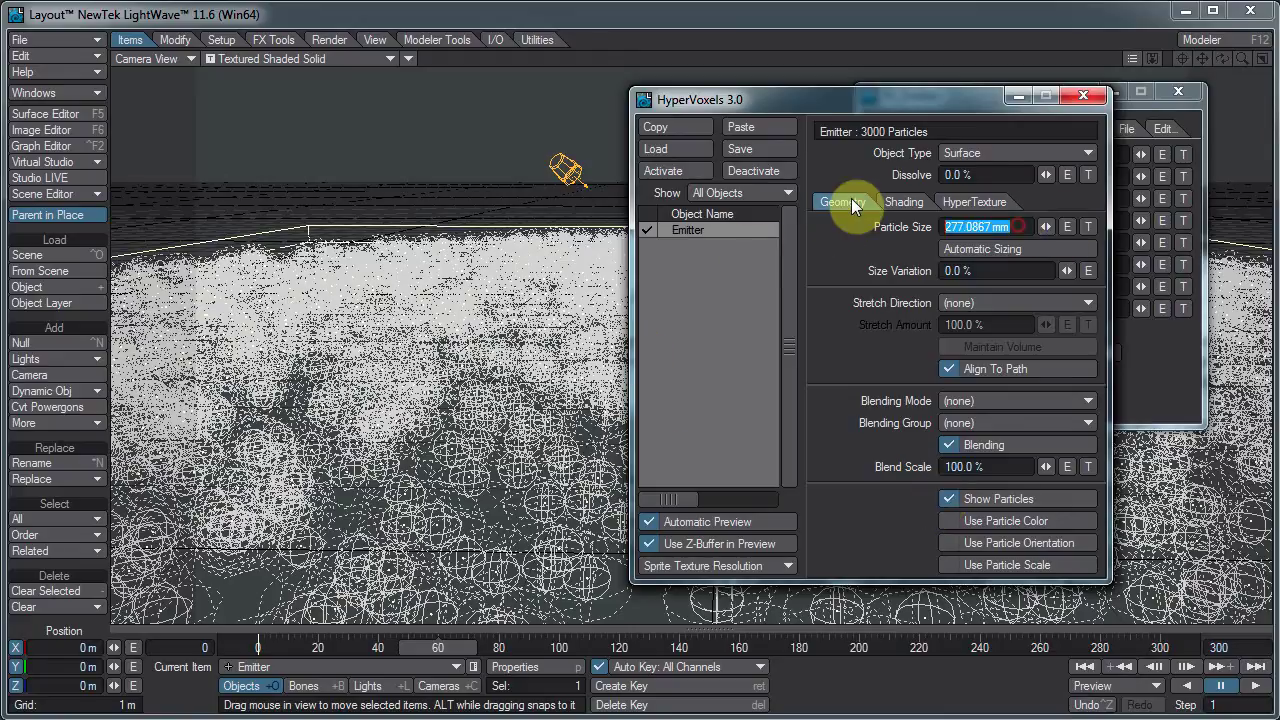
pyautogui.write('200')
pyautogui.press('Tab')
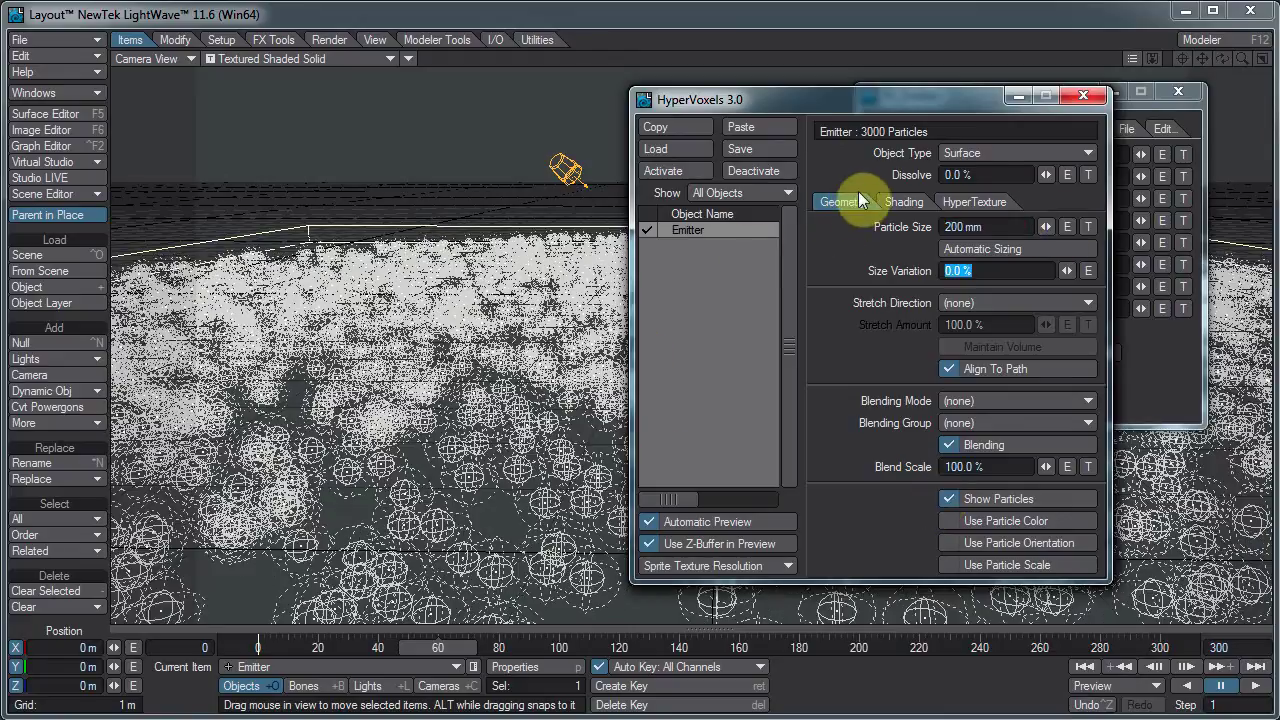
# Change the Emitter's HyperVoxel object type to Sprite and switch the camera view's display to VPR.
pyautogui.click(955, 153)
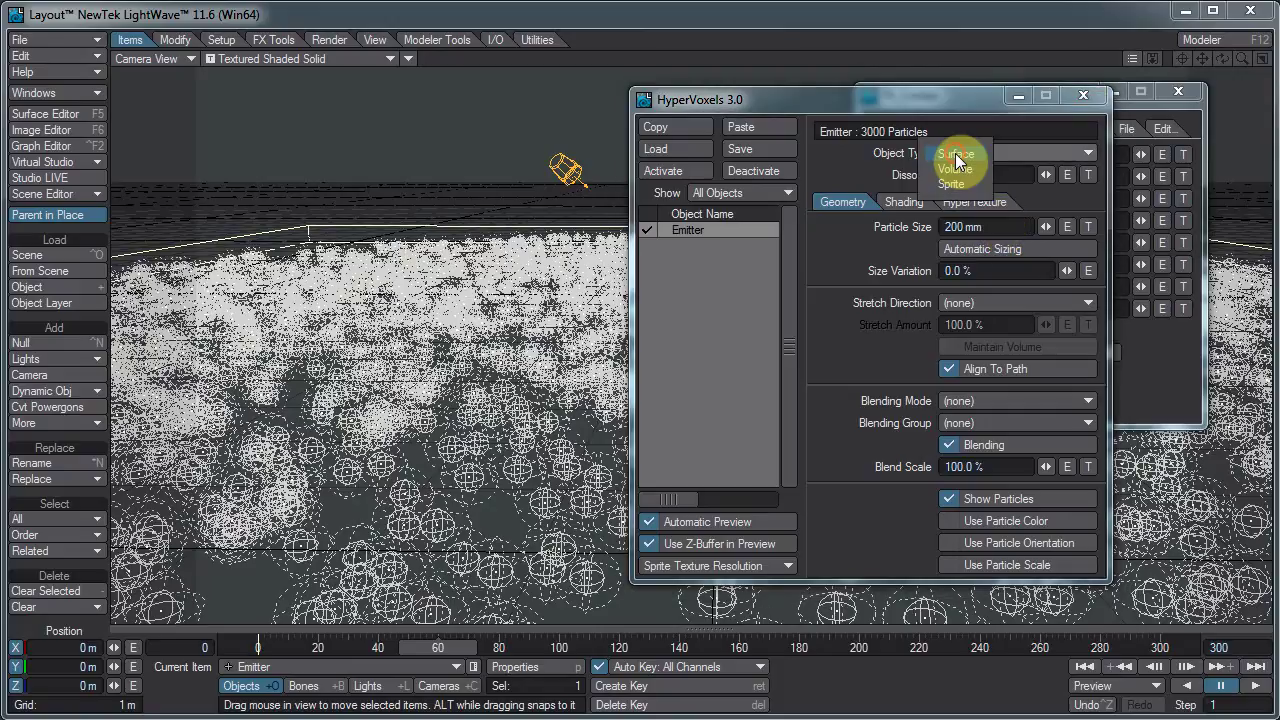
pyautogui.click(955, 185)
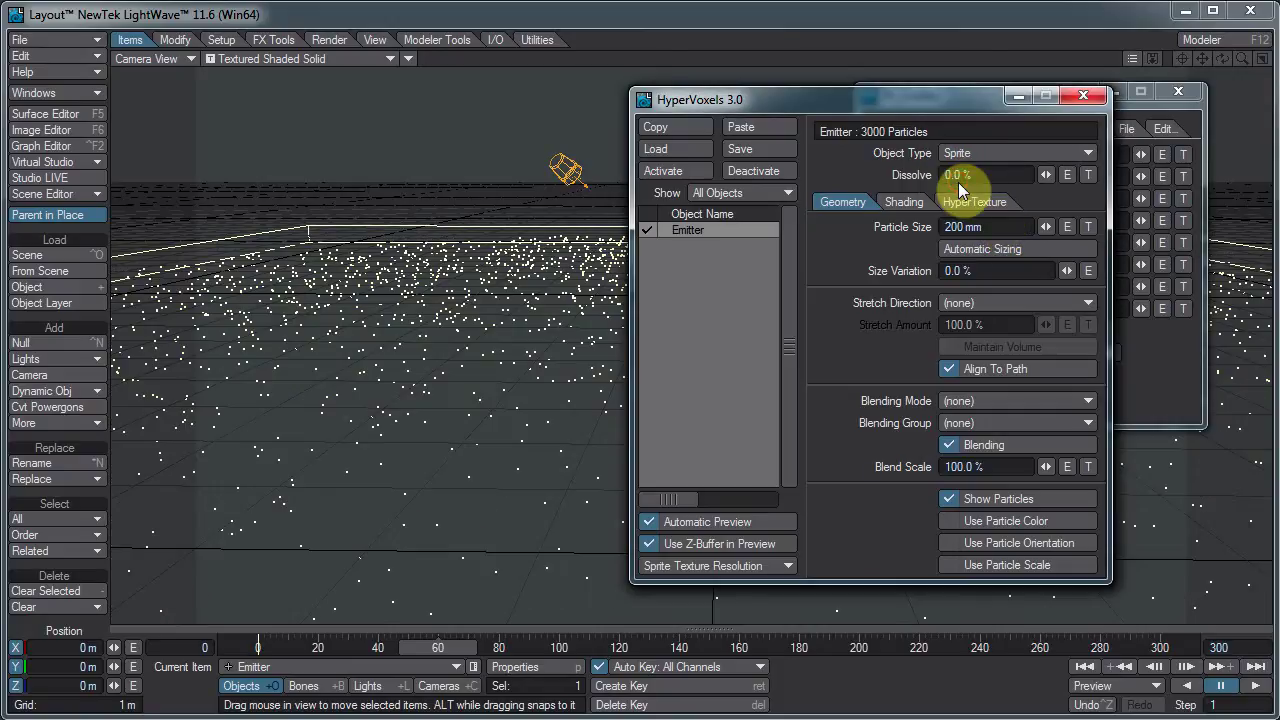
pyautogui.click(322, 56)
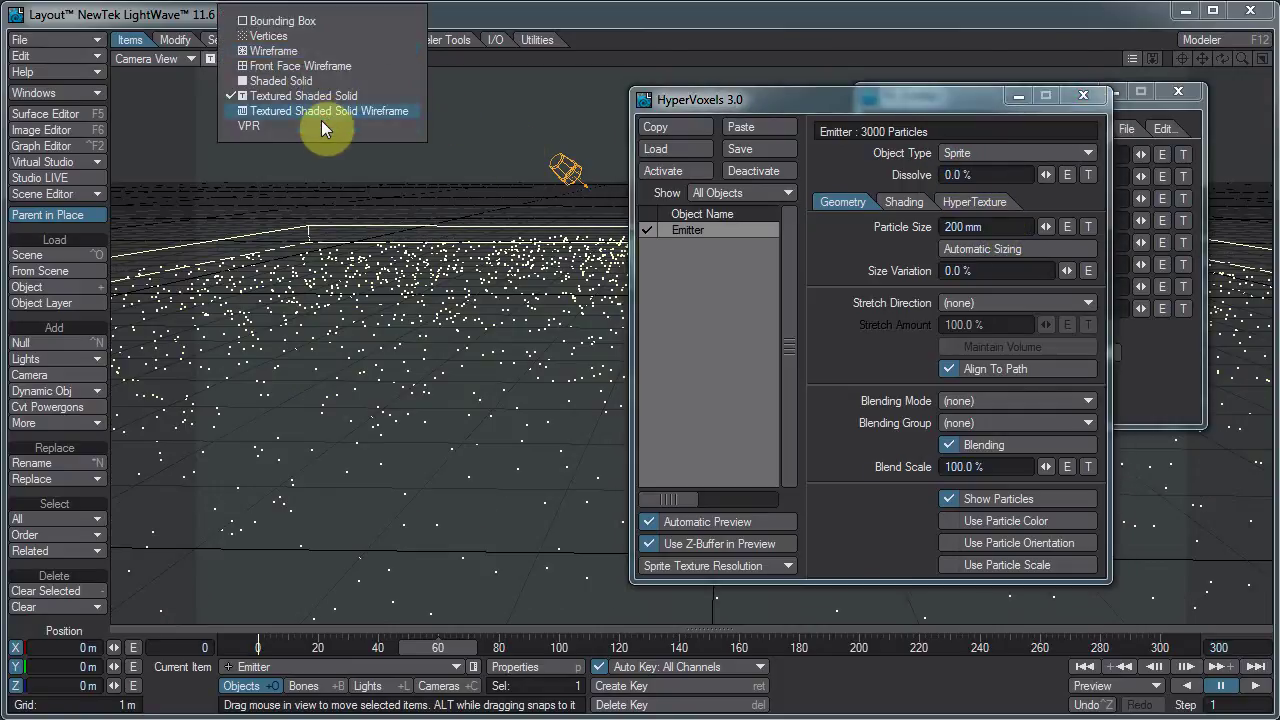
pyautogui.click(323, 123)
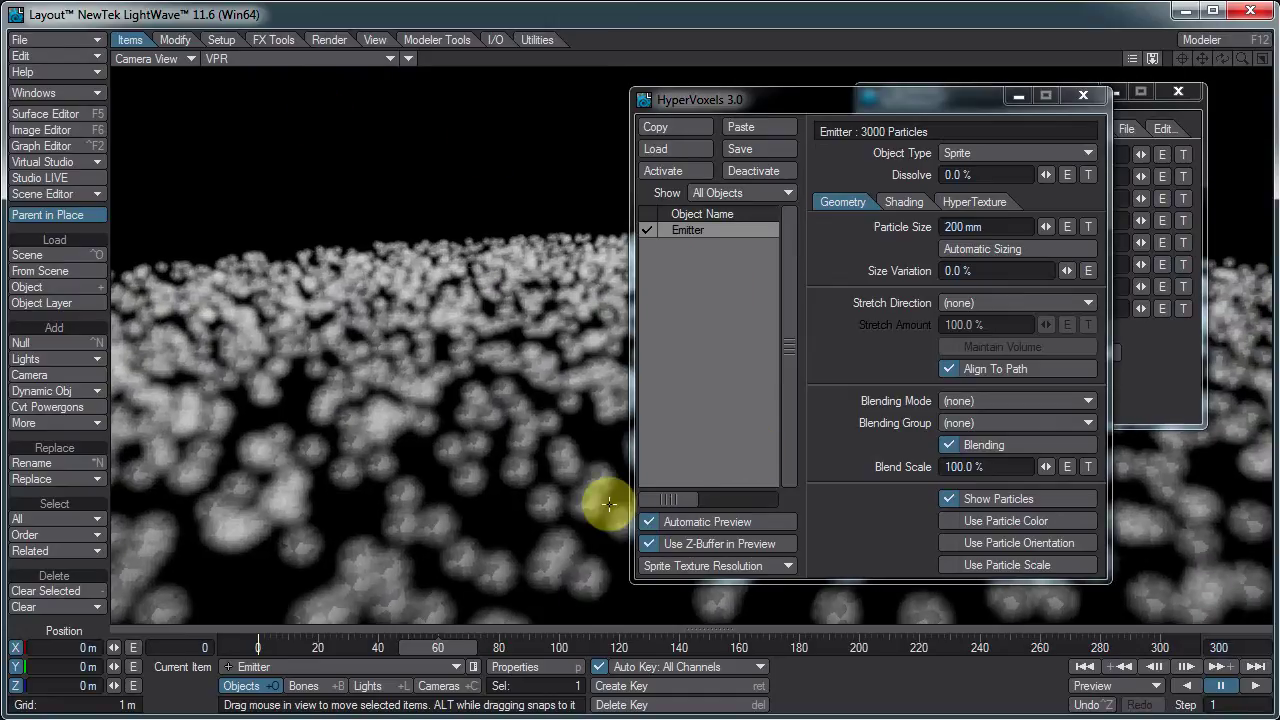
# Set the Emitter's HyperTexture texture to (none).
pyautogui.click(978, 200)
pyautogui.click(997, 227)
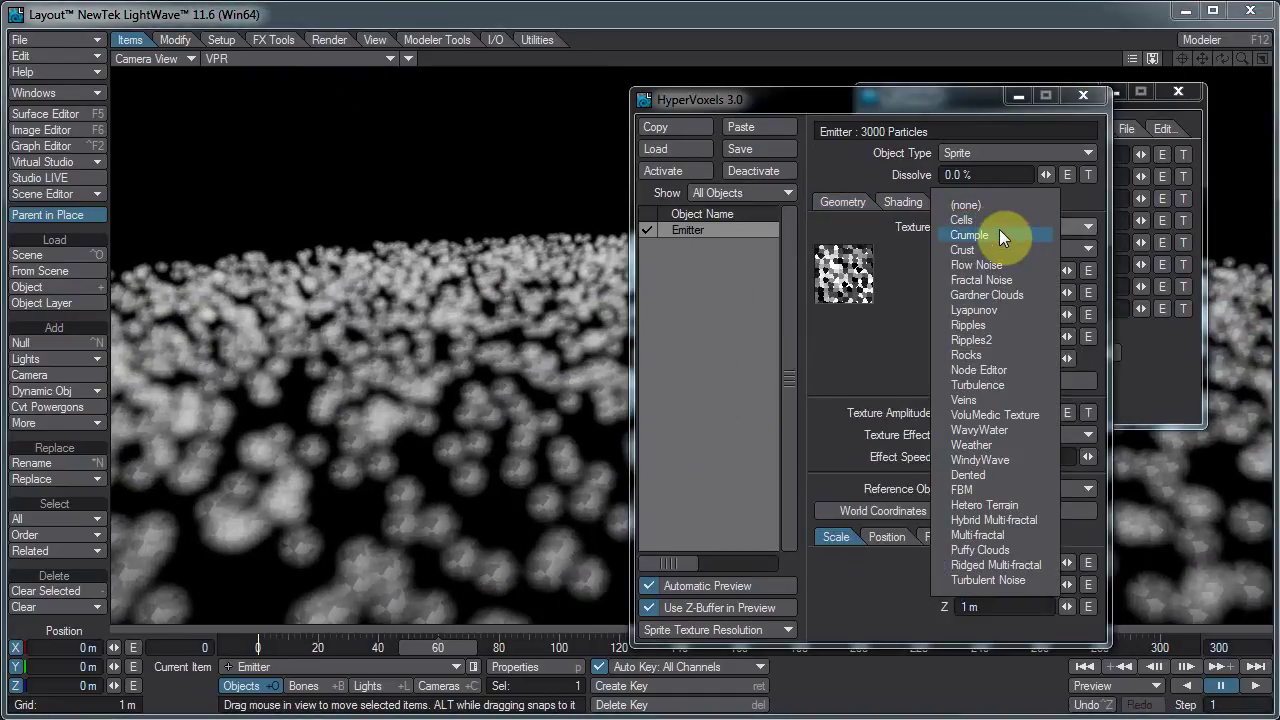
pyautogui.click(1002, 206)
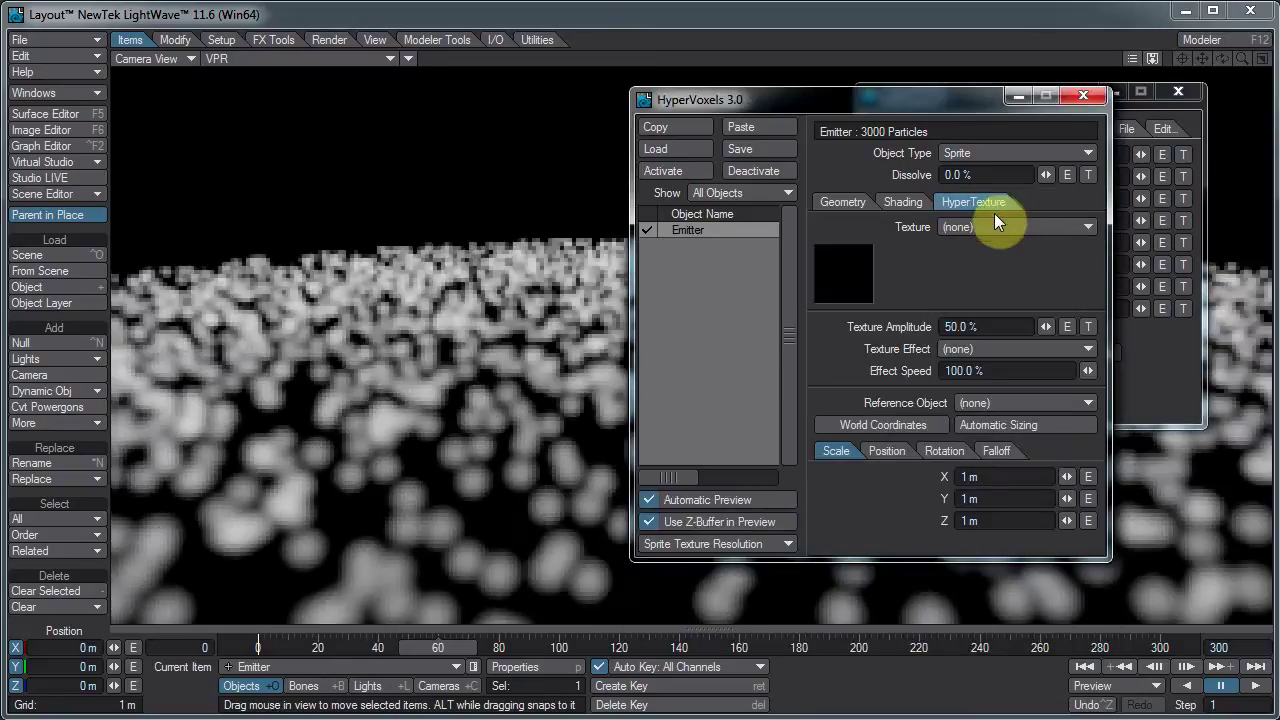
# Set the Emitter's HyperVoxel particle size to 20 mm.
pyautogui.click(852, 200)
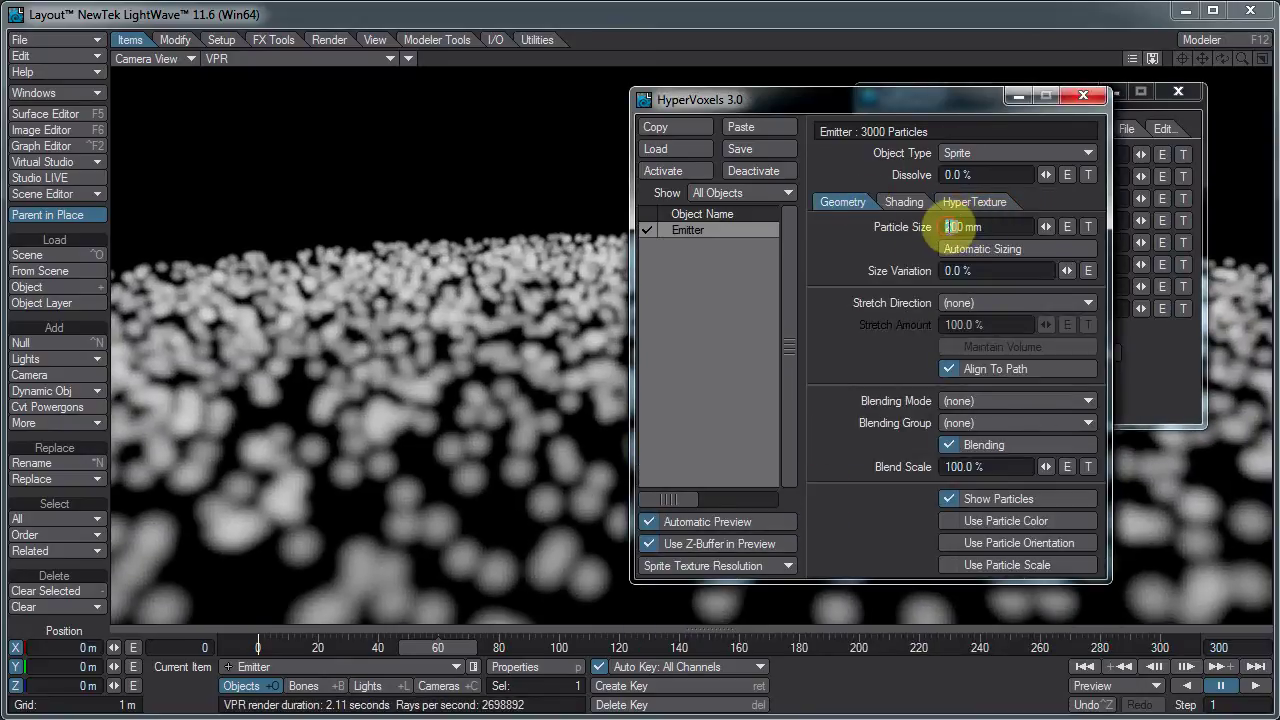
pyautogui.write('20')
pyautogui.press('Tab')
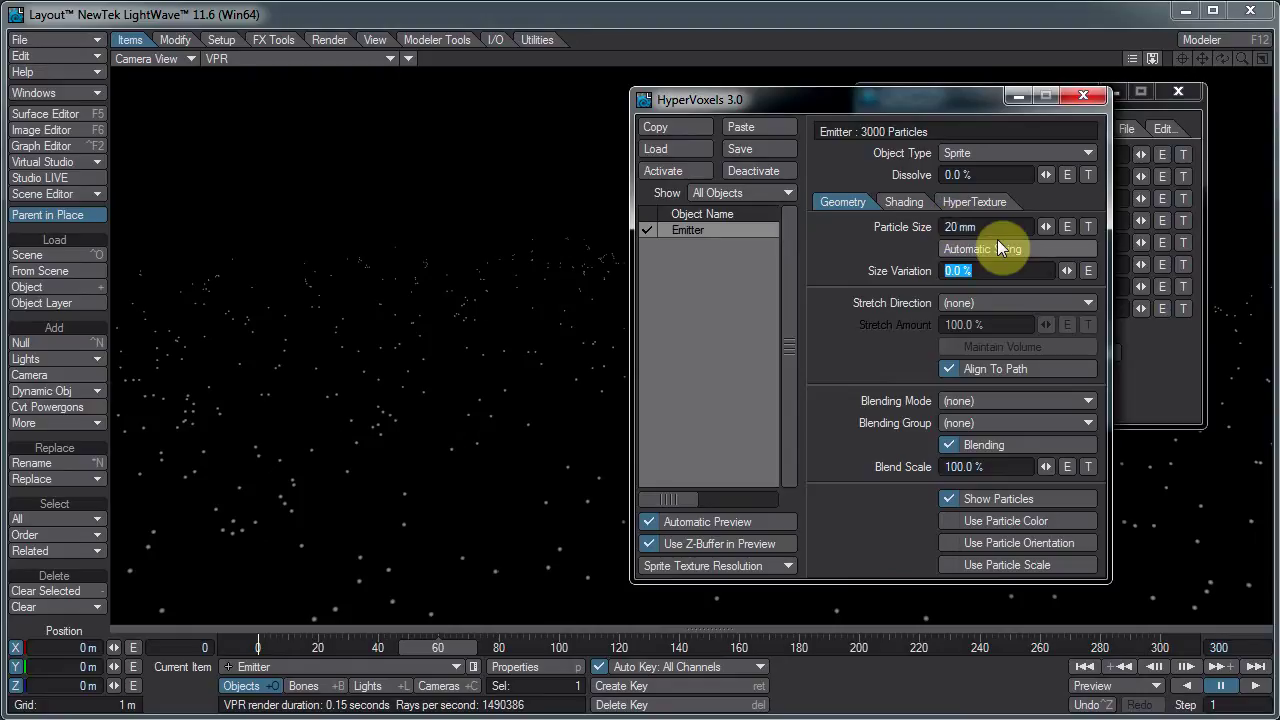
# Play the animation in the VPR view, stop it and scrub to frame 105.
pyautogui.click(1256, 686)
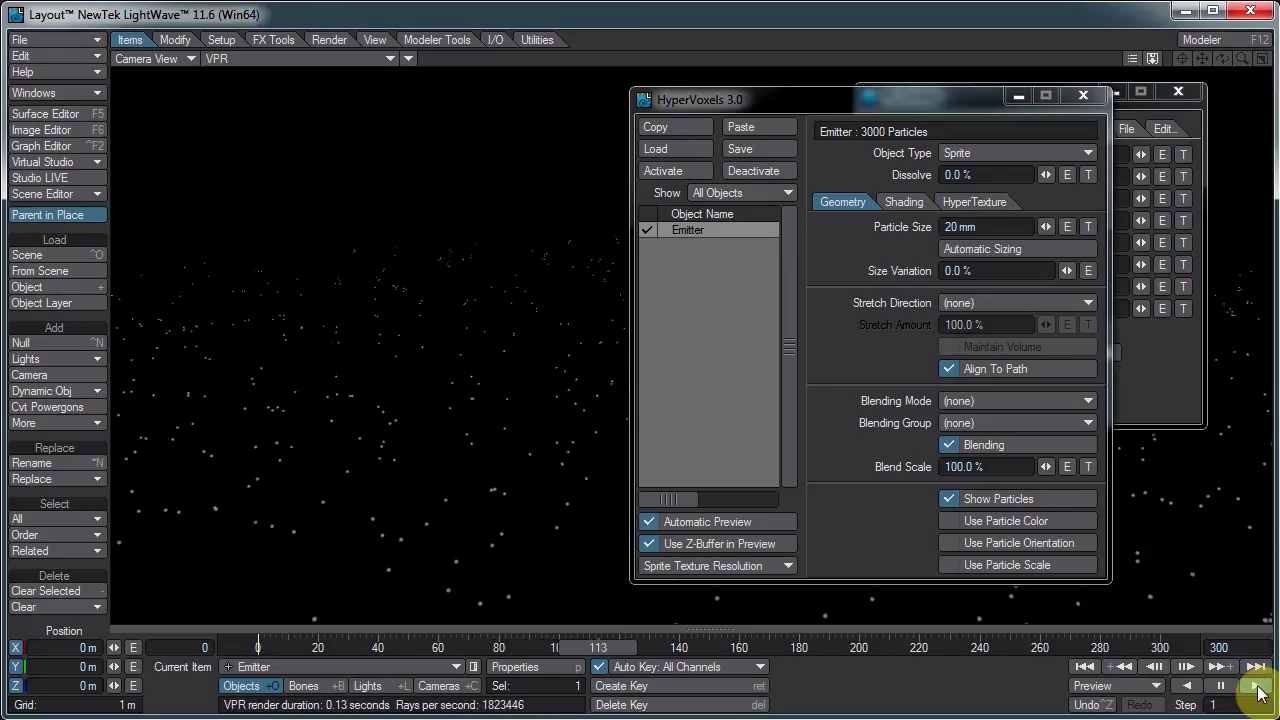
pyautogui.click(1221, 687)
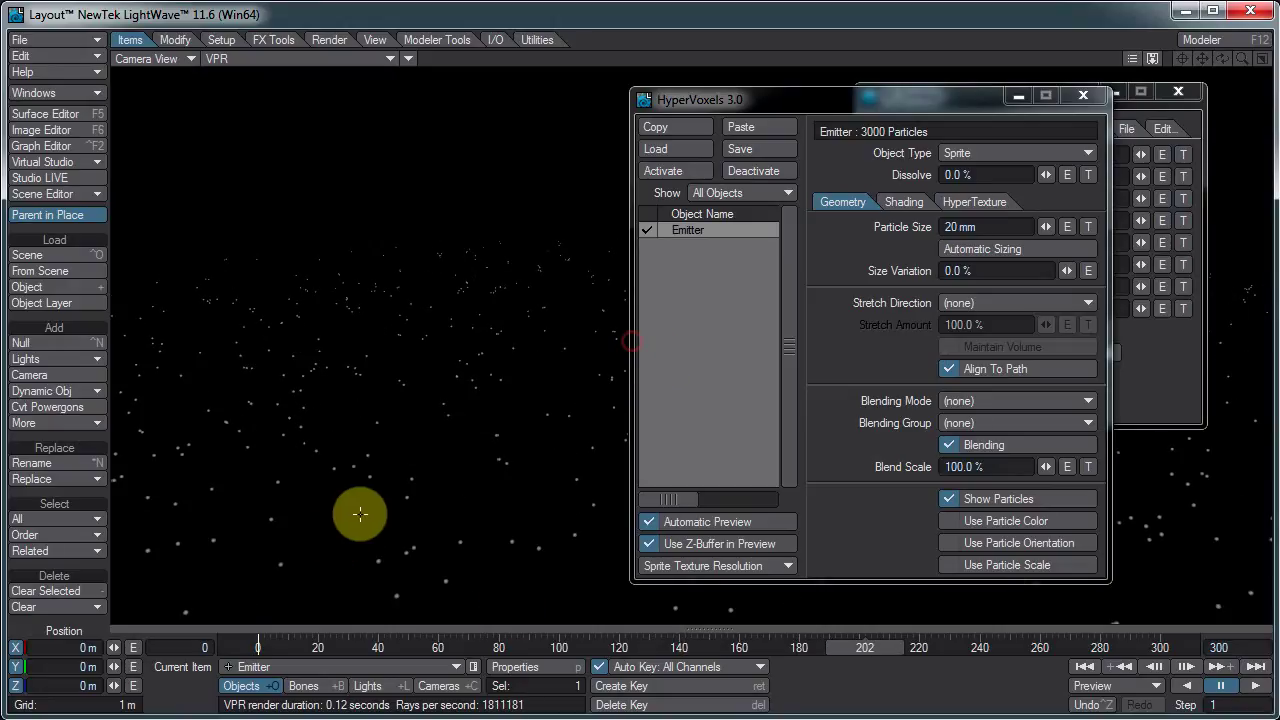
pyautogui.moveTo(877, 649); pyautogui.dragTo(652, 357)
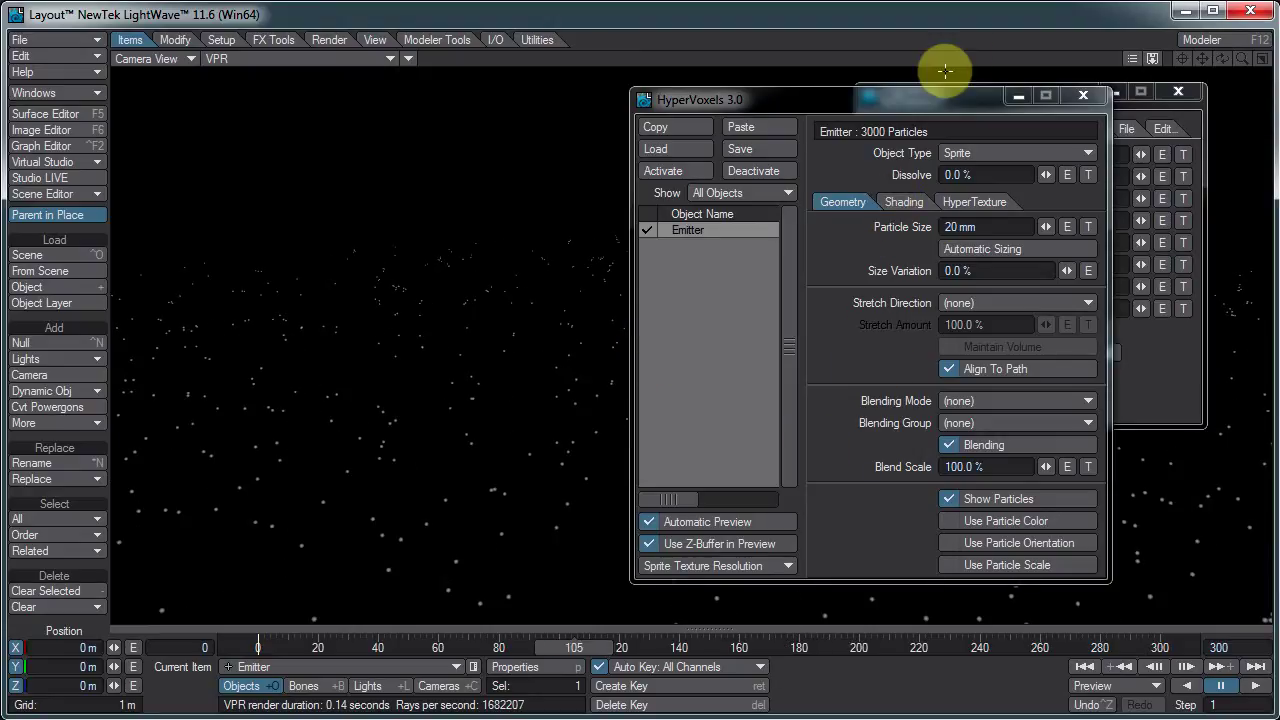
# Move the HyperVoxels window further off the particles and try a shading luminosity of 2000%.
pyautogui.moveTo(943, 108); pyautogui.dragTo(1008, 113)
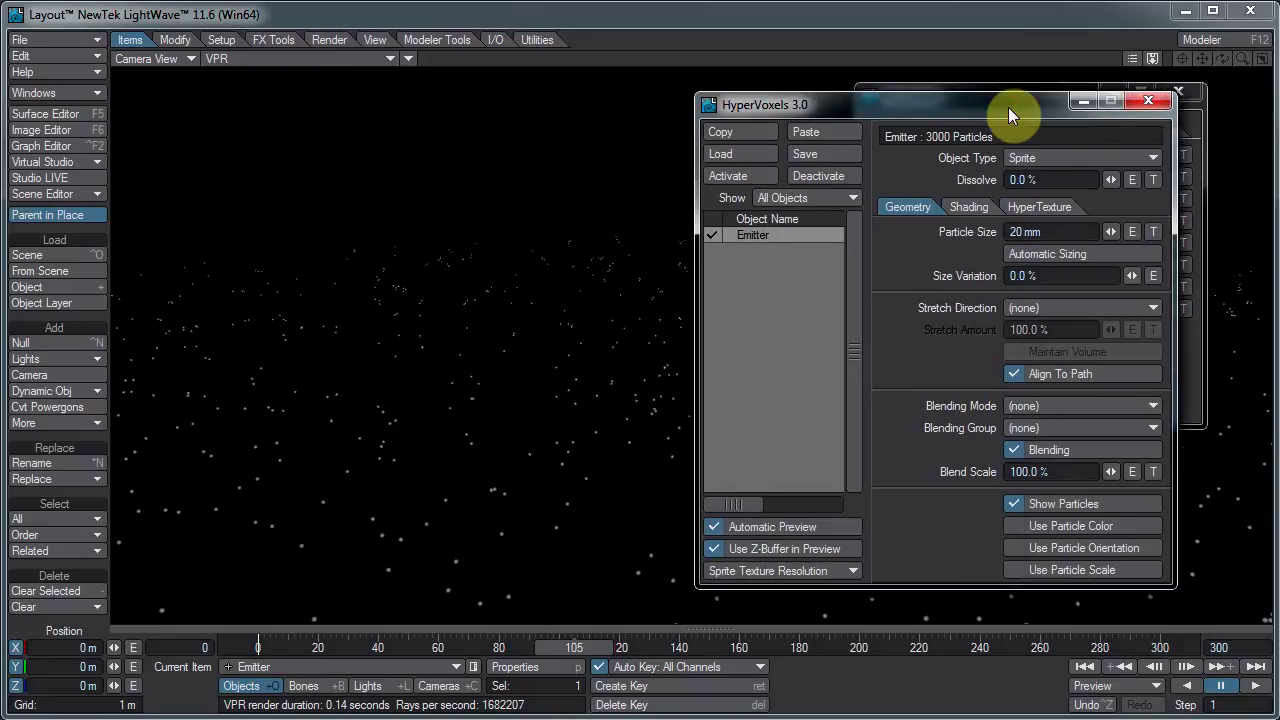
pyautogui.click(977, 211)
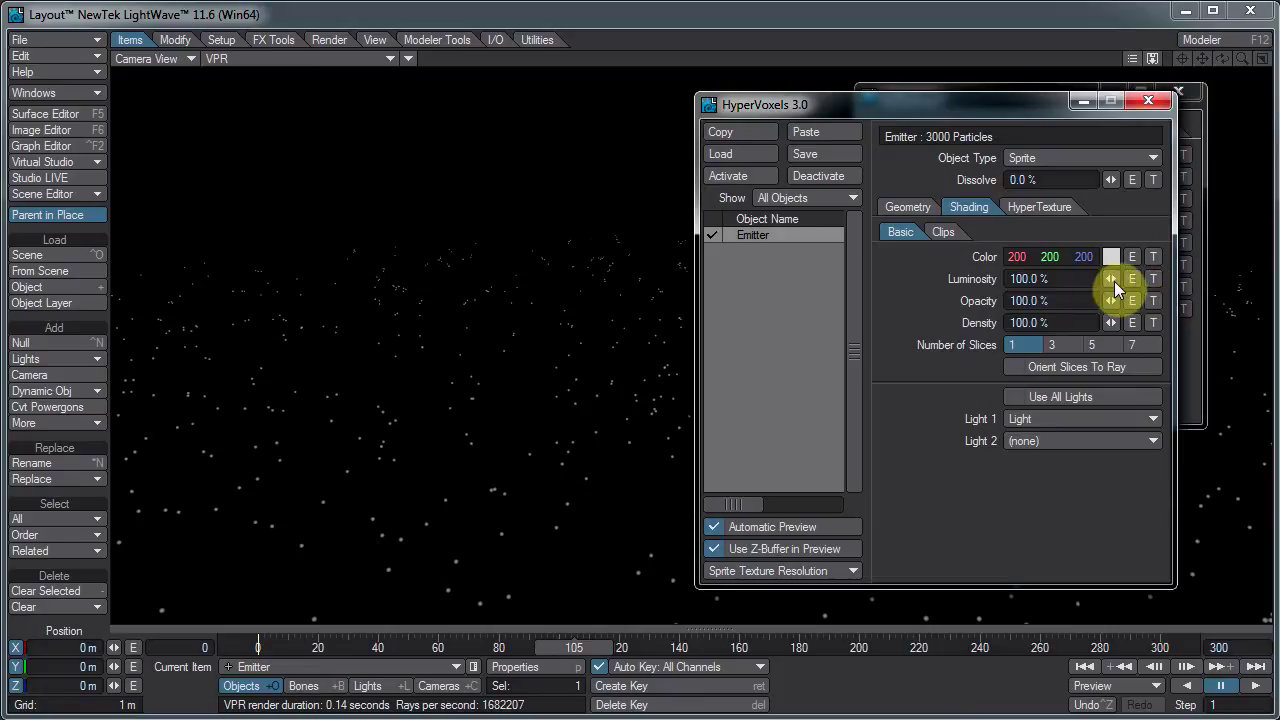
pyautogui.click(1072, 280)
pyautogui.write('20')
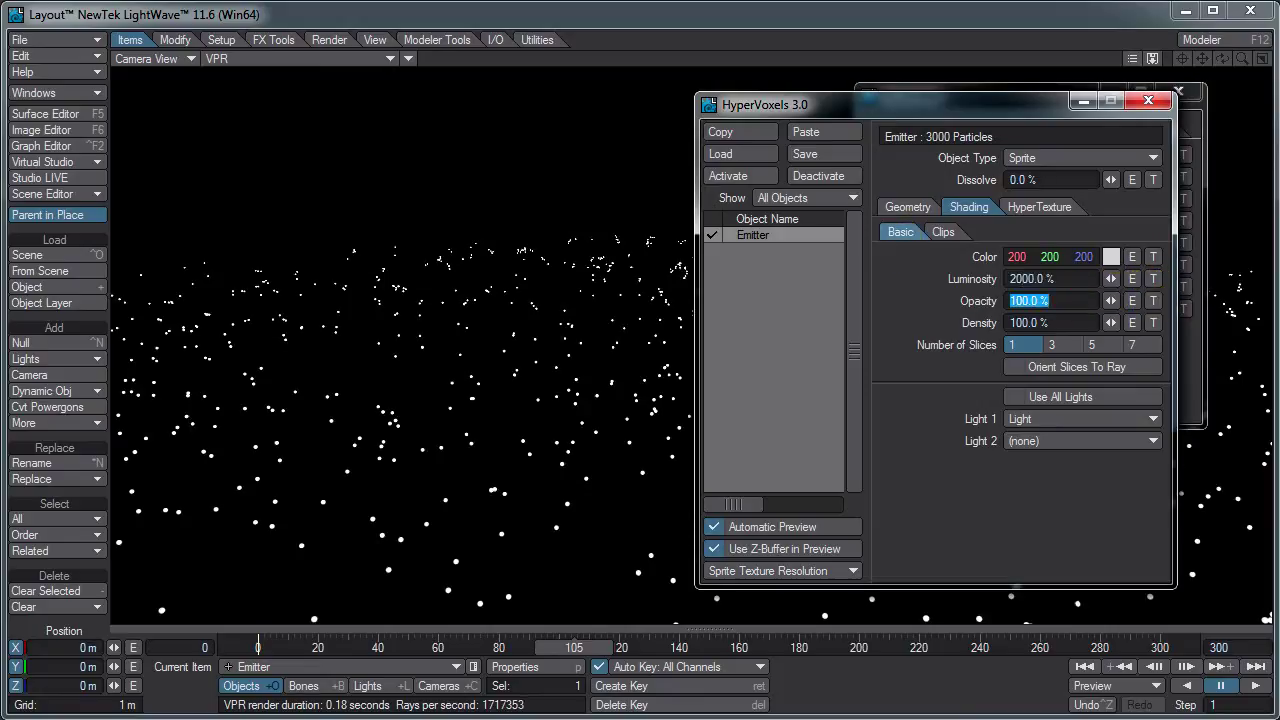
pyautogui.click(1062, 278)
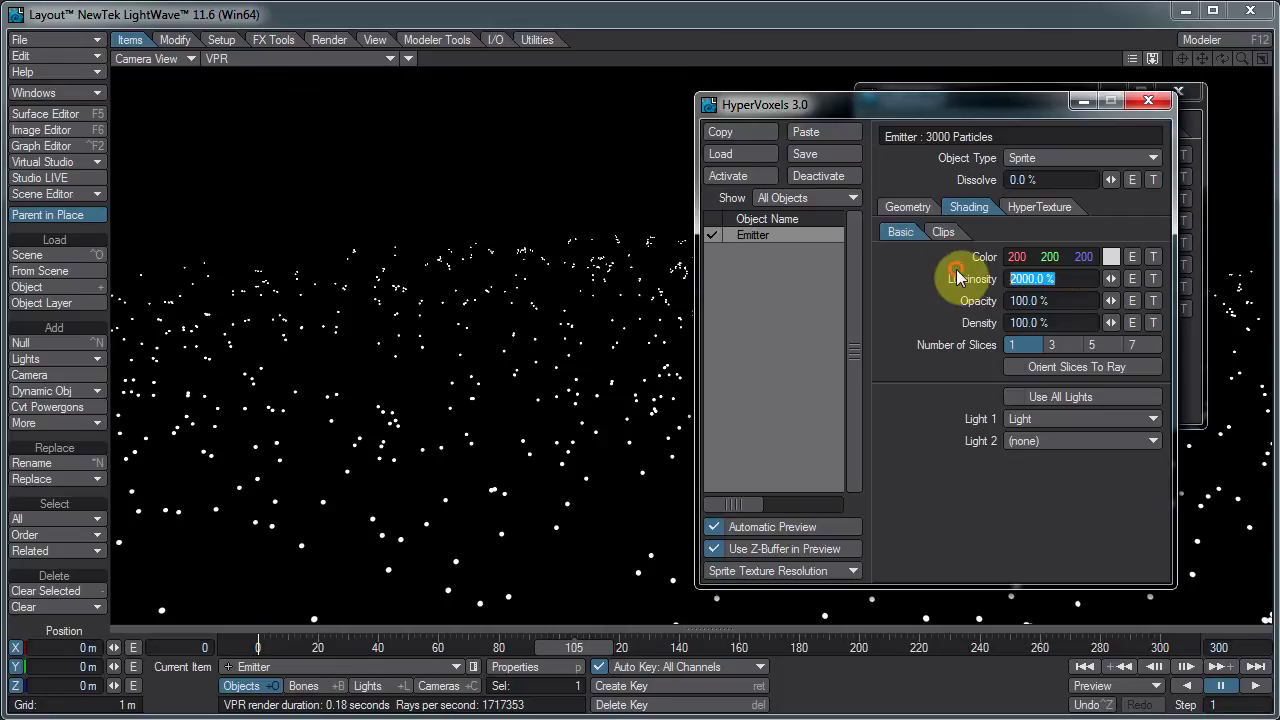
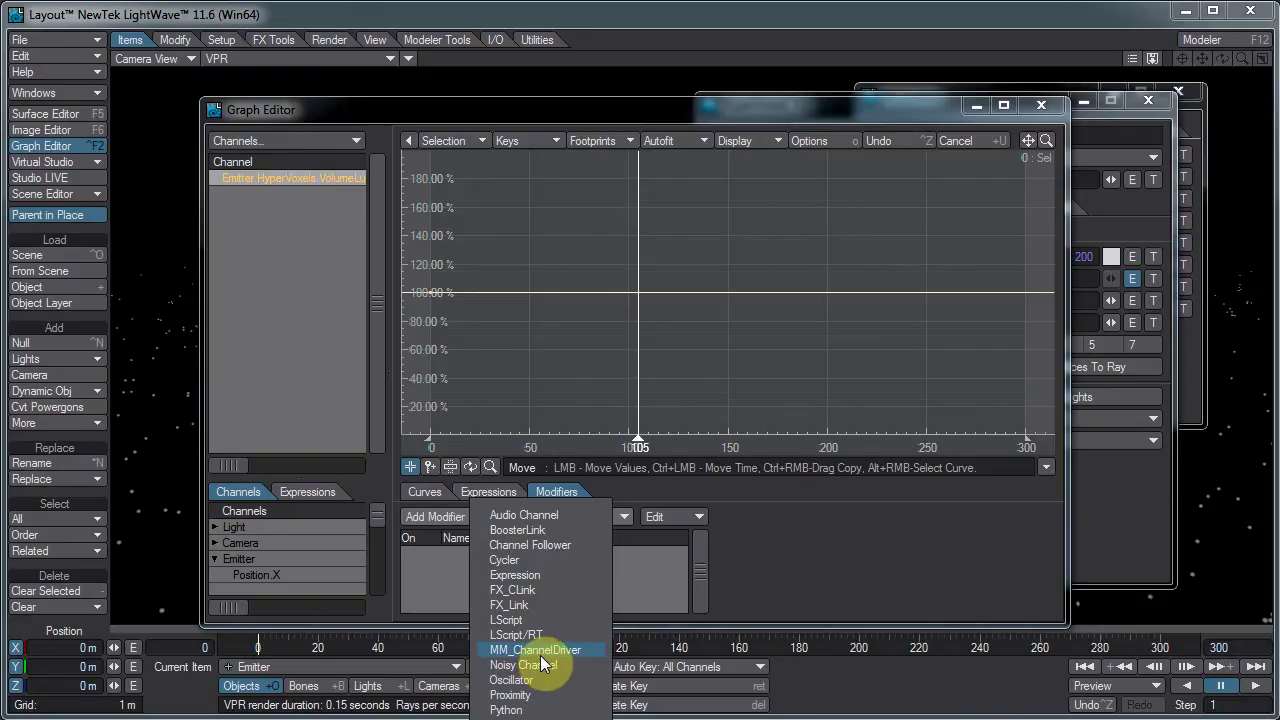
# Add a Noisy Channel modifier to the Emitter's luminosity envelope and set its scale to 10.
pyautogui.click(524, 665)
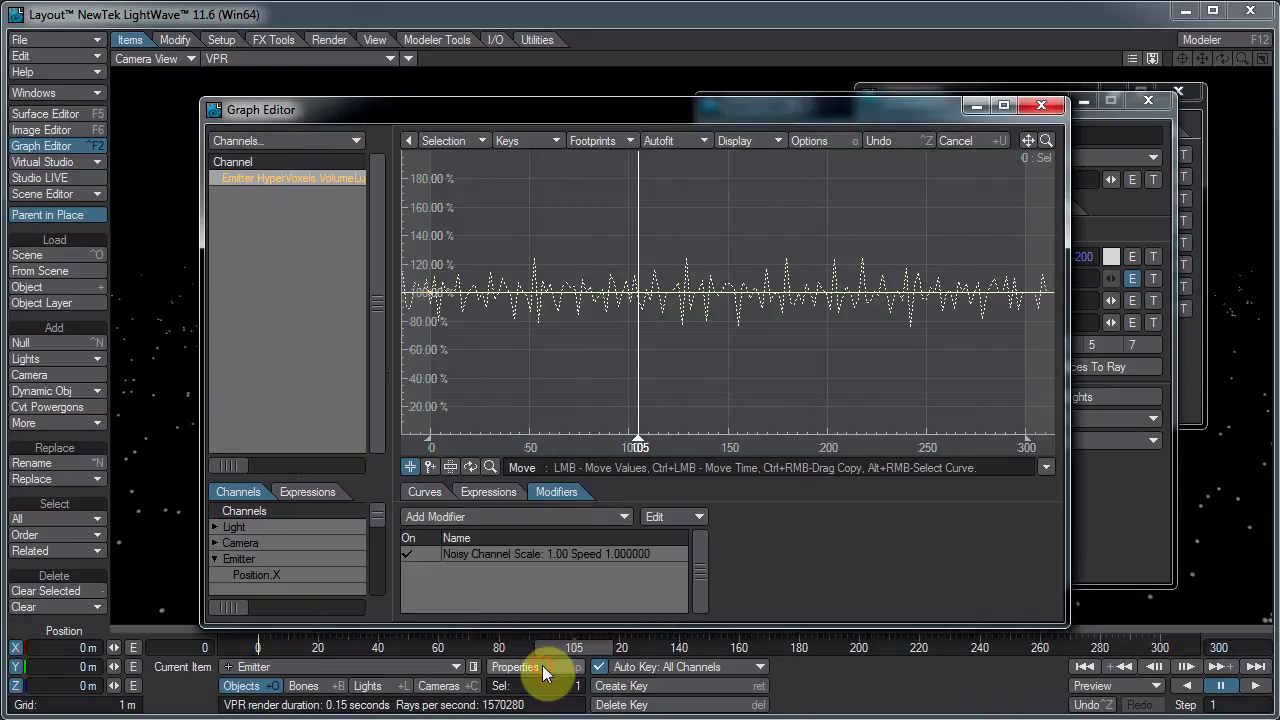
pyautogui.click(519, 553)
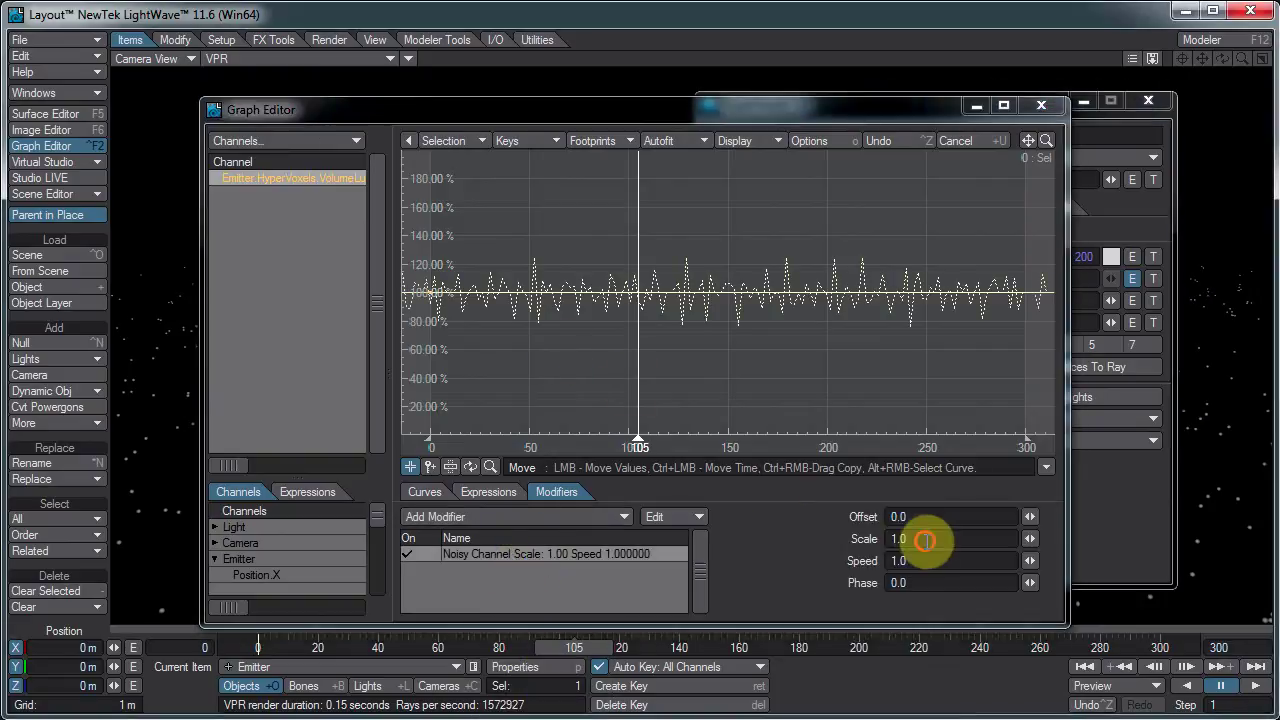
pyautogui.doubleClick(949, 538)
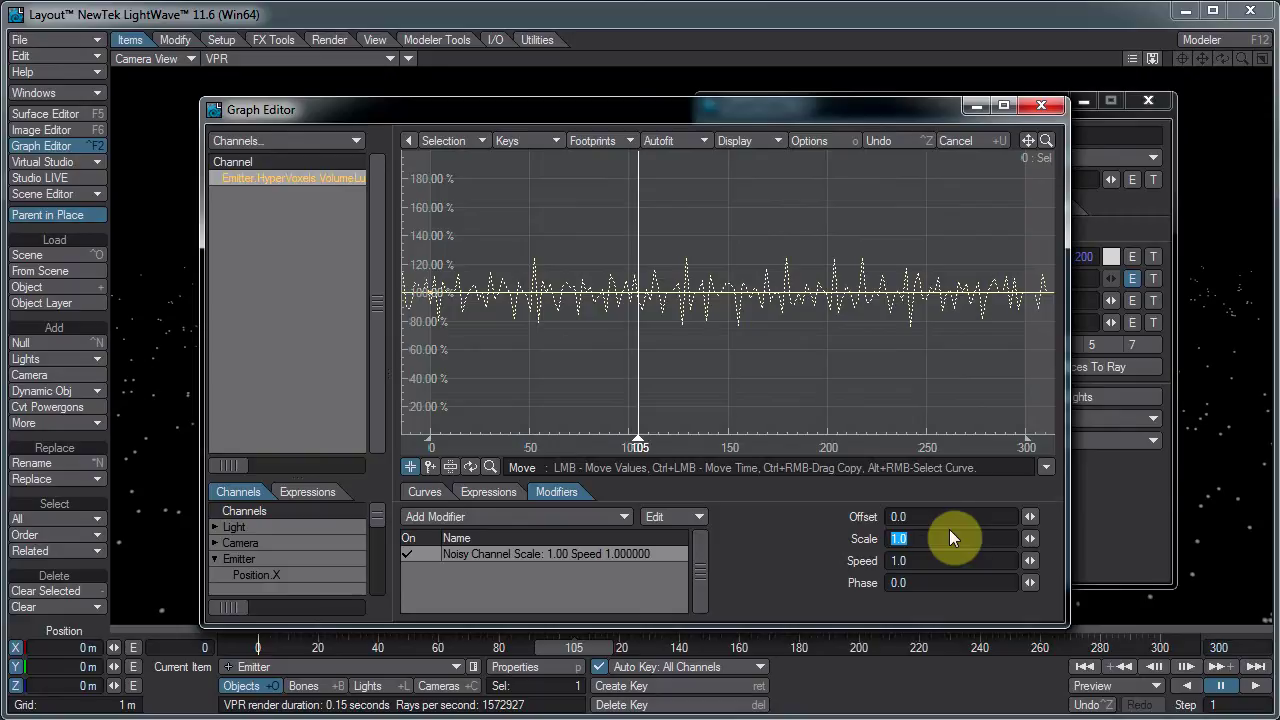
pyautogui.write('2')
pyautogui.press('Tab')
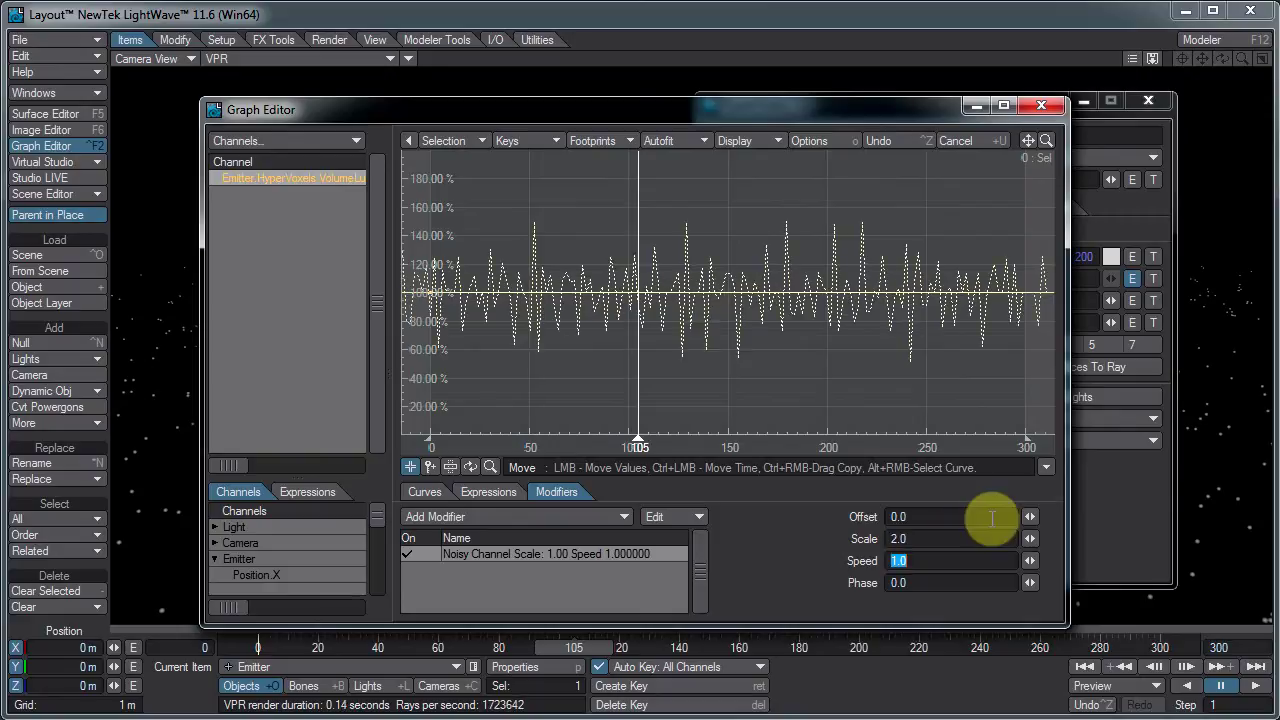
pyautogui.doubleClick(918, 537)
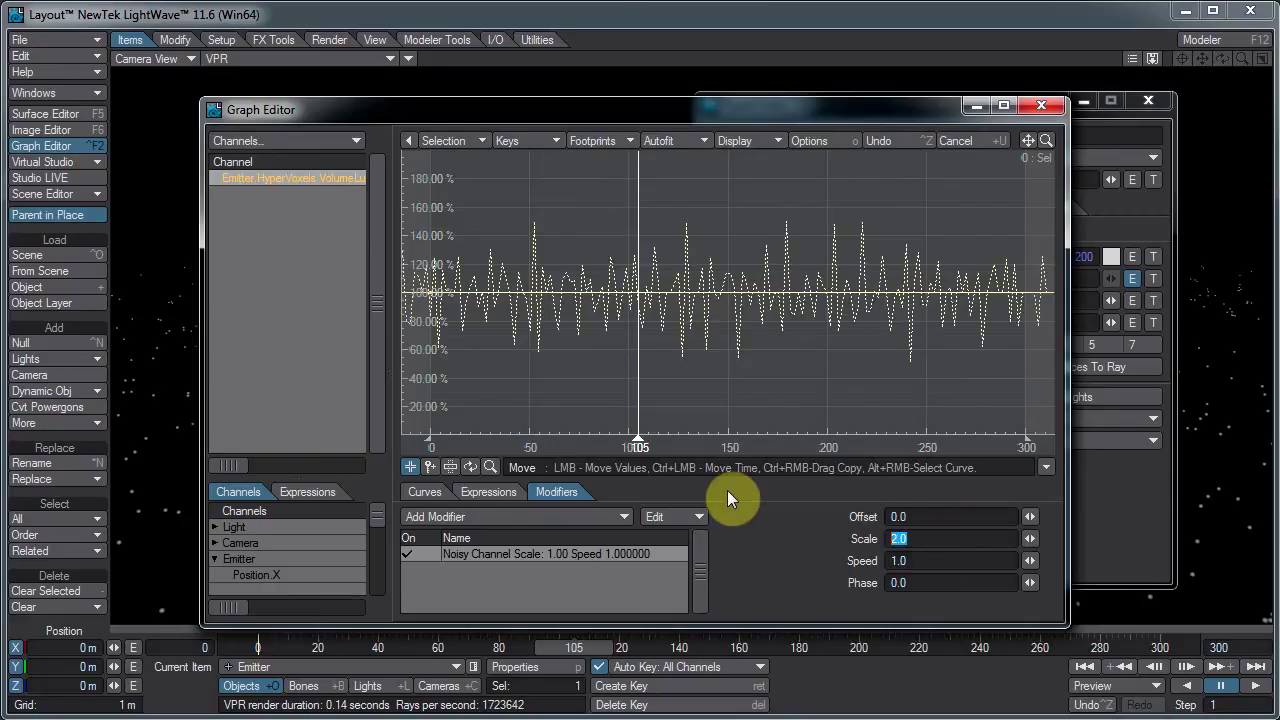
pyautogui.write('10')
pyautogui.press('Tab')
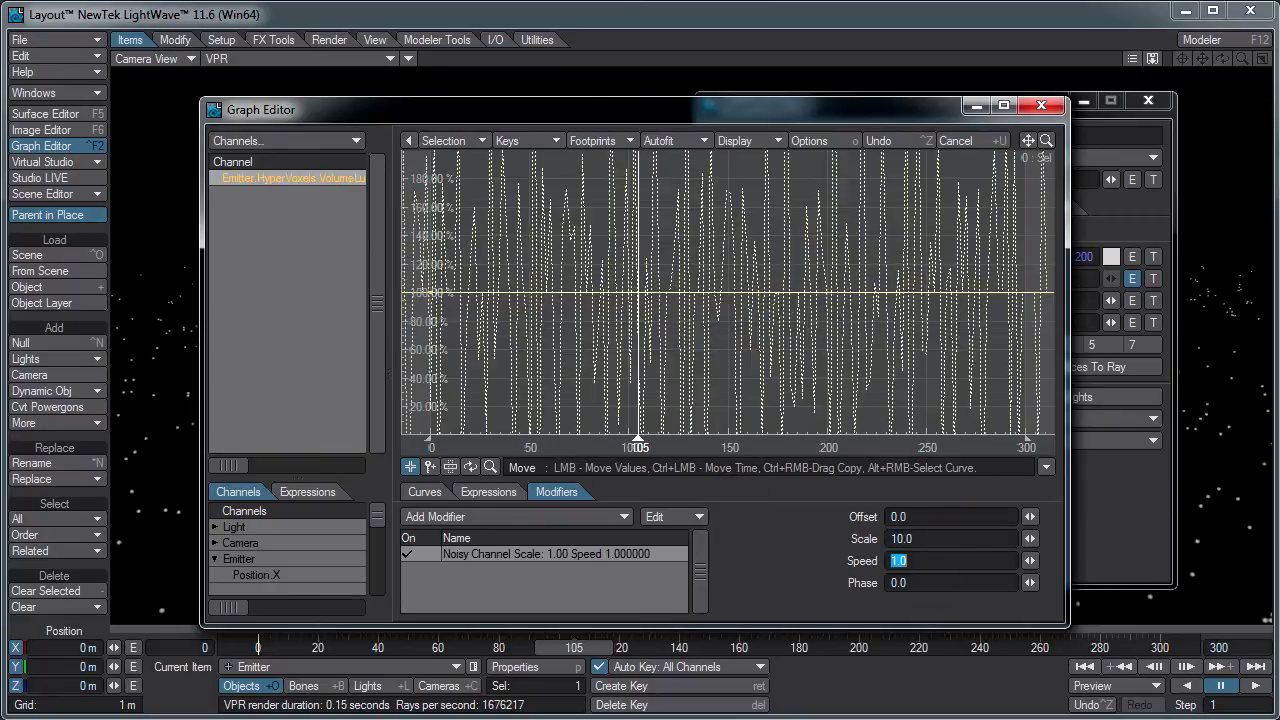
# Set the Noisy Channel modifier's speed to 1.42, phase to 9.71 and offset to 2.
pyautogui.click(1046, 141)
pyautogui.moveTo(445, 262); pyautogui.dragTo(443, 266)
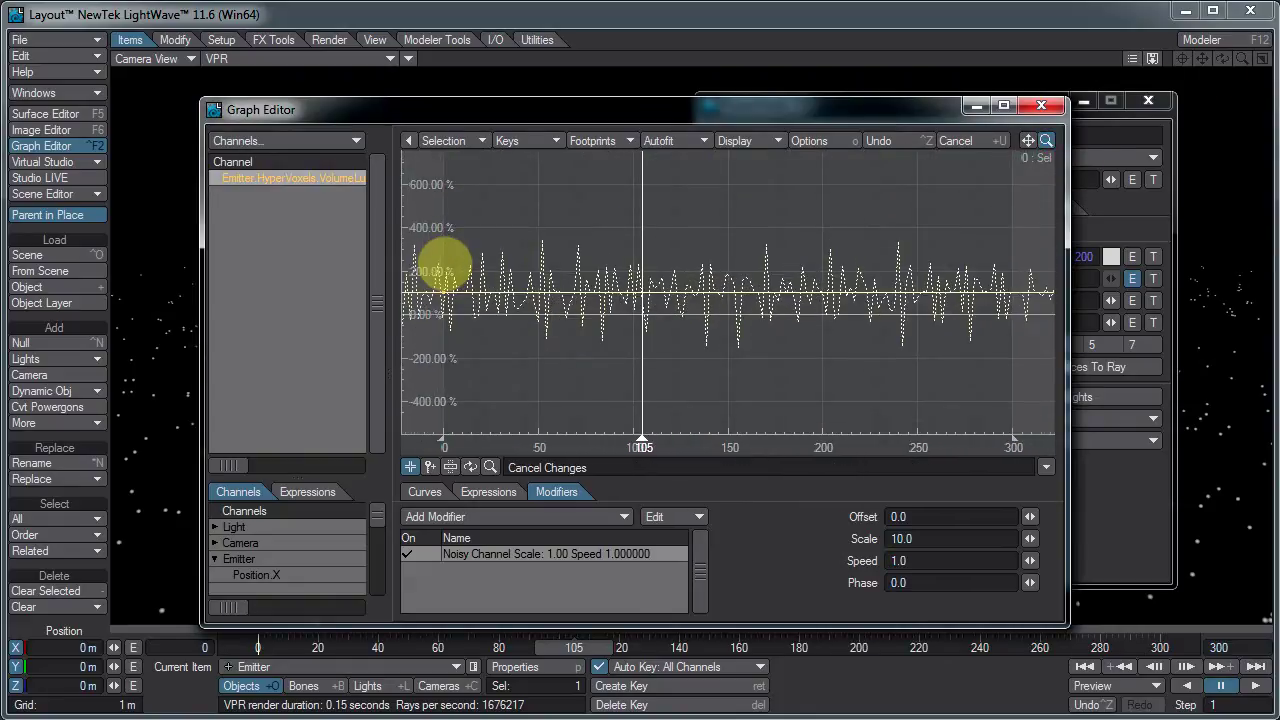
pyautogui.click(1027, 141)
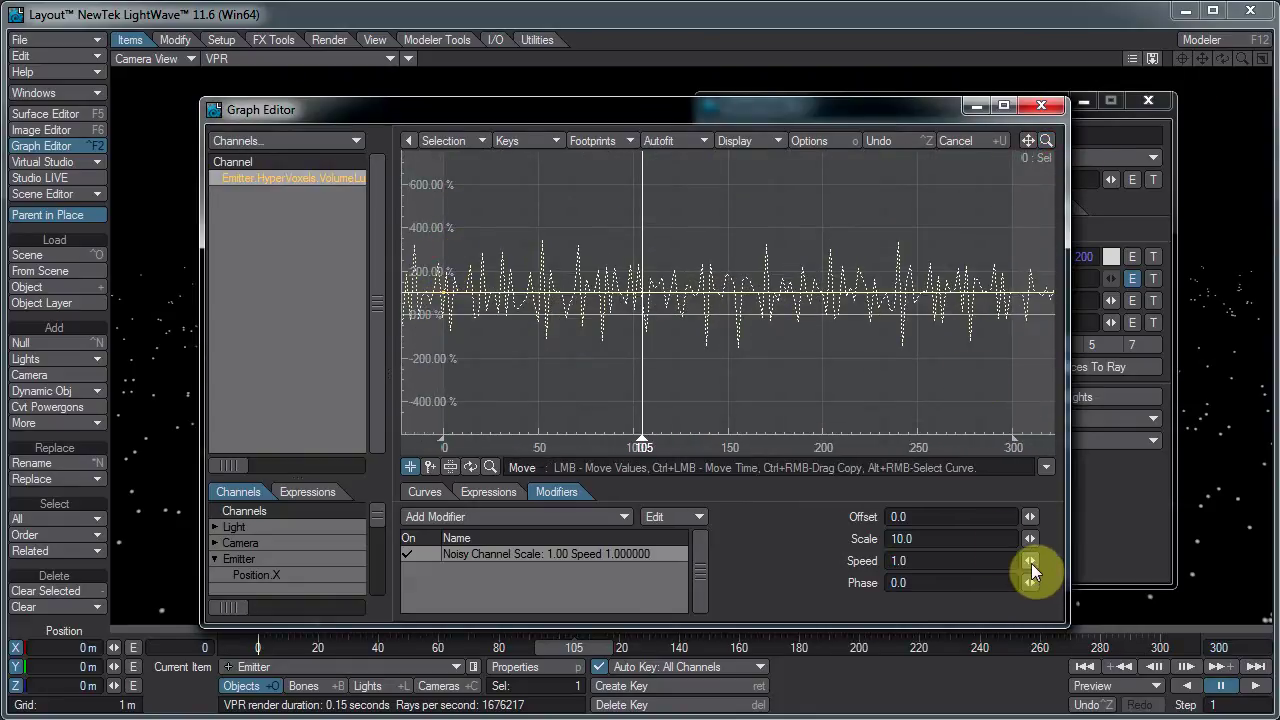
pyautogui.moveTo(1031, 563); pyautogui.dragTo(428, 248)
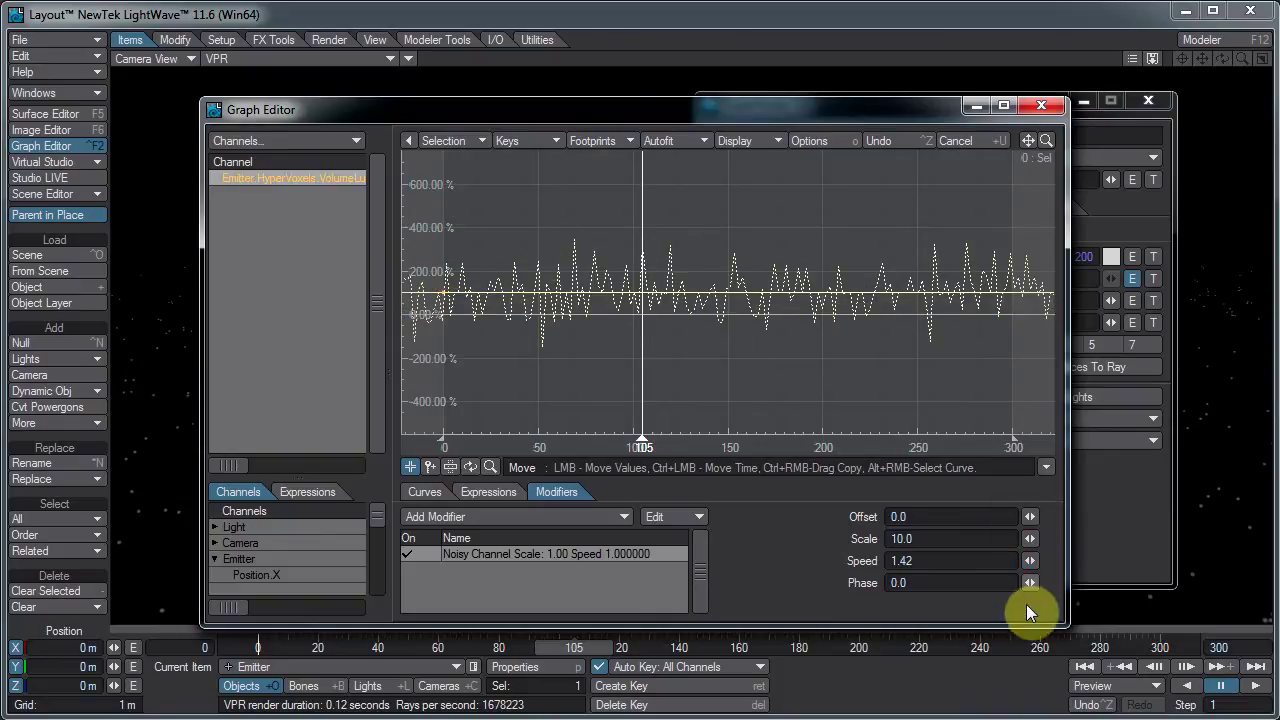
pyautogui.moveTo(1027, 585); pyautogui.dragTo(445, 250)
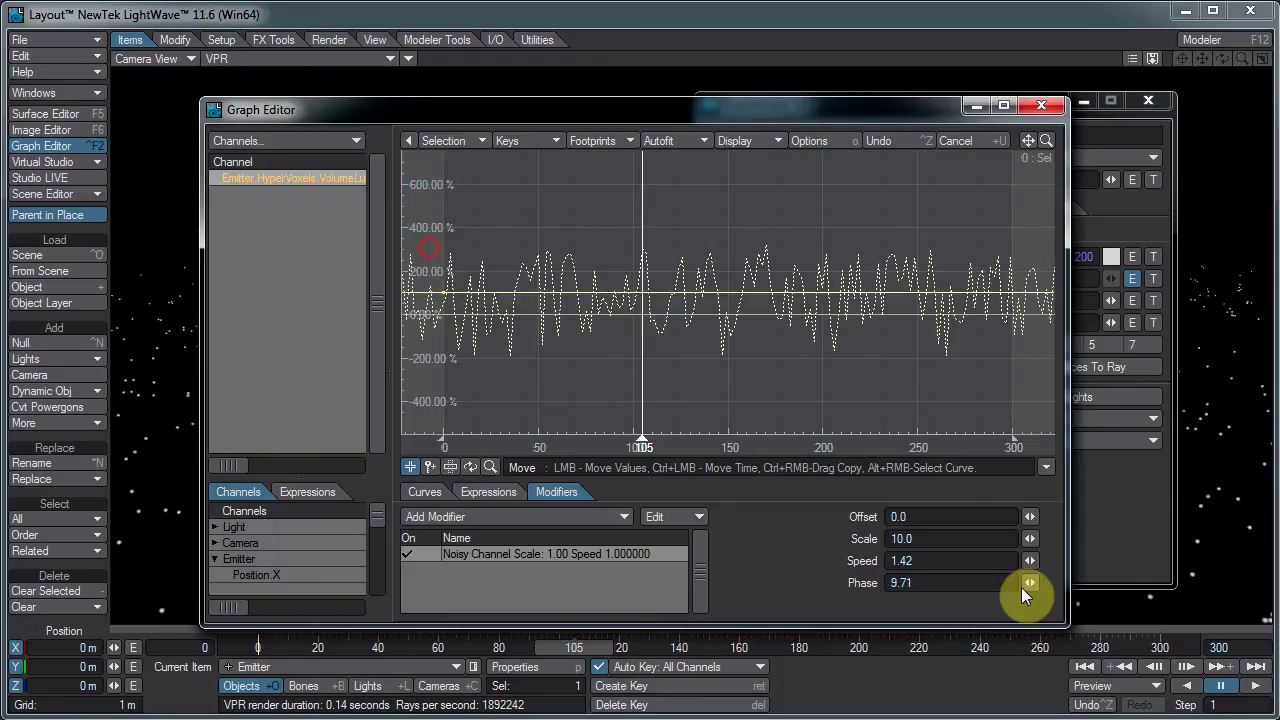
pyautogui.moveTo(1030, 517); pyautogui.dragTo(929, 521)
pyautogui.click(929, 521)
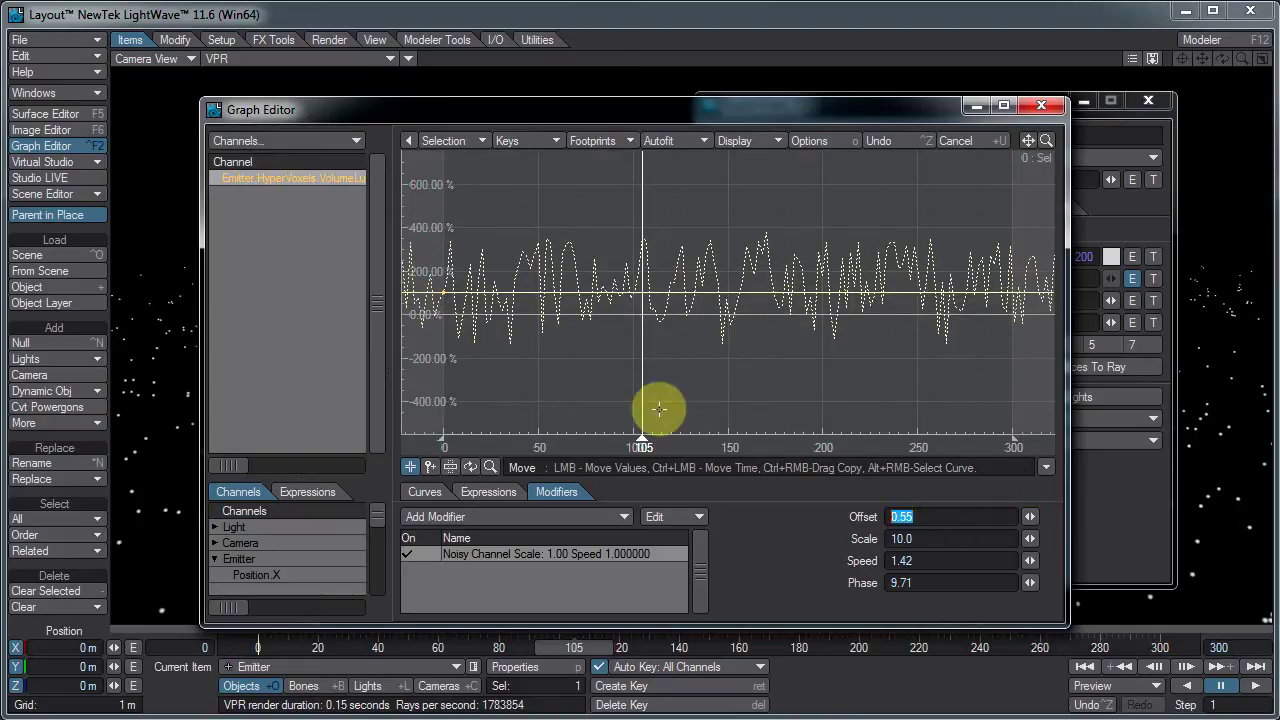
pyautogui.write('2')
pyautogui.press('Tab')
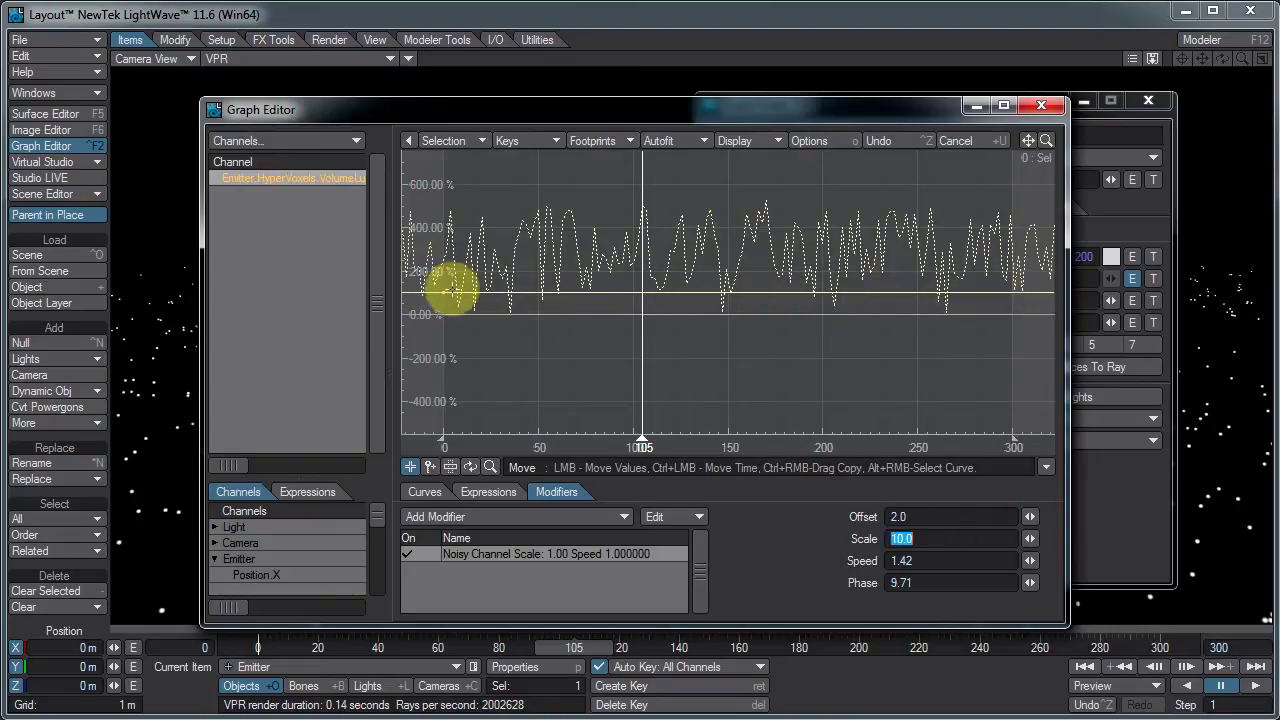
# Lower the luminosity envelope's key at frame 0 to a value of 0%.
pyautogui.moveTo(450, 295); pyautogui.dragTo(463, 318)
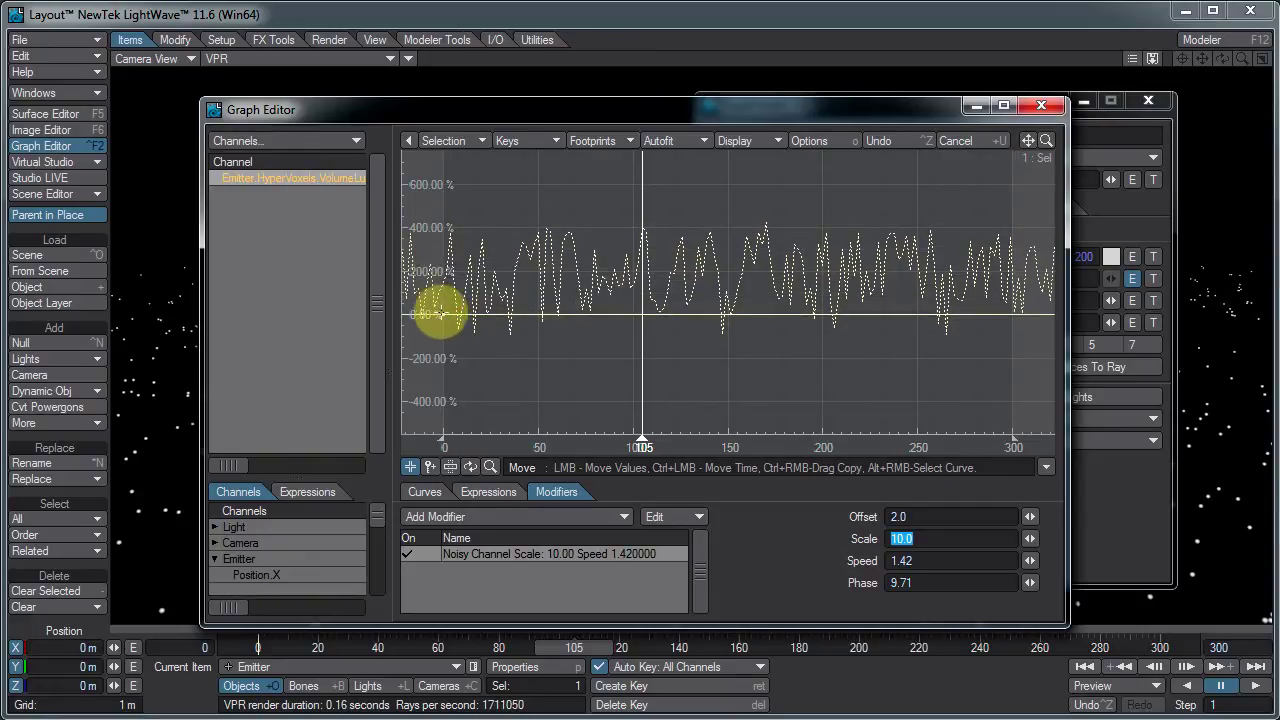
pyautogui.click(439, 314)
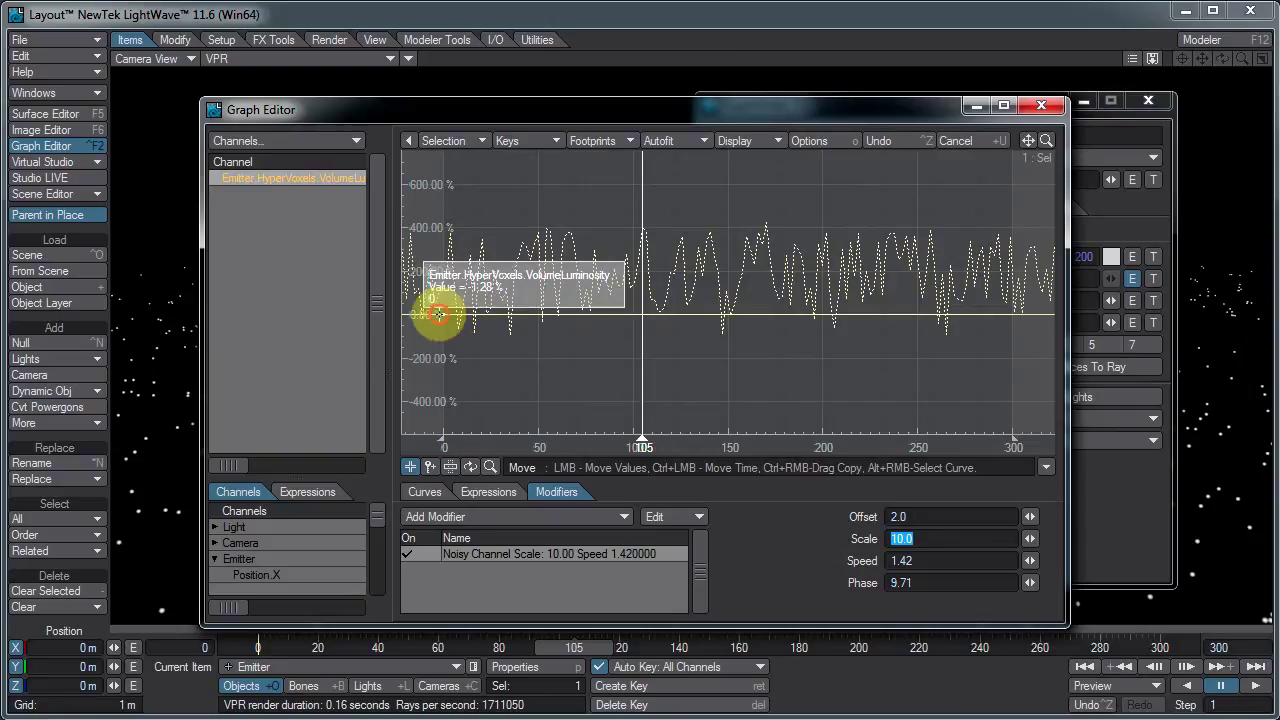
pyautogui.click(425, 489)
pyautogui.click(667, 538)
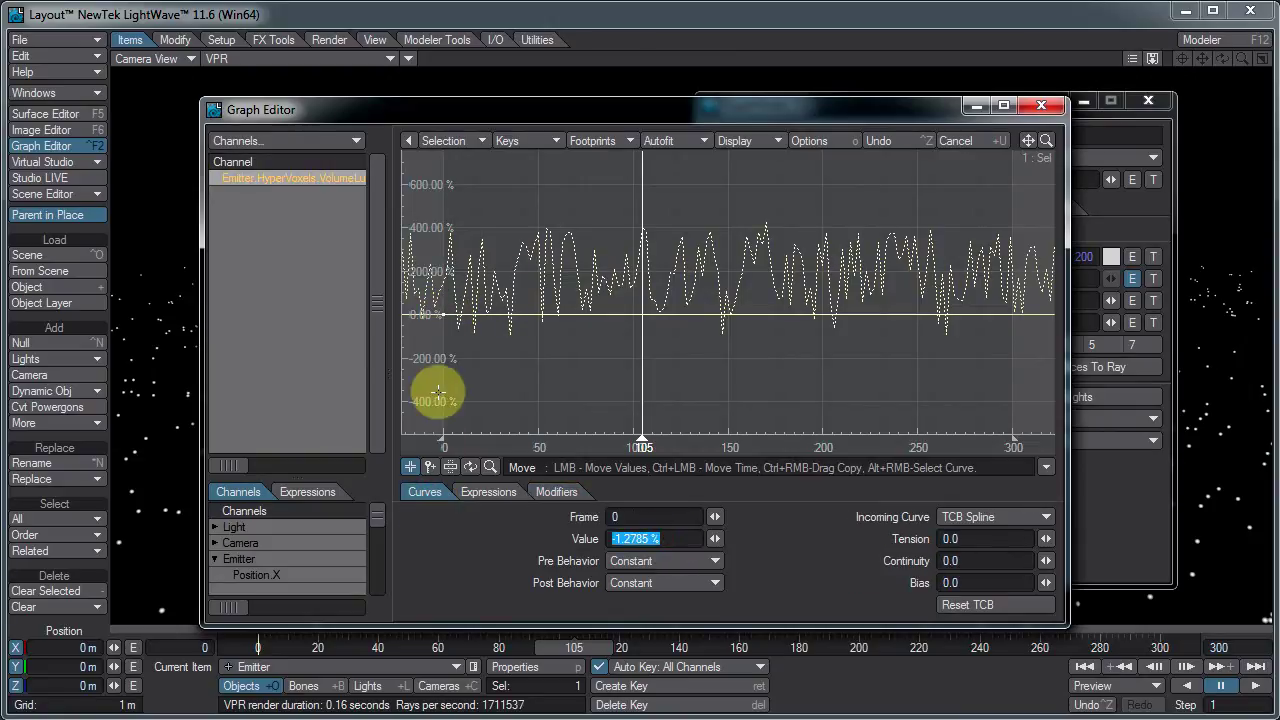
pyautogui.write('0')
pyautogui.press('Return')
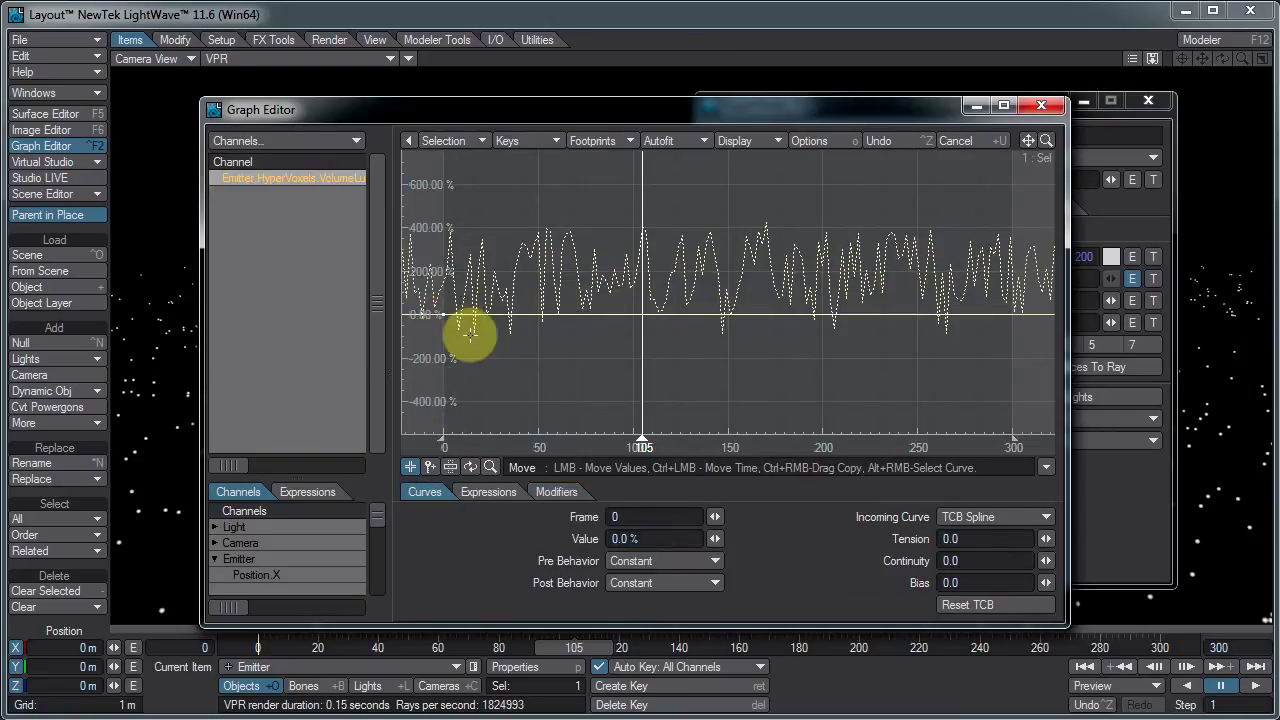
# Close the Graph Editor, play the animation to check the luminosity flicker and stop it at frame 242.
pyautogui.click(1045, 106)
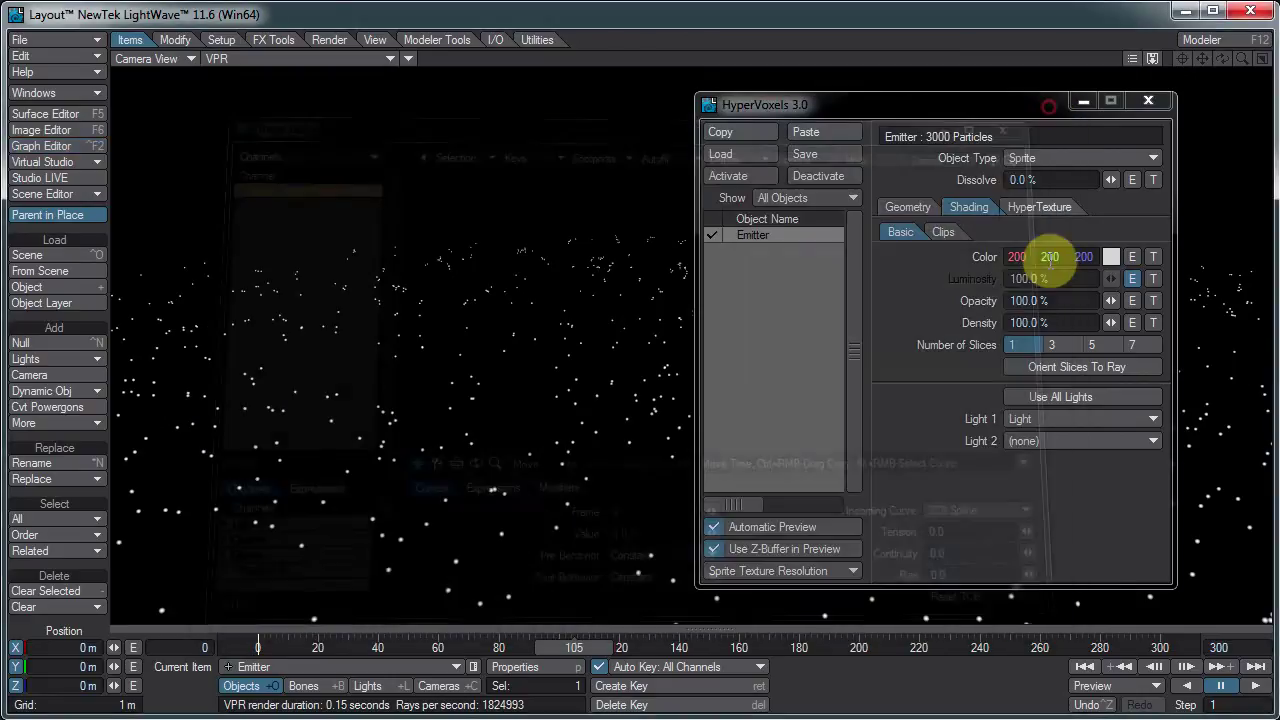
pyautogui.click(1255, 686)
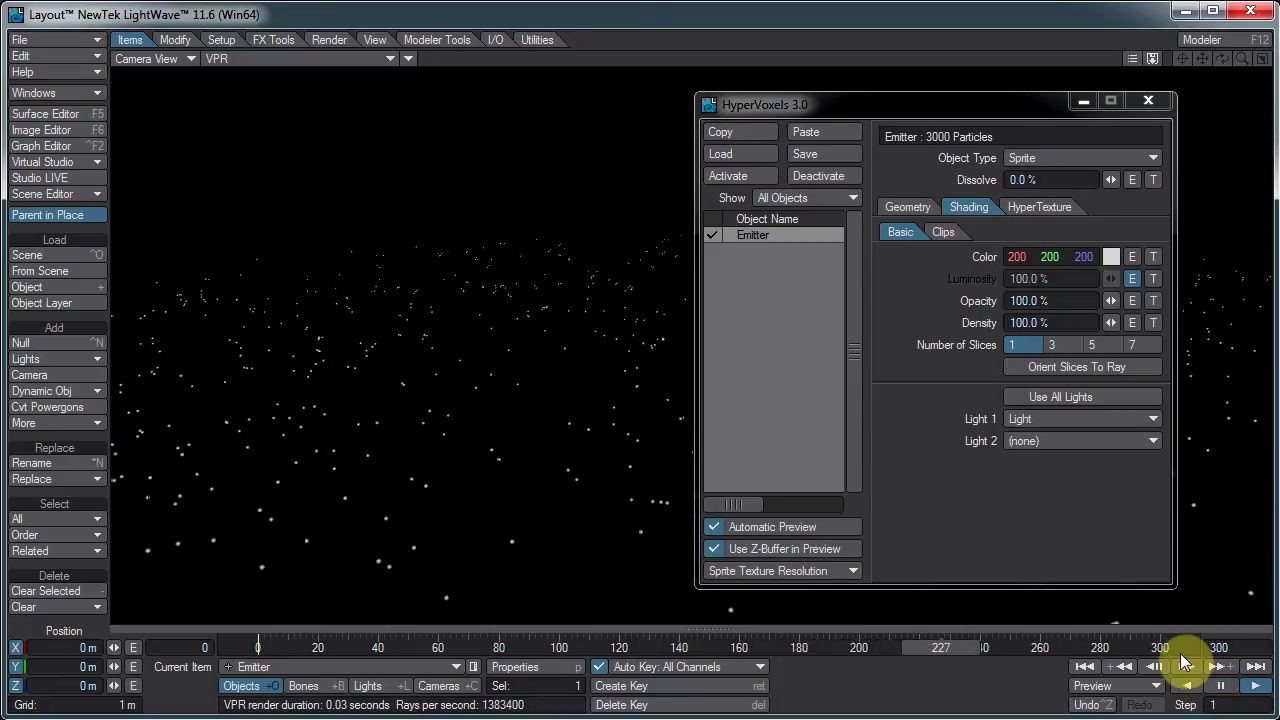
pyautogui.click(1216, 687)
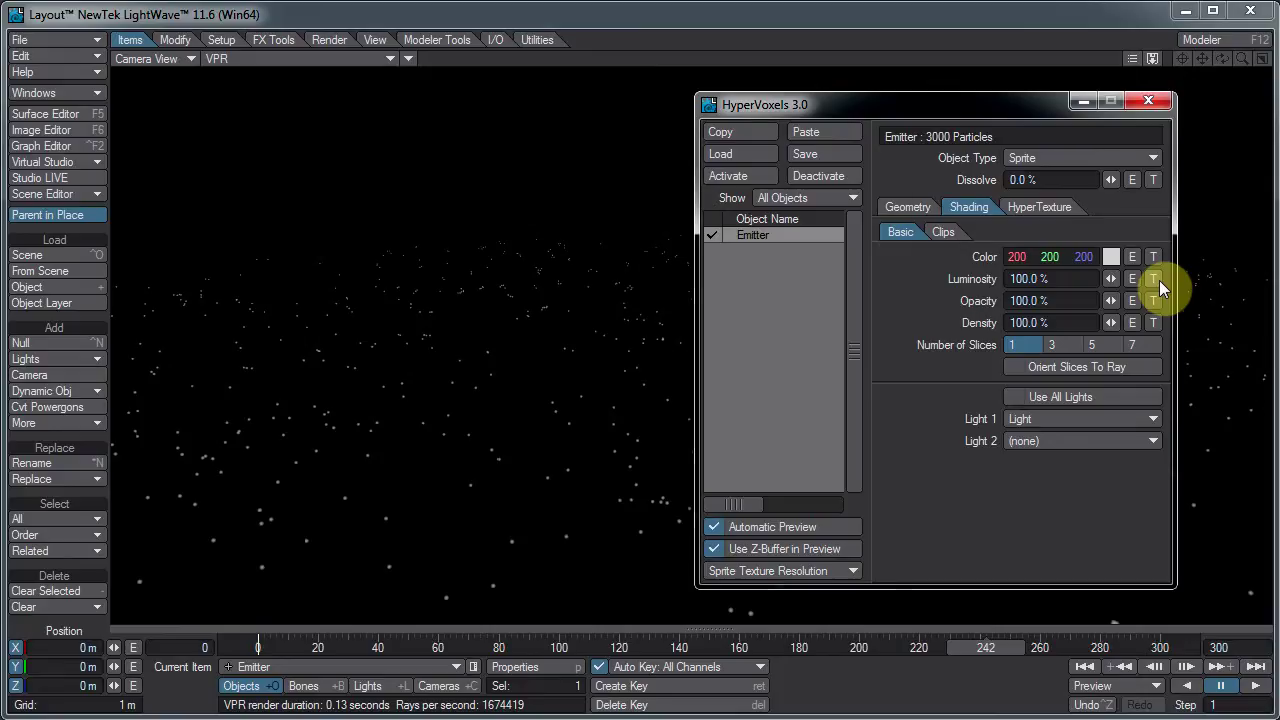
# Add a texture to the Emitter's HyperVoxels luminosity and make its layer a Gradient.
pyautogui.click(1155, 280)
pyautogui.moveTo(1155, 183); pyautogui.dragTo(957, 131)
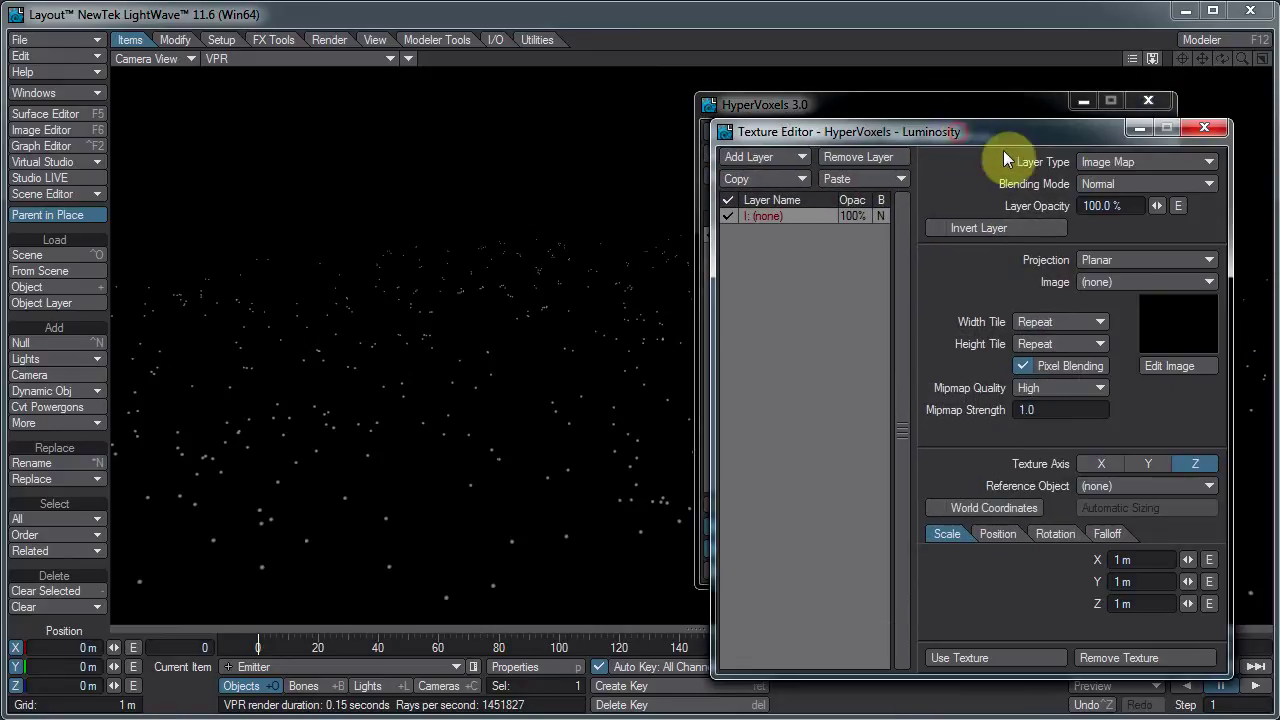
pyautogui.click(1104, 164)
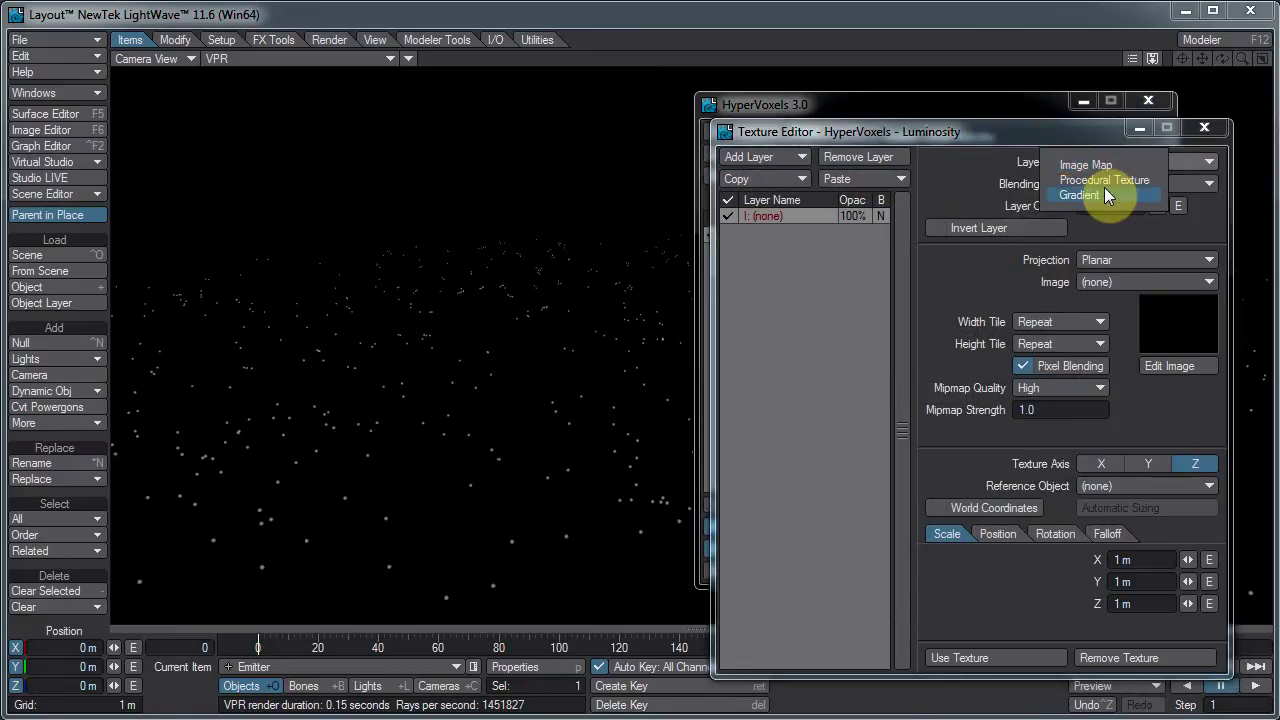
pyautogui.click(1104, 194)
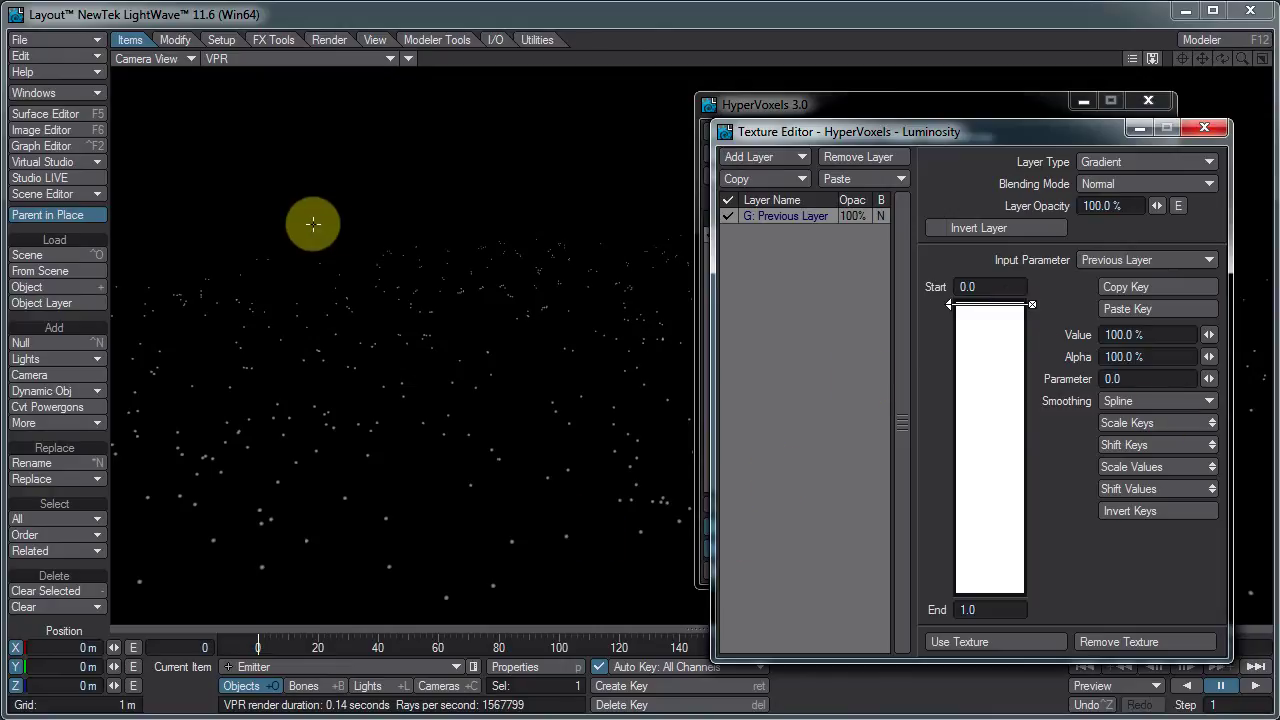
# Set the luminosity gradient's first key to a value of 1000%.
pyautogui.click(1006, 309)
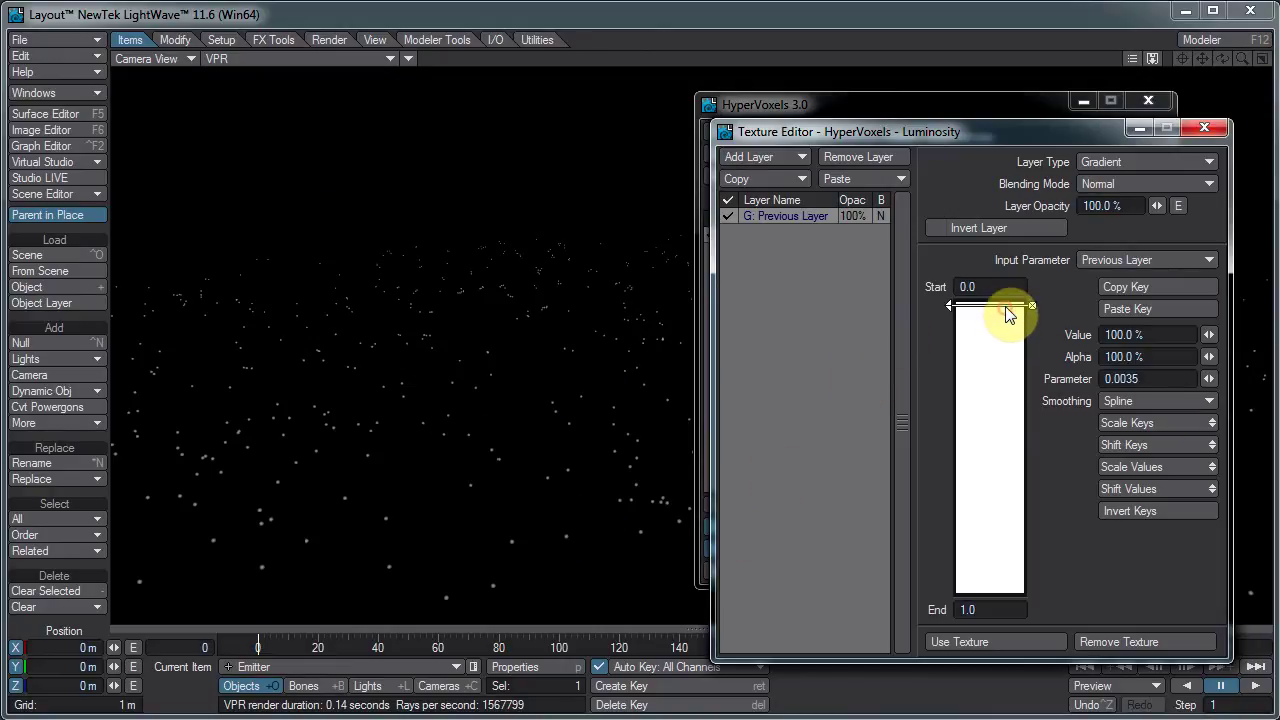
pyautogui.click(1162, 334)
pyautogui.press('Tab')
pyautogui.click(857, 286)
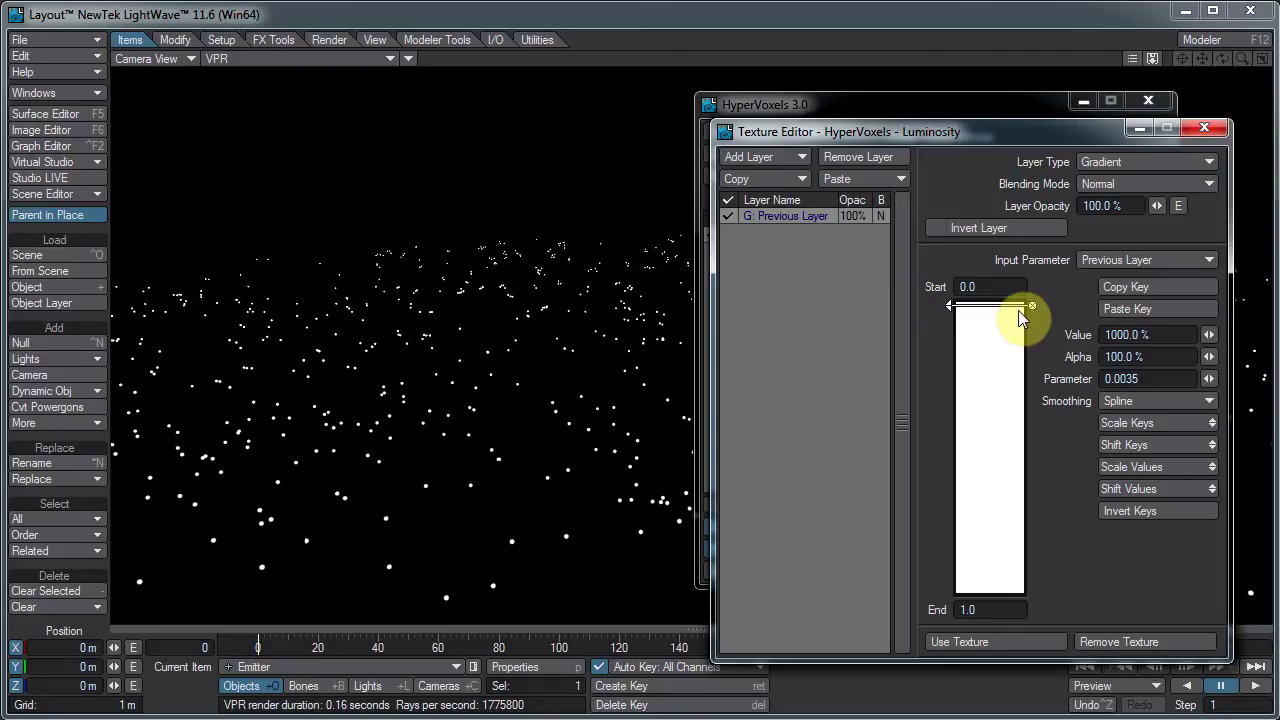
# Drive the luminosity gradient by Relative Particle Age and set its first key's value to 20%.
pyautogui.click(1115, 260)
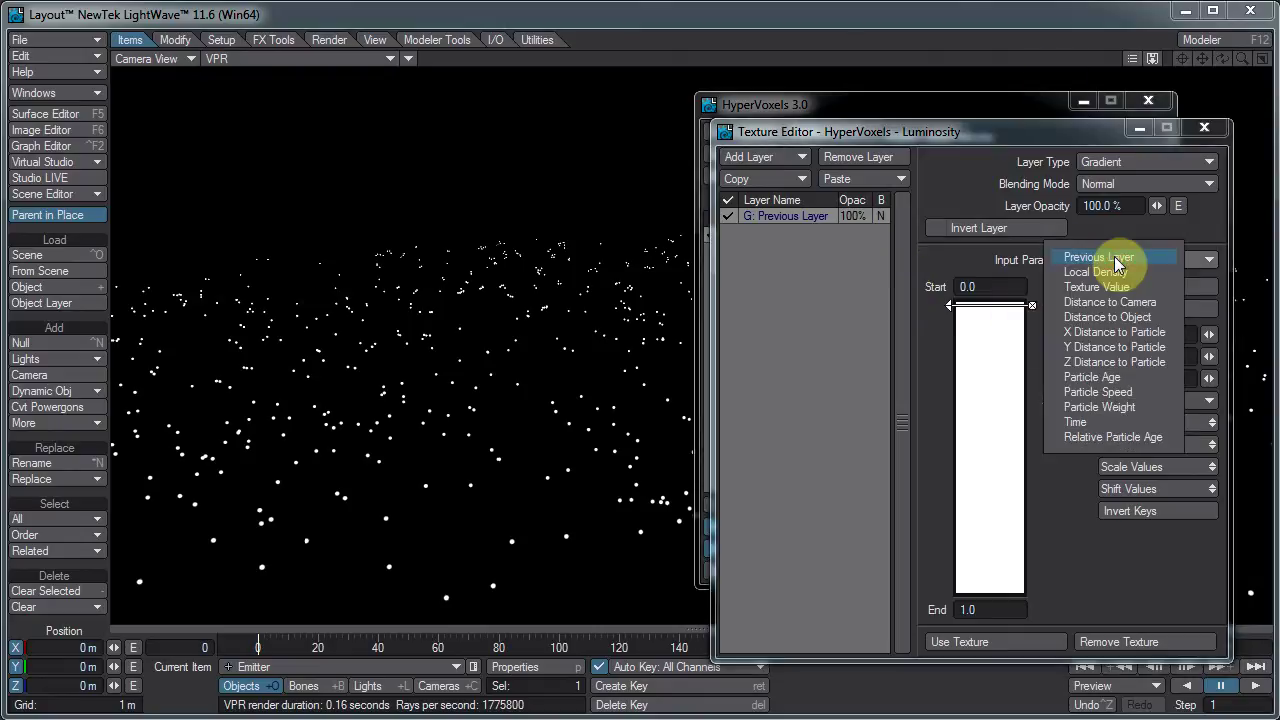
pyautogui.click(1117, 438)
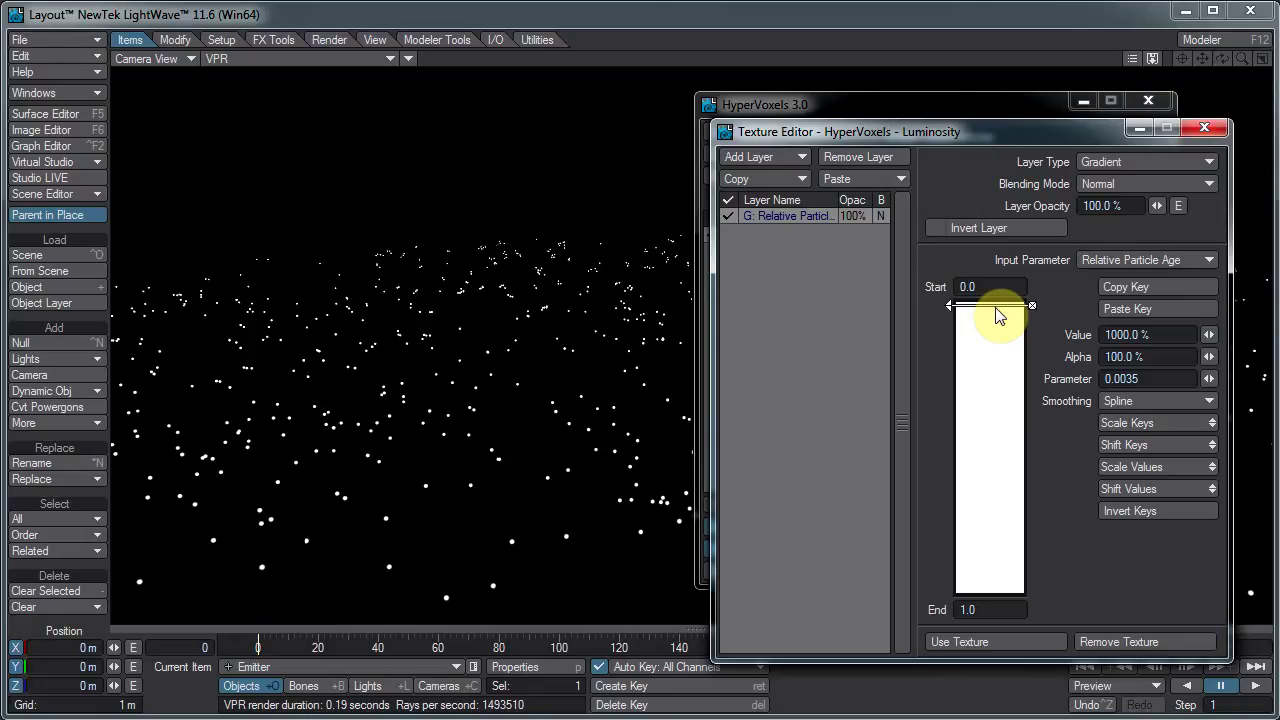
pyautogui.click(1140, 335)
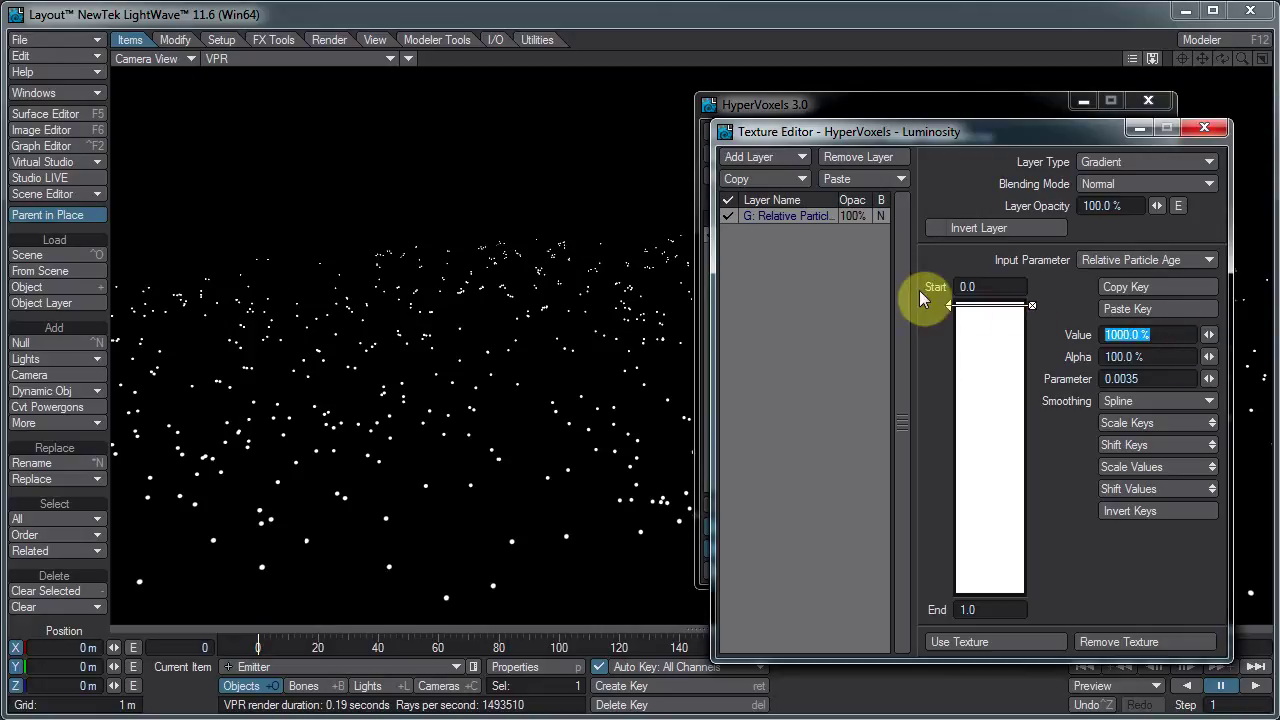
pyautogui.write('20')
pyautogui.press('Tab')
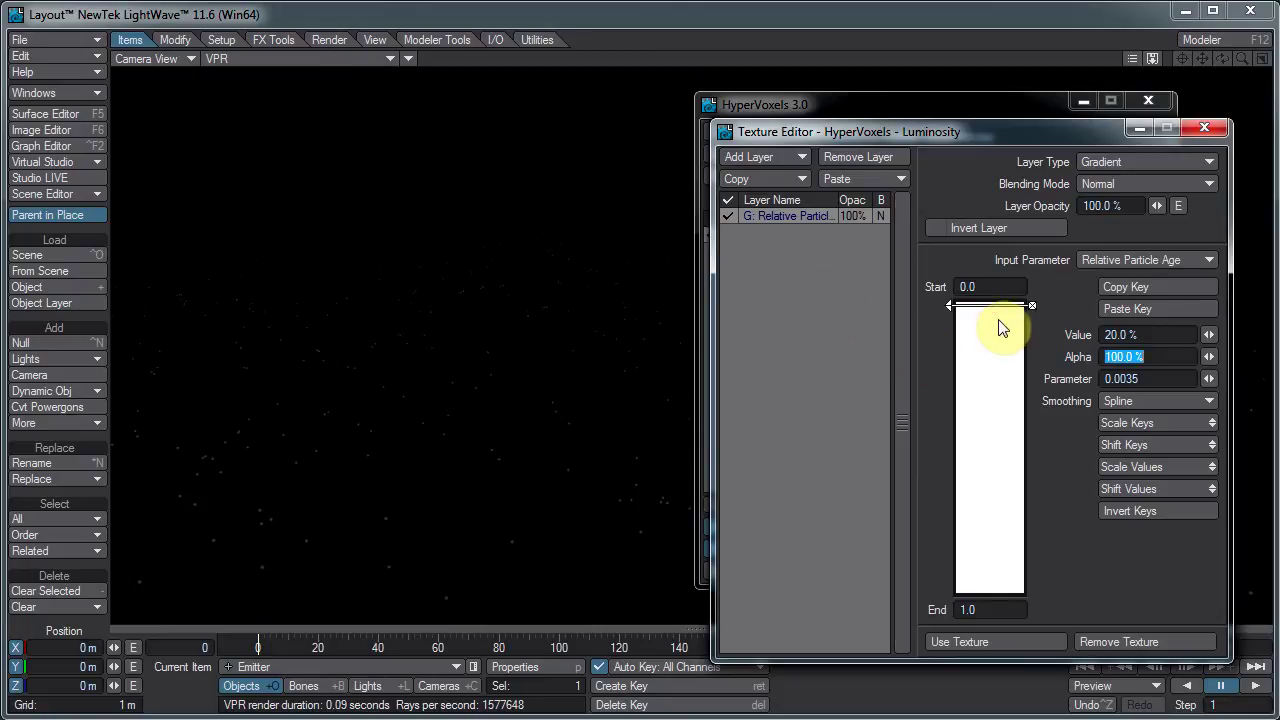
# Add two close gradient keys at about parameters 0.32 and 0.35, and set the earlier one to 2000%.
pyautogui.moveTo(1003, 330); pyautogui.dragTo(1006, 397)
pyautogui.click(1145, 335)
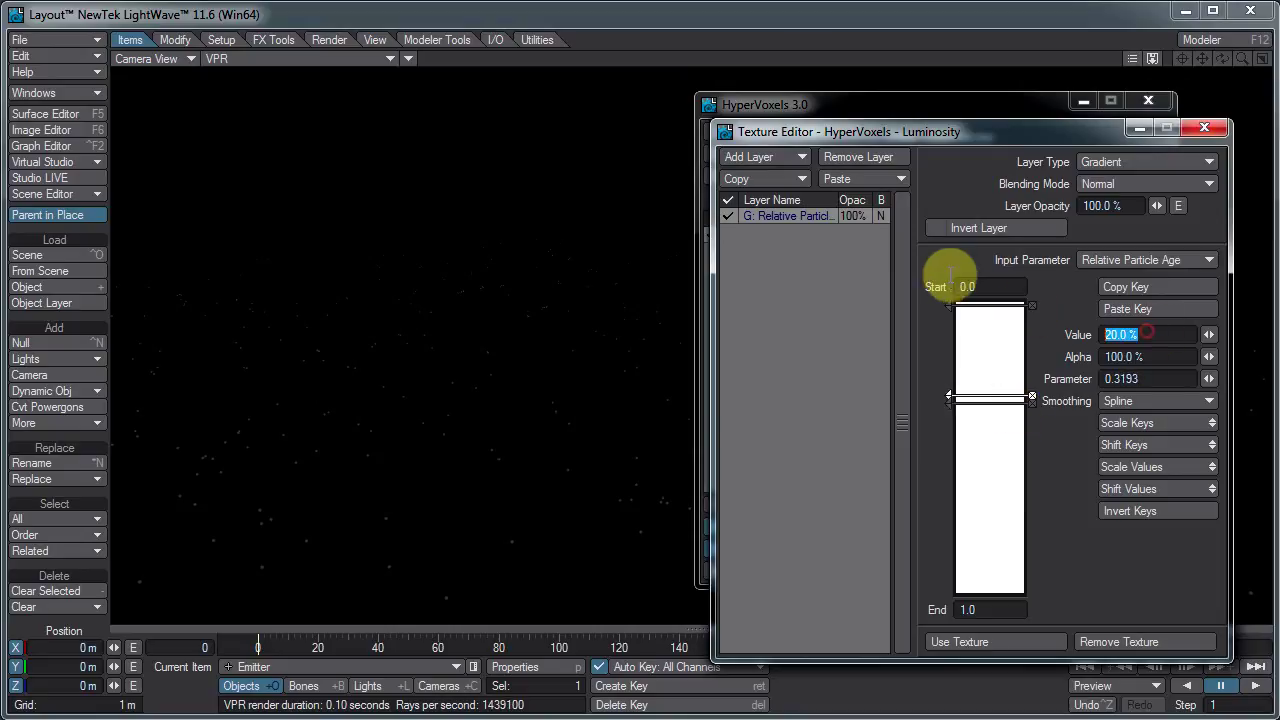
pyautogui.write('2000')
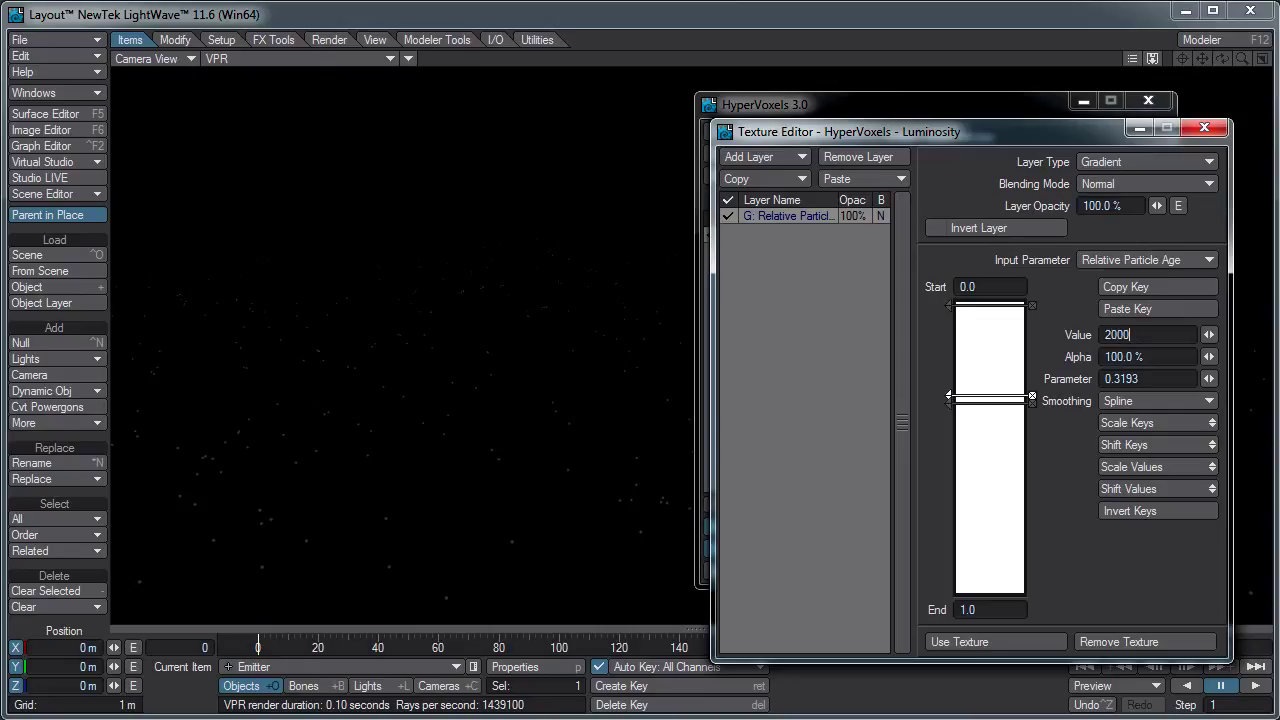
pyautogui.press('Tab')
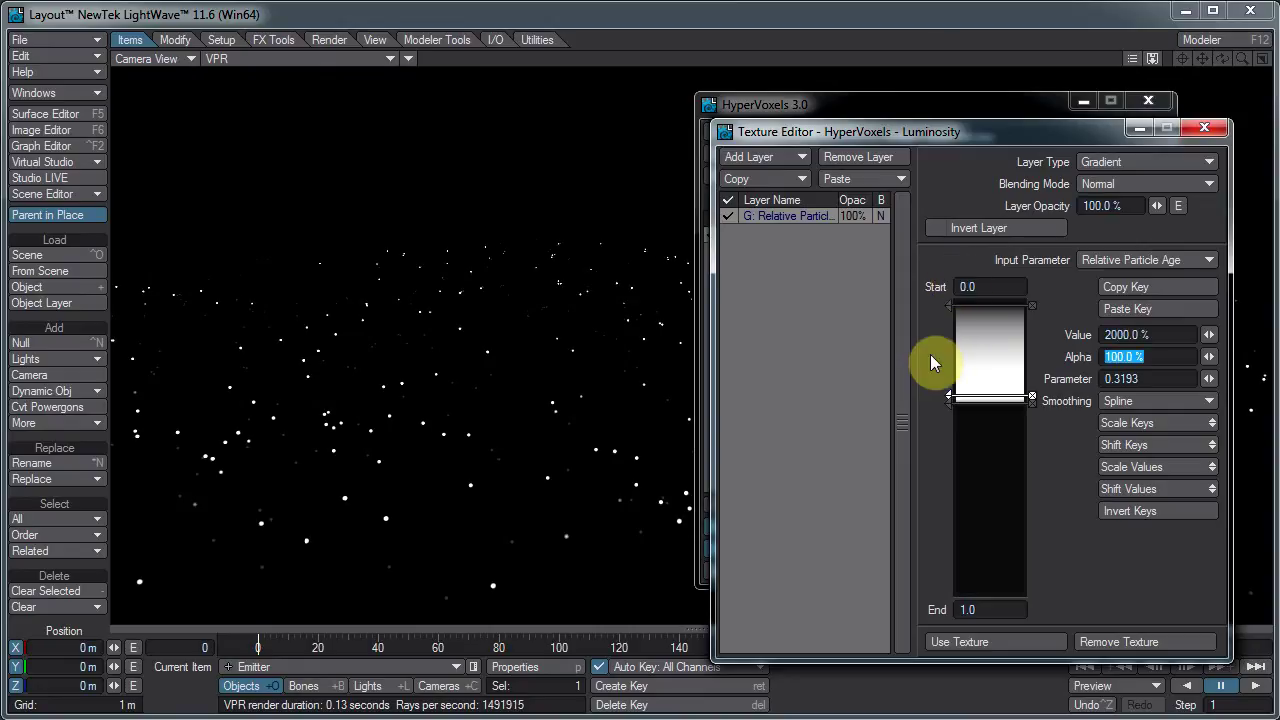
# Set the smoothing of the two gradient keys at about 0.32 and 0.35 to Step.
pyautogui.click(1153, 401)
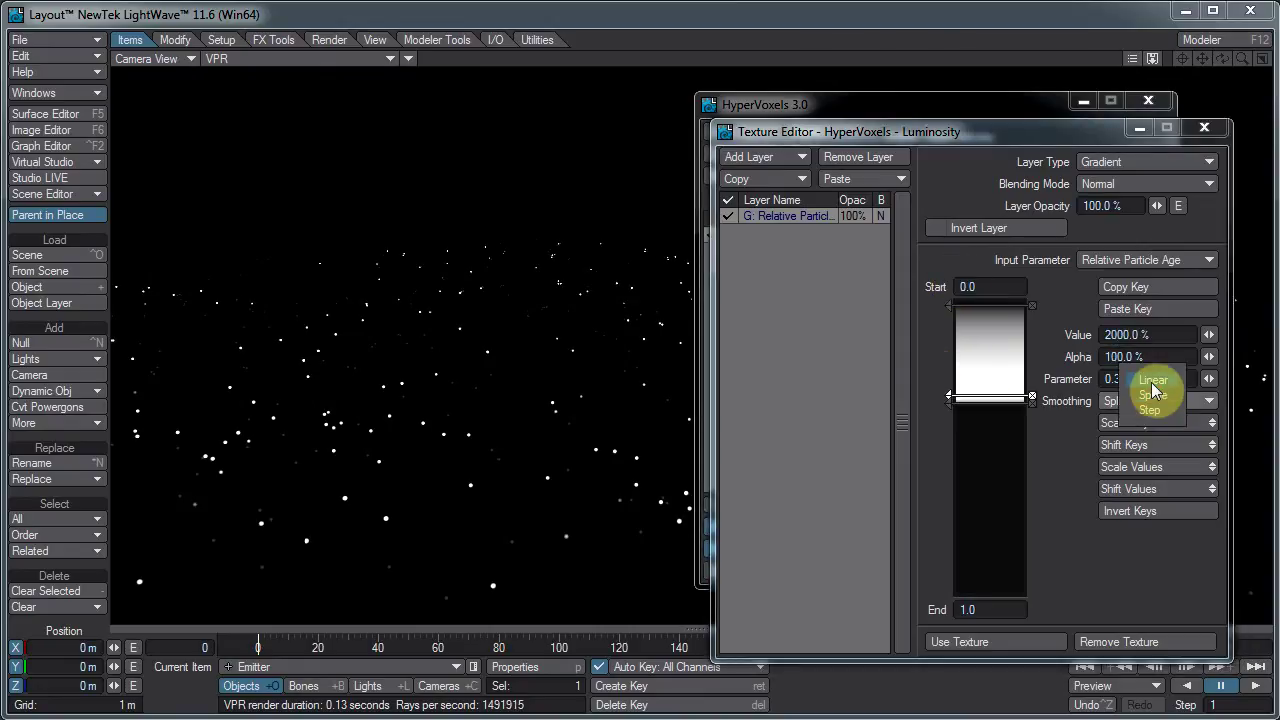
pyautogui.click(1151, 410)
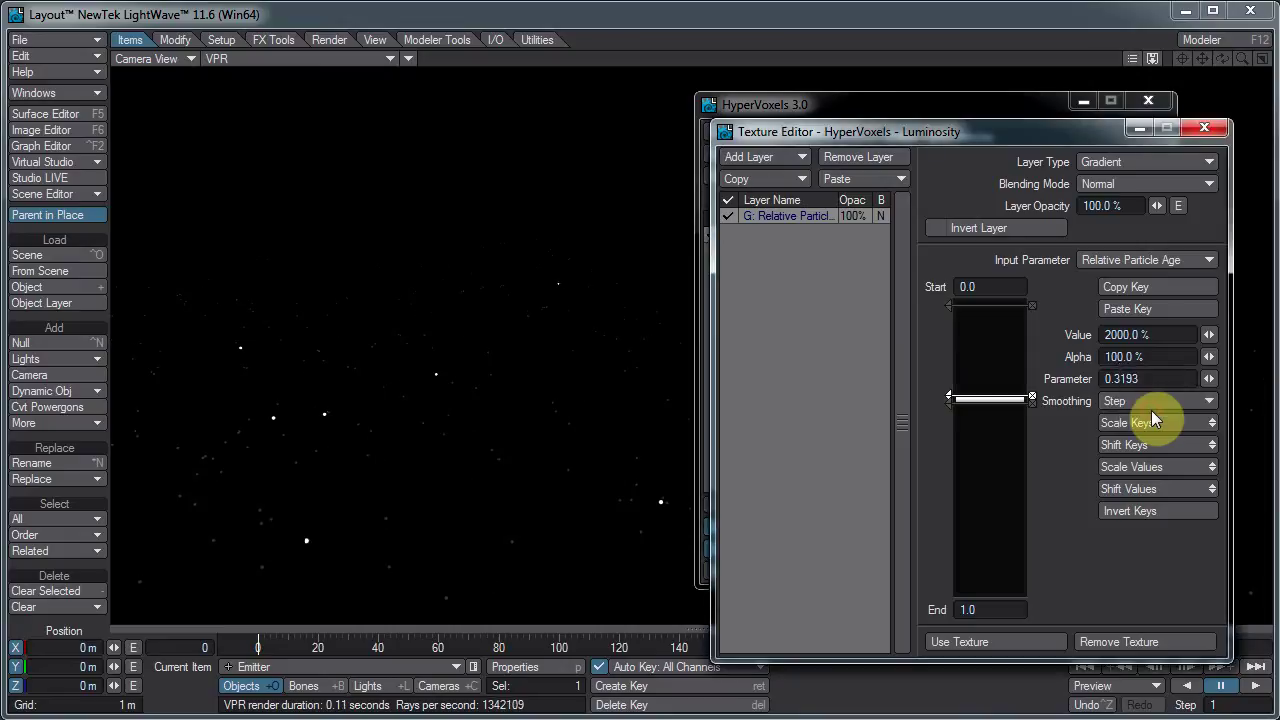
pyautogui.click(971, 305)
pyautogui.moveTo(970, 400); pyautogui.dragTo(970, 398)
pyautogui.click(1122, 403)
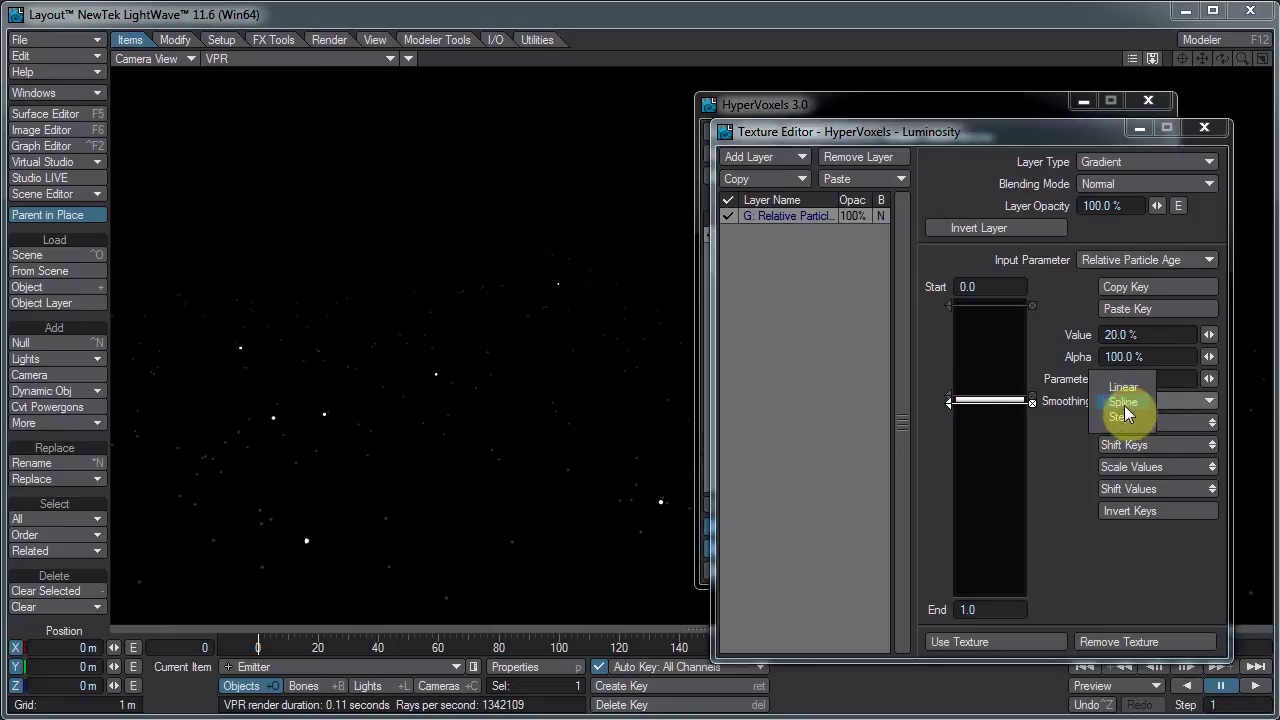
pyautogui.click(1122, 417)
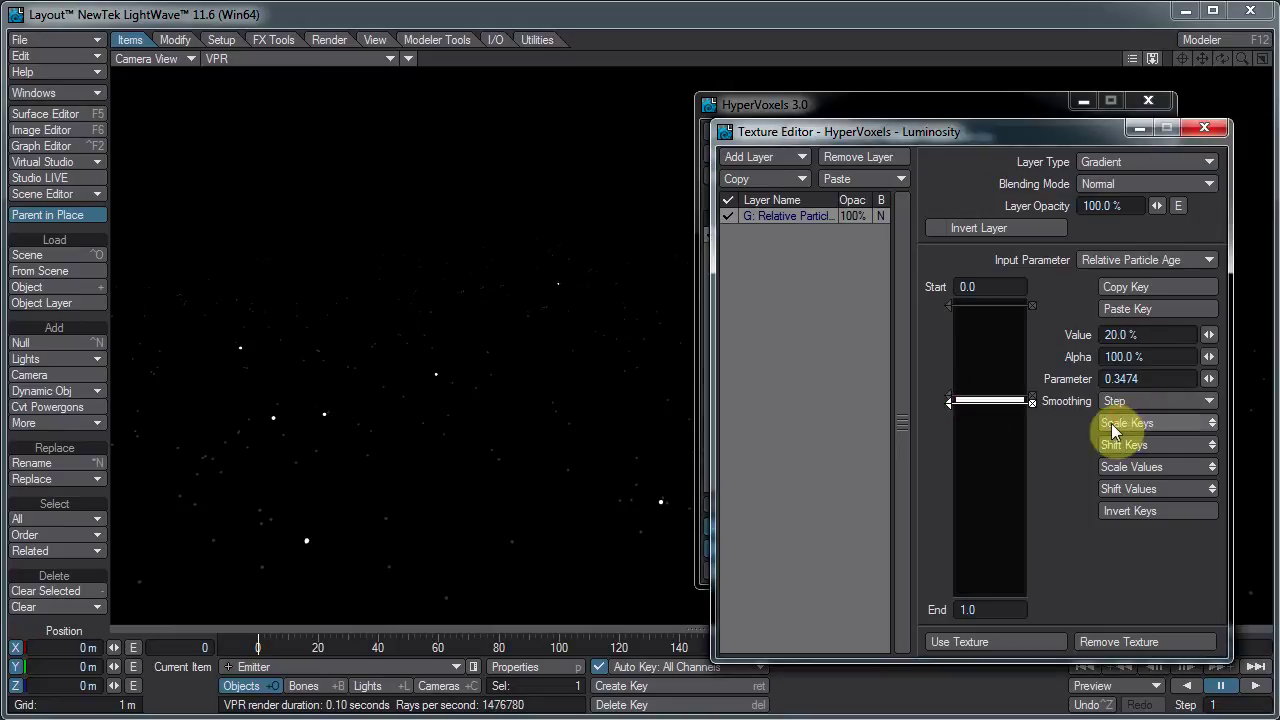
# Add a gradient key at about parameter 0.87 and set its value to 1000%.
pyautogui.moveTo(994, 478); pyautogui.dragTo(995, 551)
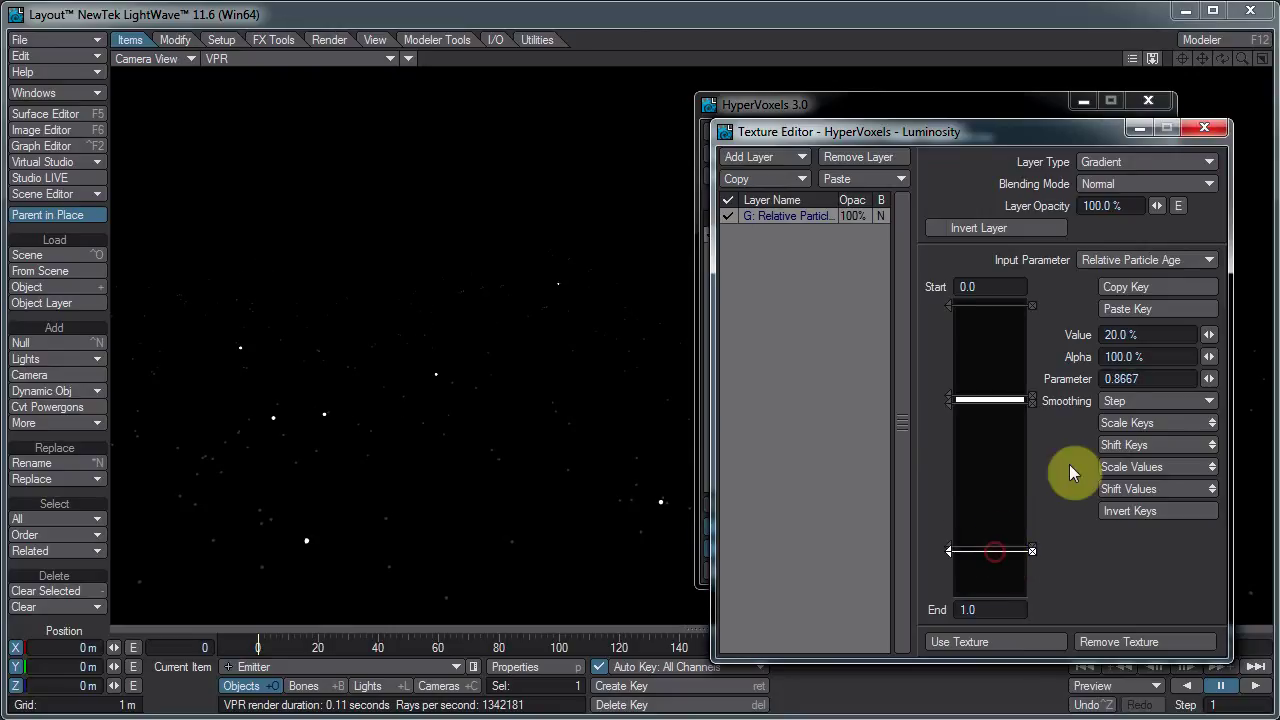
pyautogui.click(1180, 334)
pyautogui.write('1000')
pyautogui.press('Return')
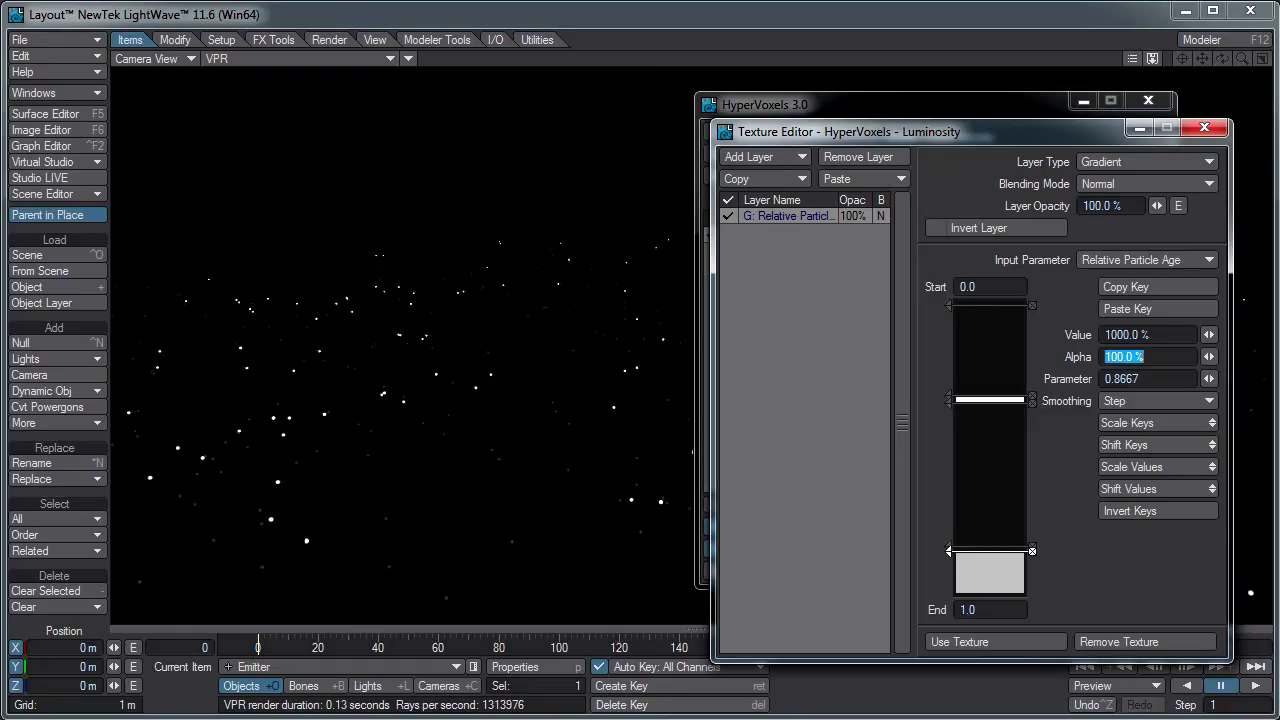
# Play the animation to check the blinking particles, and close the Texture Editor and HyperVoxels windows.
pyautogui.click(1256, 686)
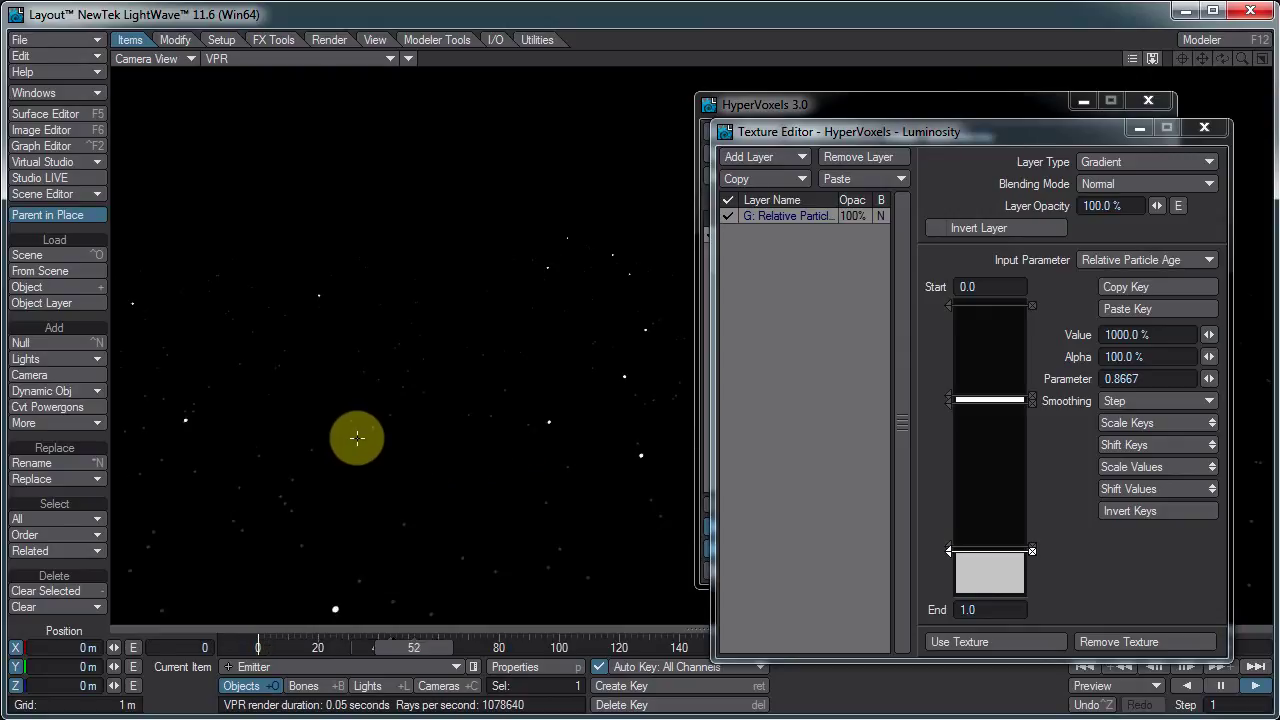
pyautogui.click(1212, 128)
pyautogui.click(1158, 103)
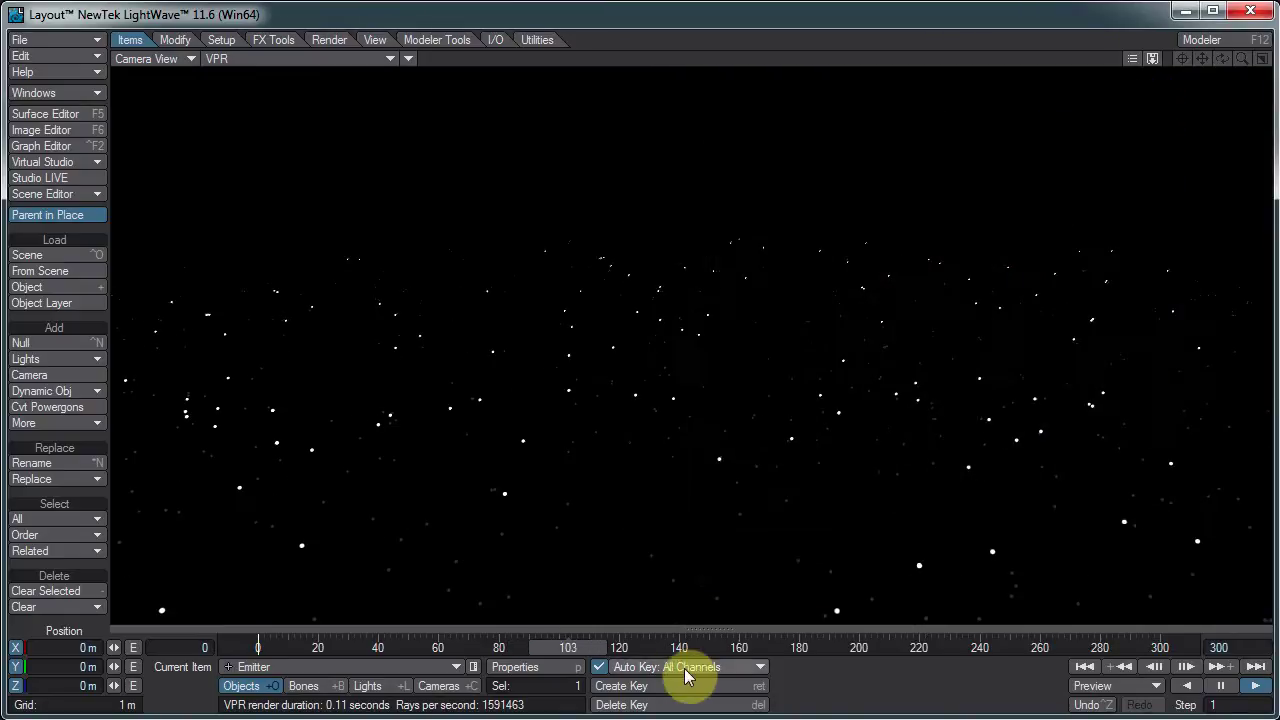
# Open the Emitter's FX Emitter settings and set the particle life time's random variation to 20 frames.
pyautogui.click(532, 667)
pyautogui.doubleClick(893, 467)
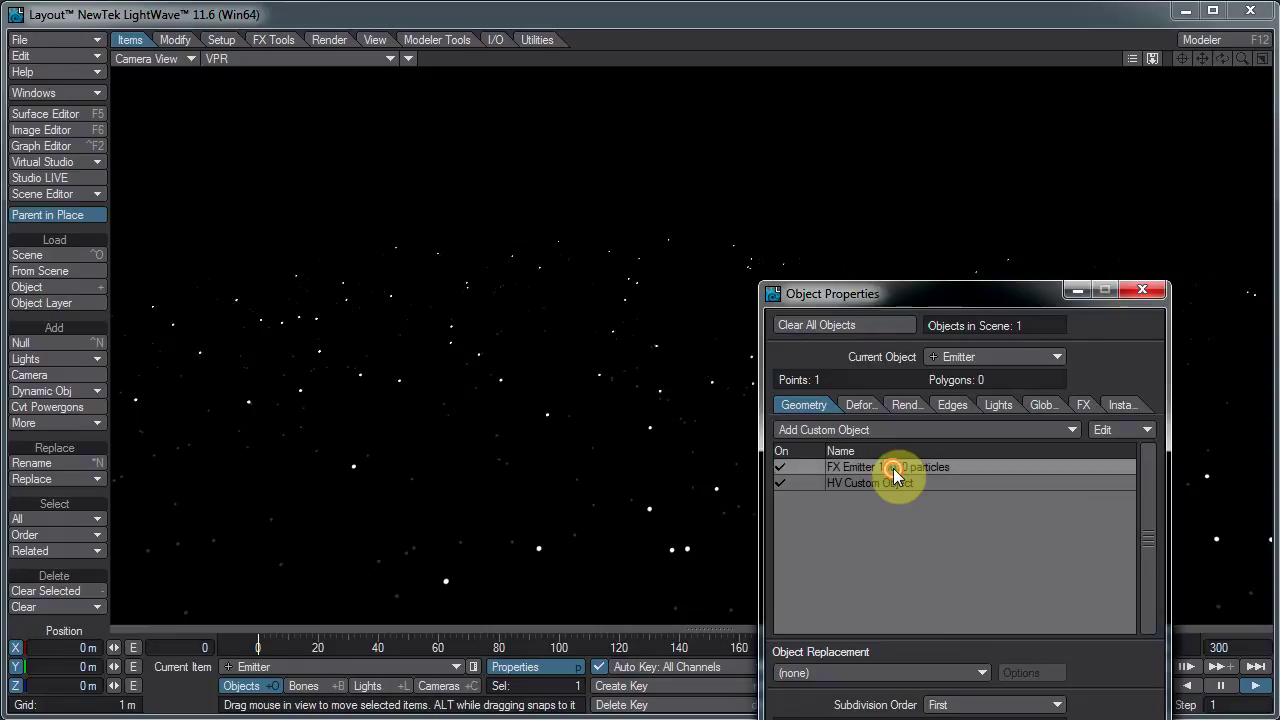
pyautogui.click(960, 128)
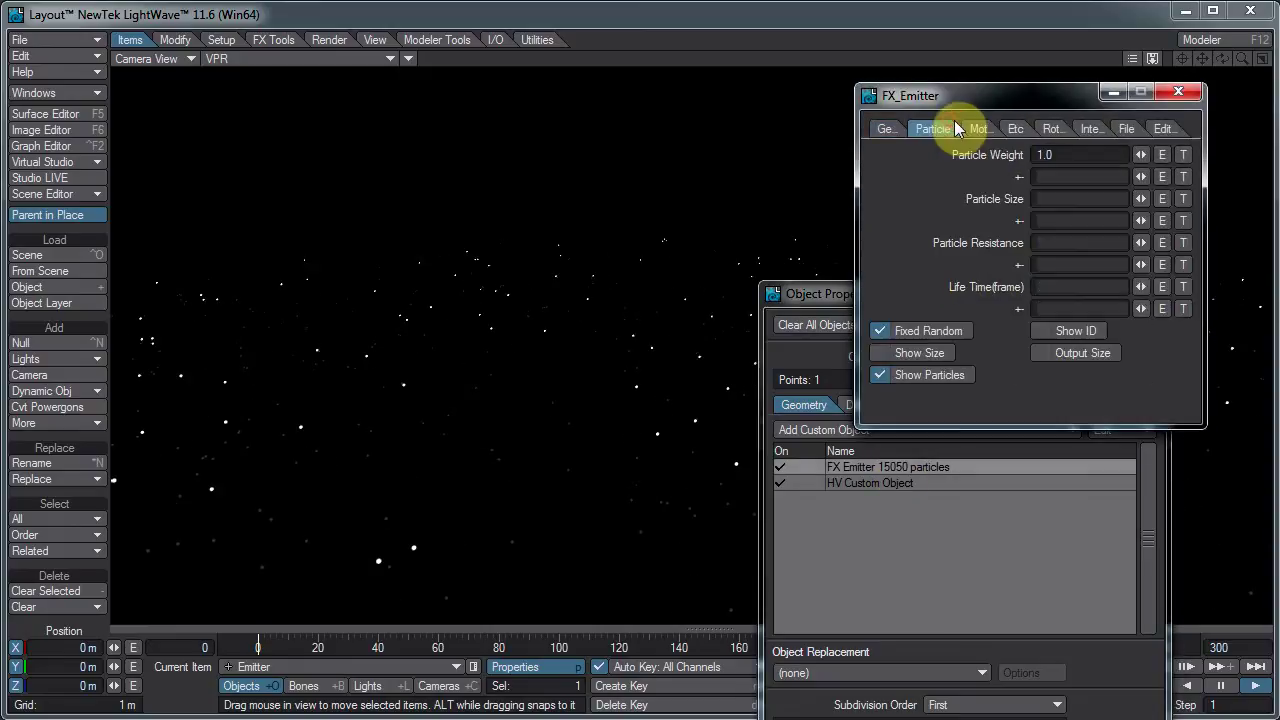
pyautogui.click(1090, 307)
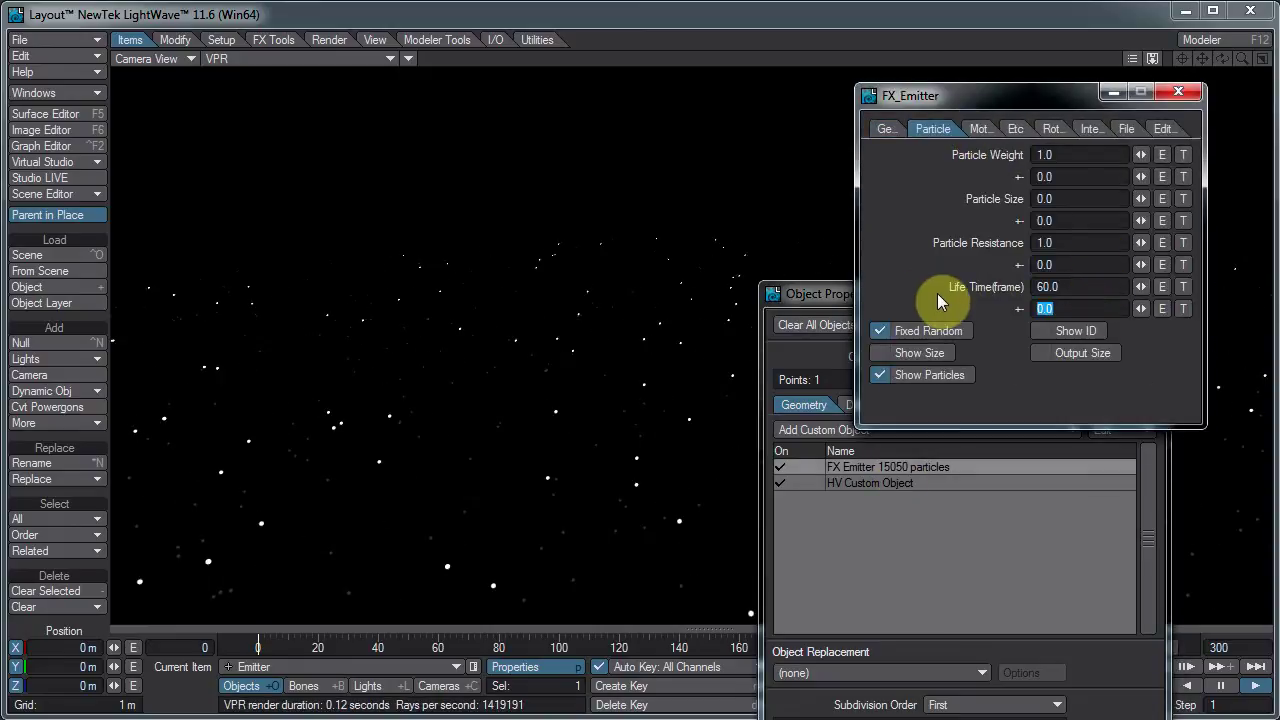
pyautogui.write('3')
pyautogui.press('BackSpace')
pyautogui.write('1')
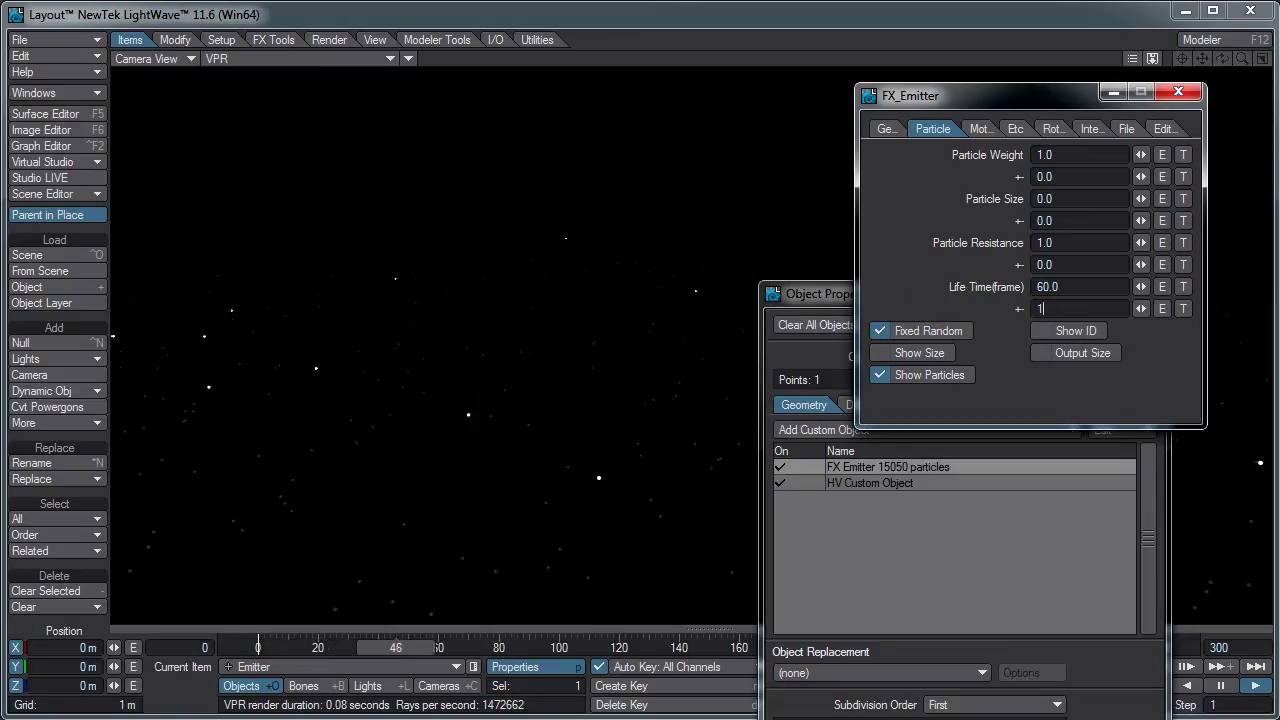
pyautogui.press('BackSpace')
pyautogui.write('20')
pyautogui.press('Return')
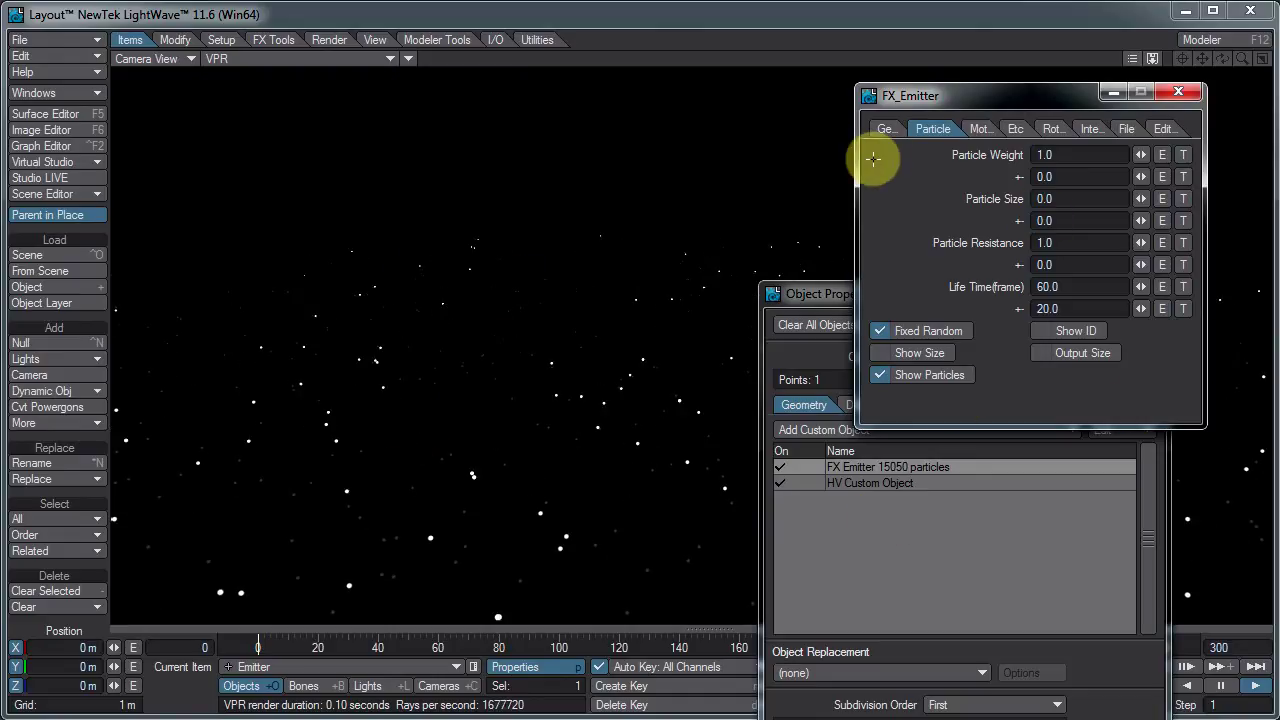
# Set the emitter's particle limit to 50 in the generator settings.
pyautogui.click(892, 128)
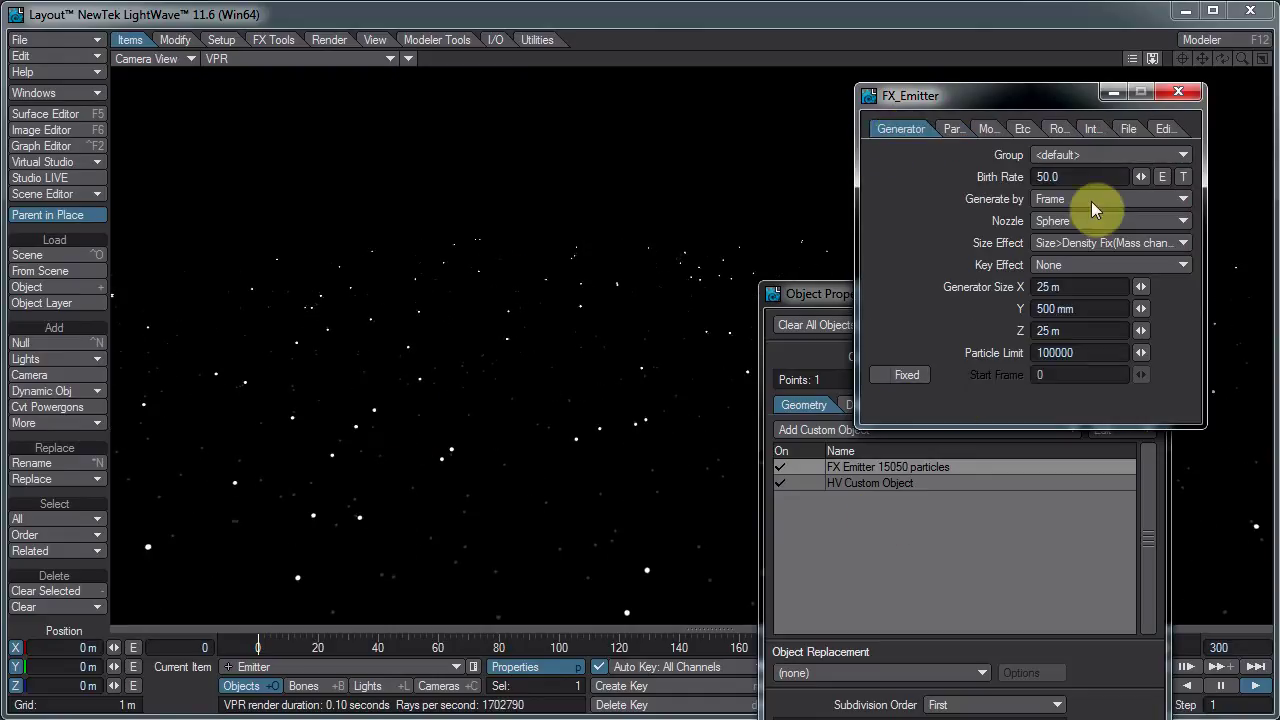
pyautogui.click(1095, 355)
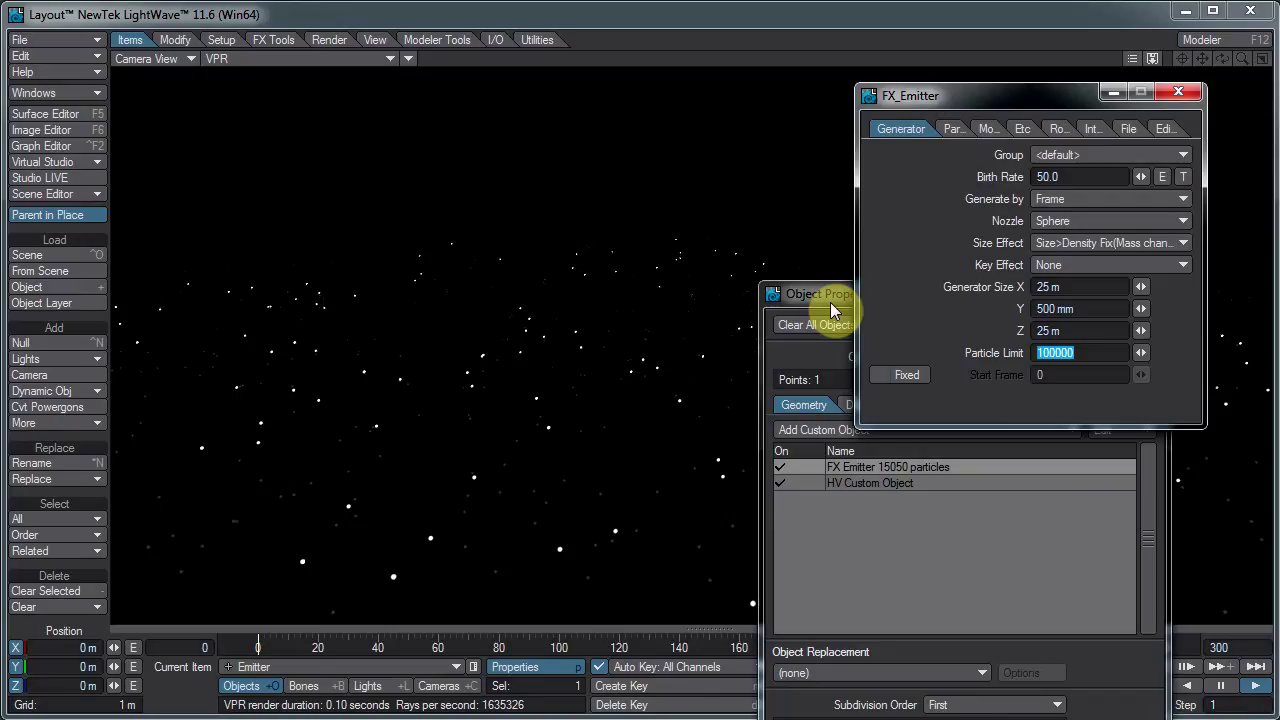
pyautogui.write('50')
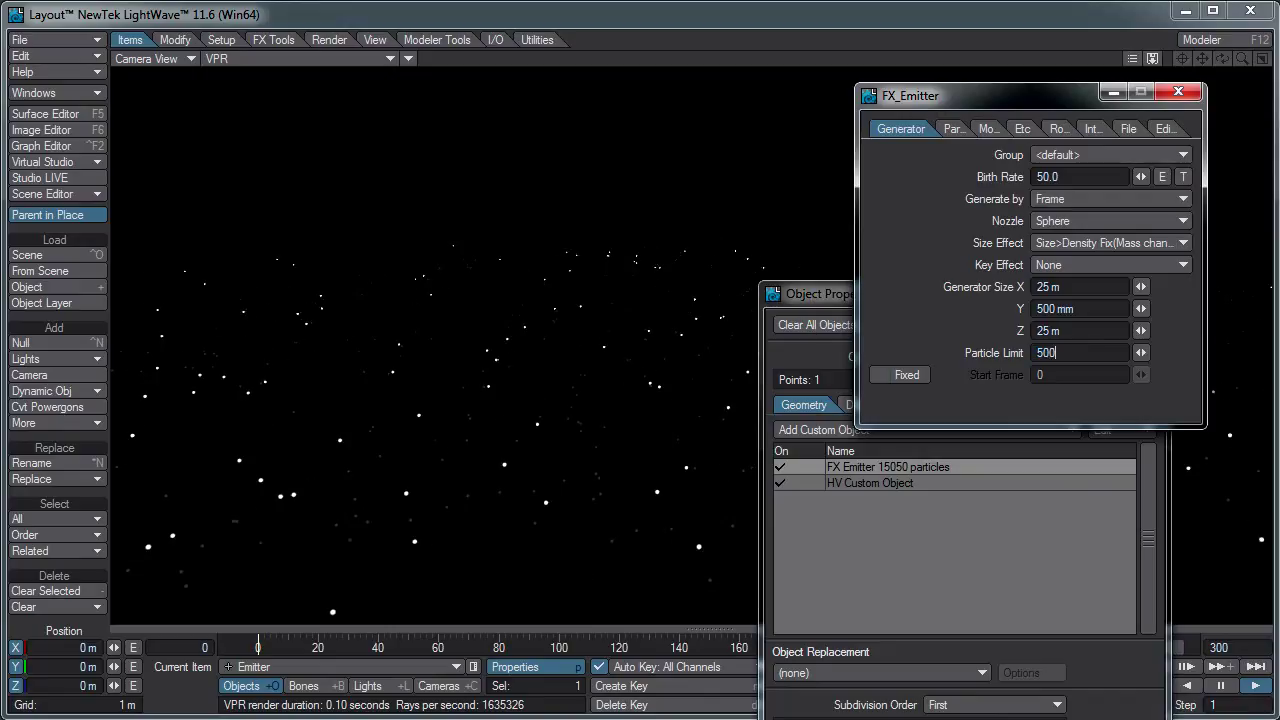
pyautogui.press('Return')
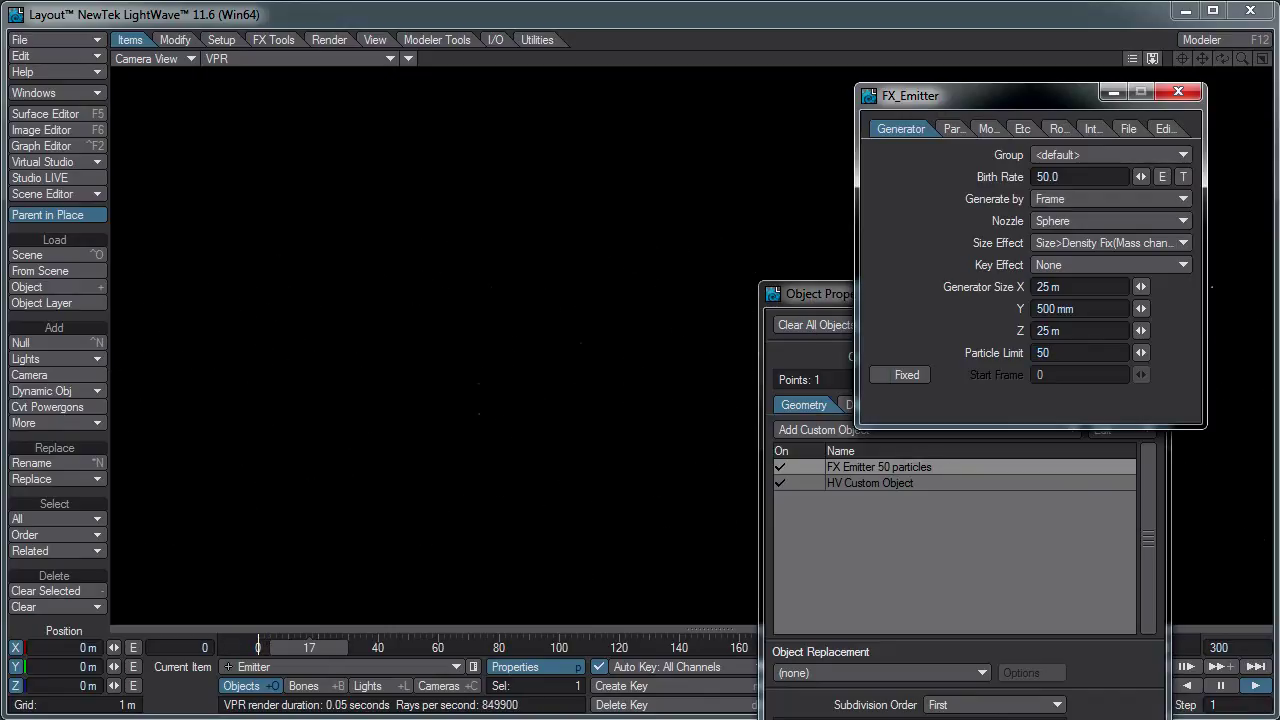
# Move the emitter windows out of the view, replay the animation from frame 0 and stop at frame 40.
pyautogui.moveTo(801, 288); pyautogui.dragTo(992, 295)
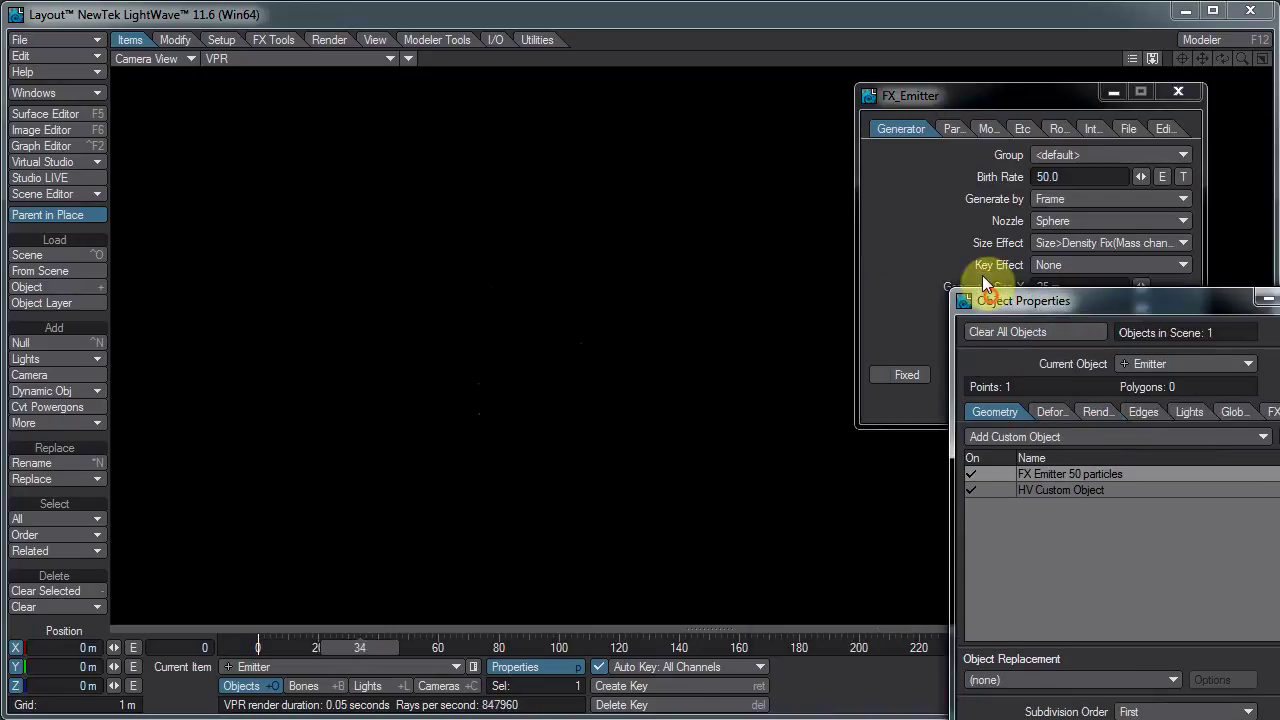
pyautogui.moveTo(991, 108); pyautogui.dragTo(1249, 109)
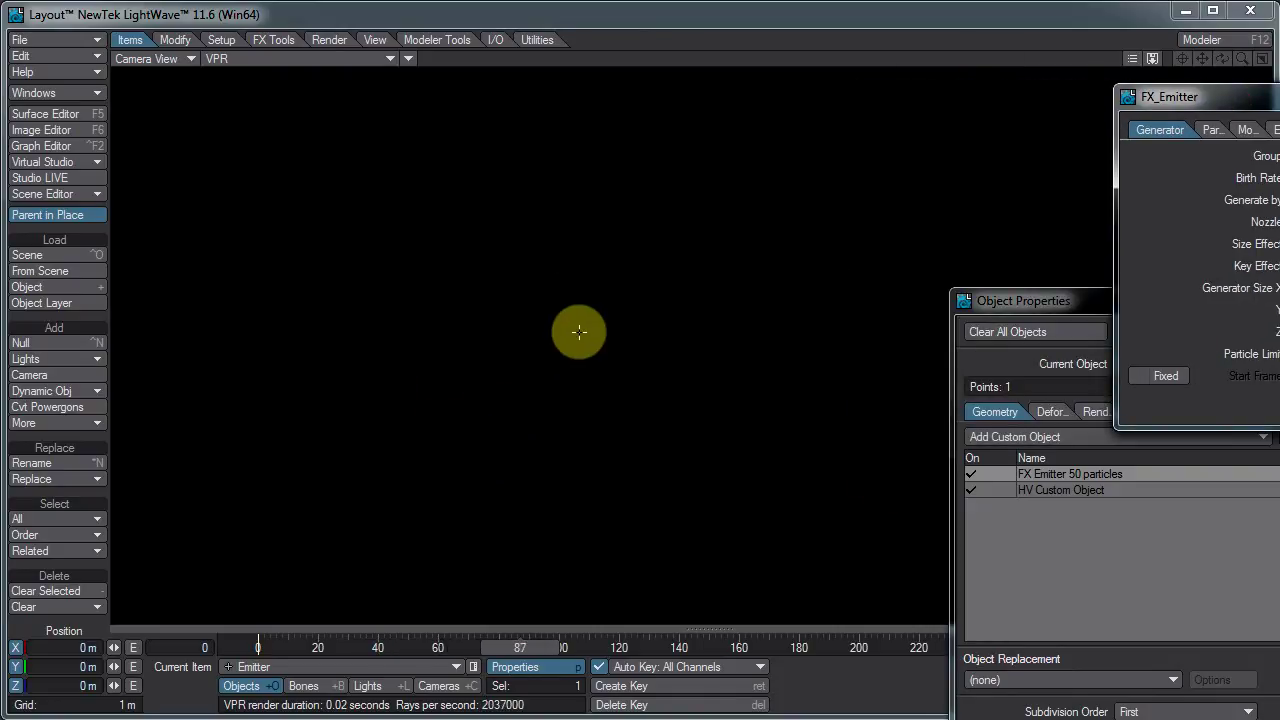
pyautogui.click(258, 647)
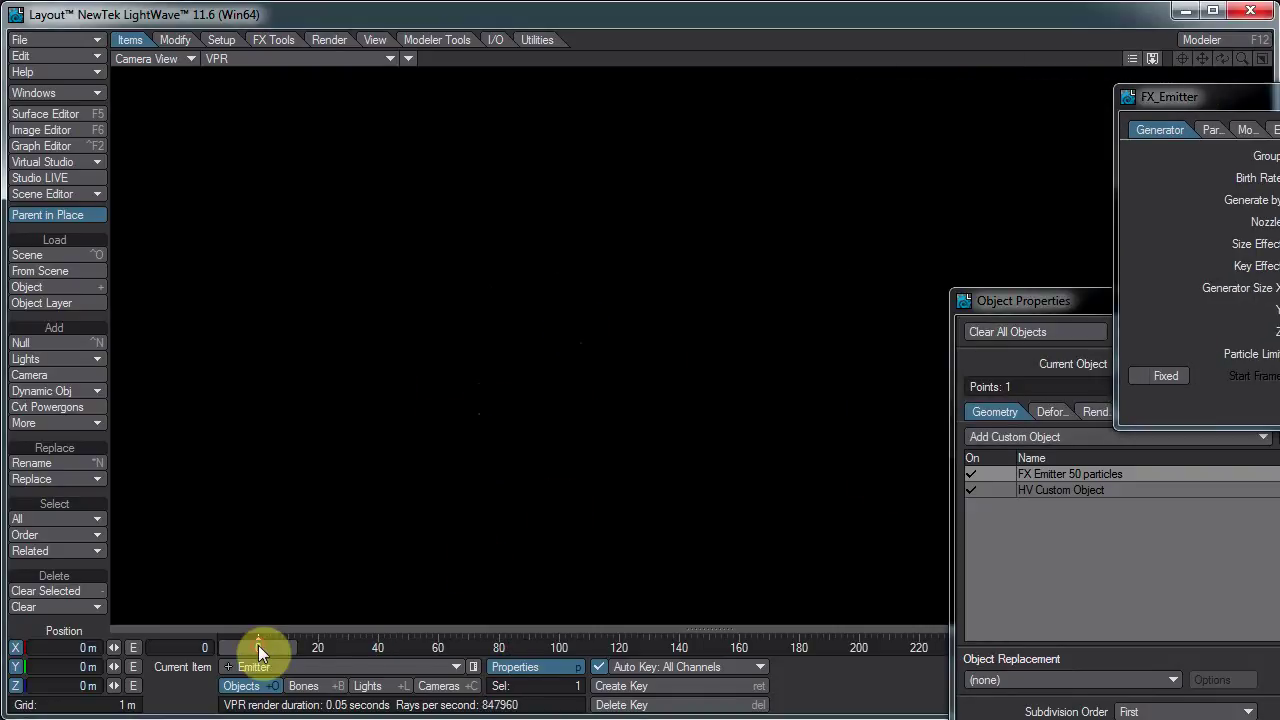
pyautogui.moveTo(1011, 303); pyautogui.dragTo(1279, 392)
pyautogui.click(1255, 685)
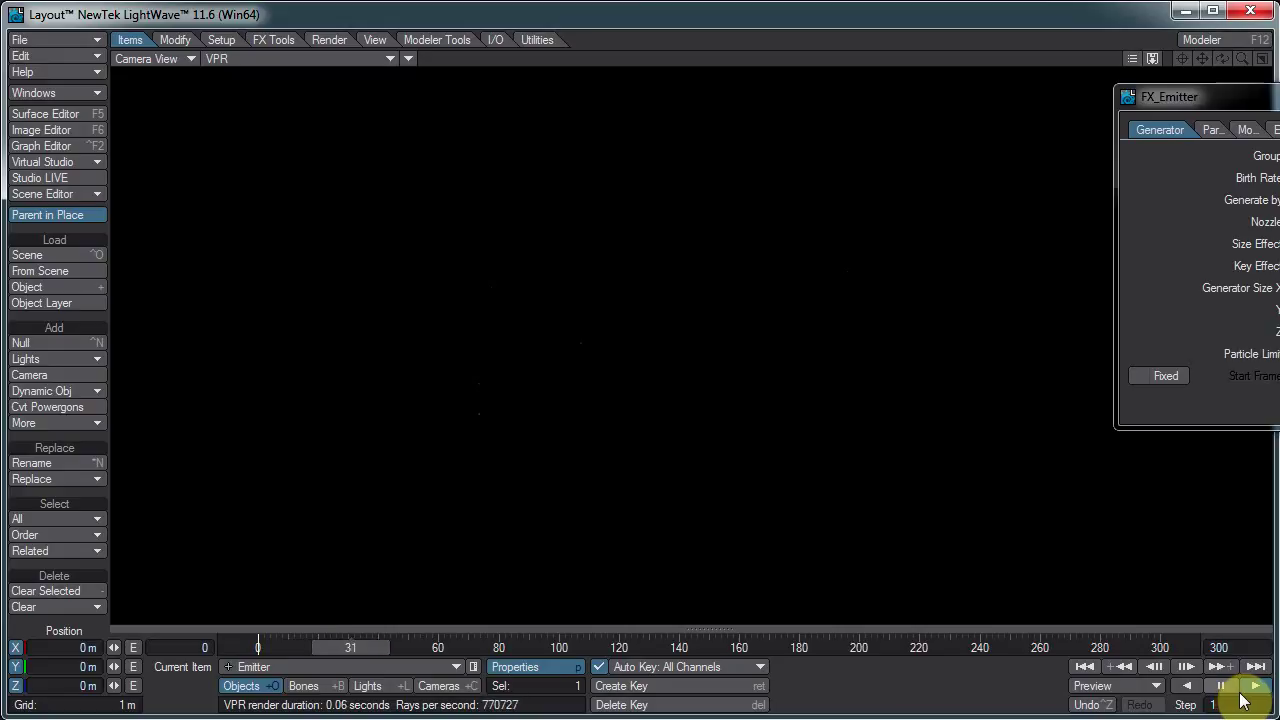
# Bring the FX Emitter window back into view and set the particle life time's random variation to 0.
pyautogui.click(1223, 96)
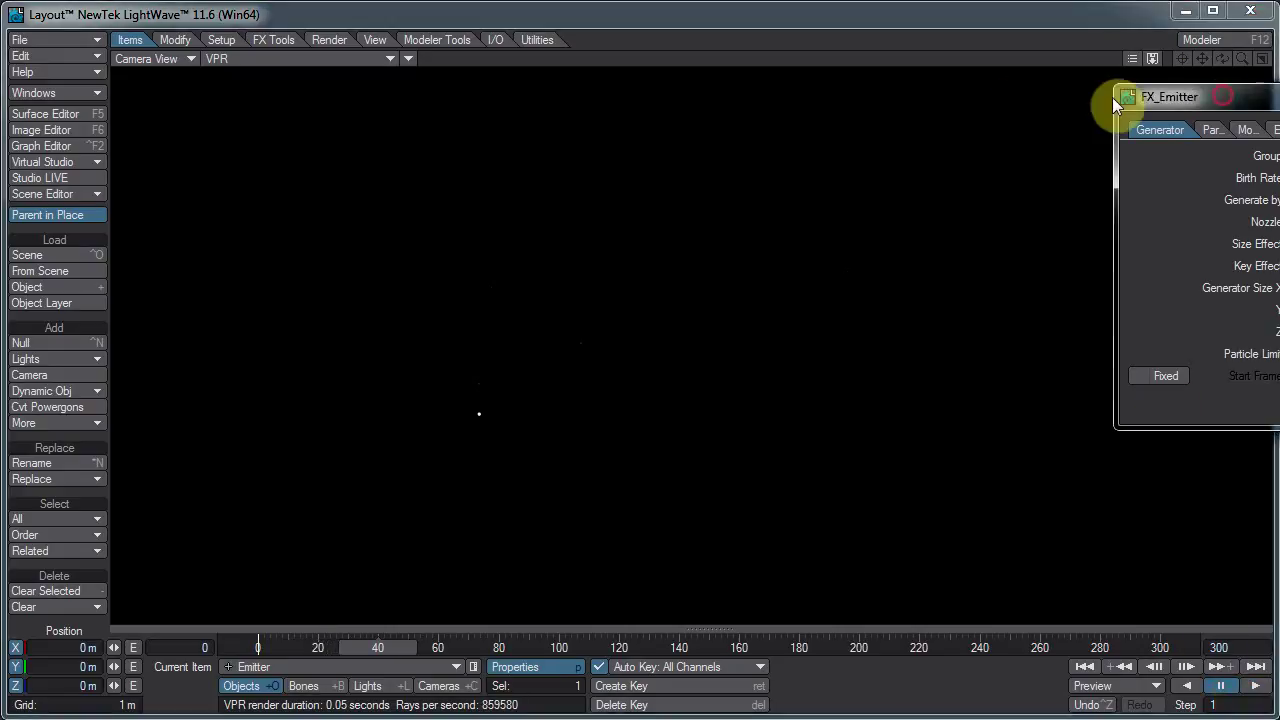
pyautogui.moveTo(1116, 102); pyautogui.dragTo(906, 104)
pyautogui.click(1003, 132)
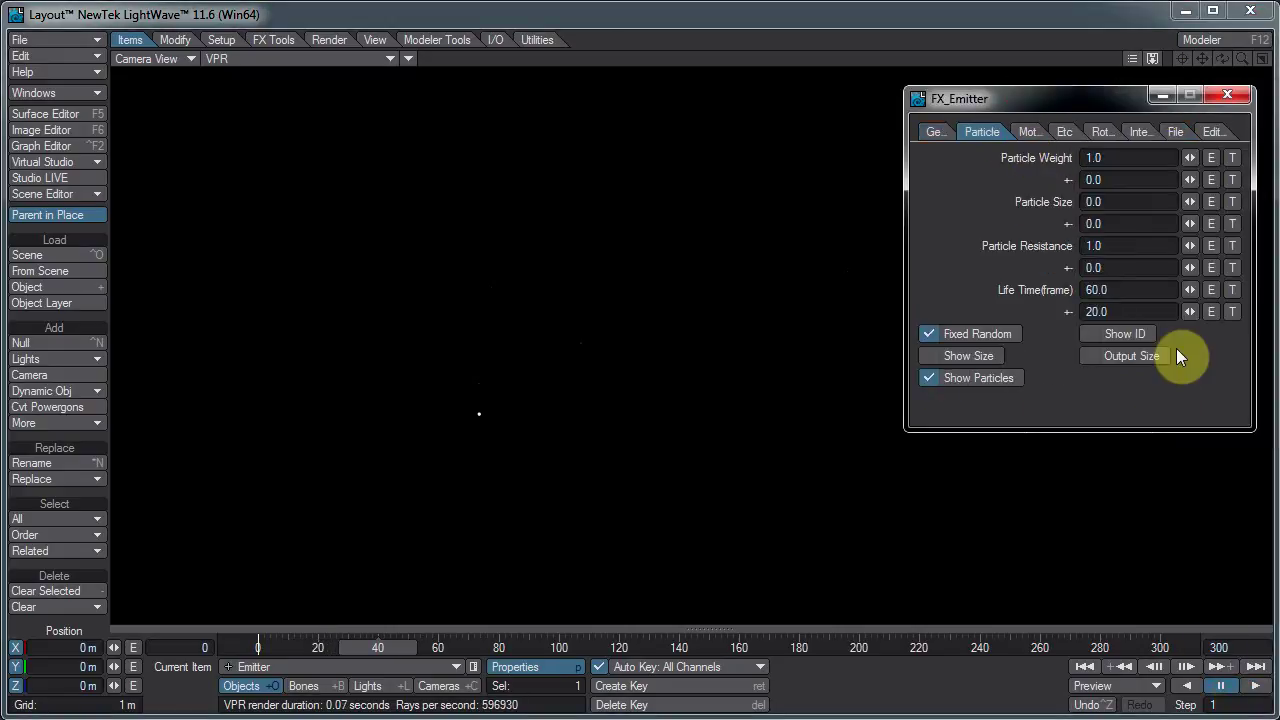
pyautogui.click(1137, 316)
pyautogui.write('0')
pyautogui.press('Return')
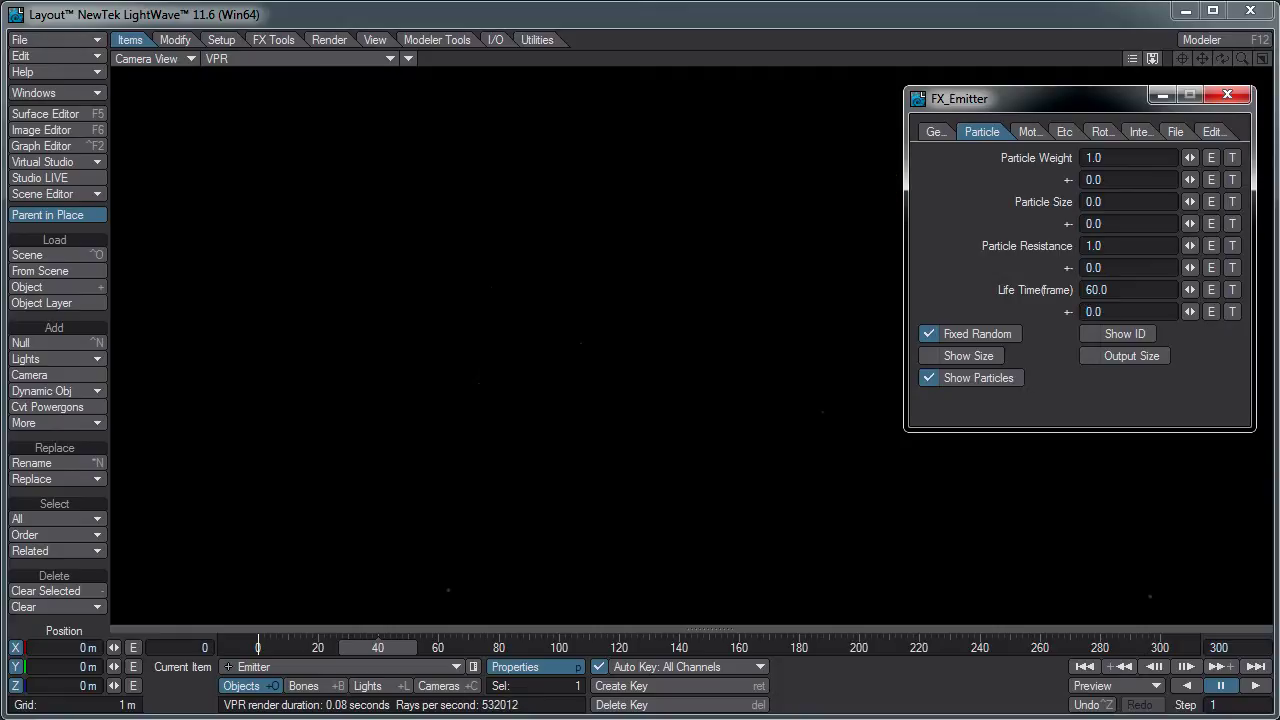
# Close the FX Emitter window, play the animation to check the particles' blinking, and pause it.
pyautogui.click(1226, 96)
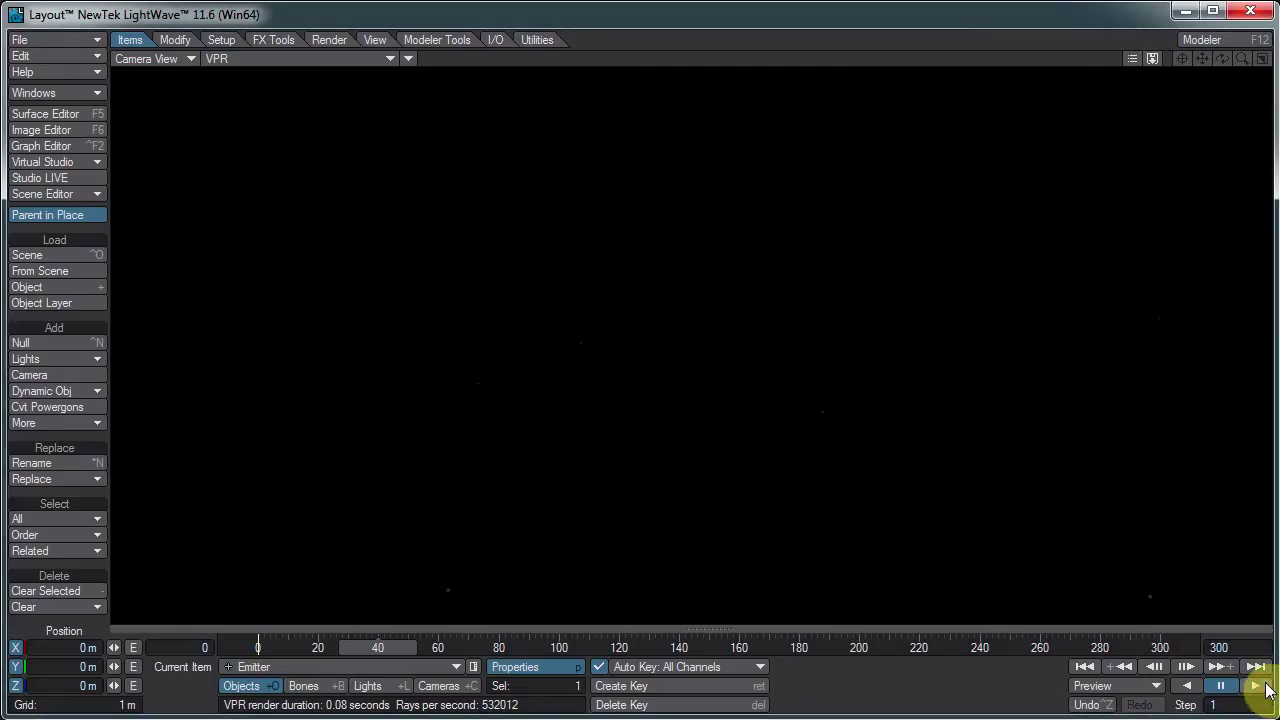
pyautogui.click(1255, 686)
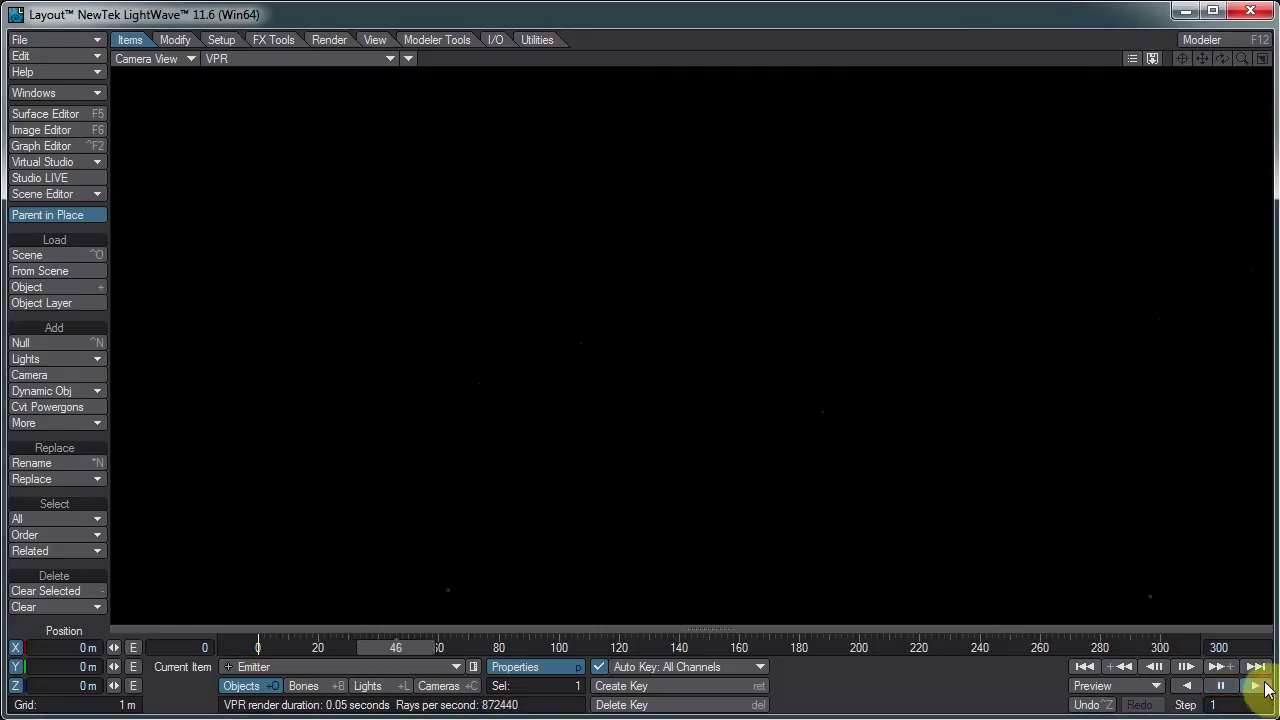
pyautogui.click(1212, 688)
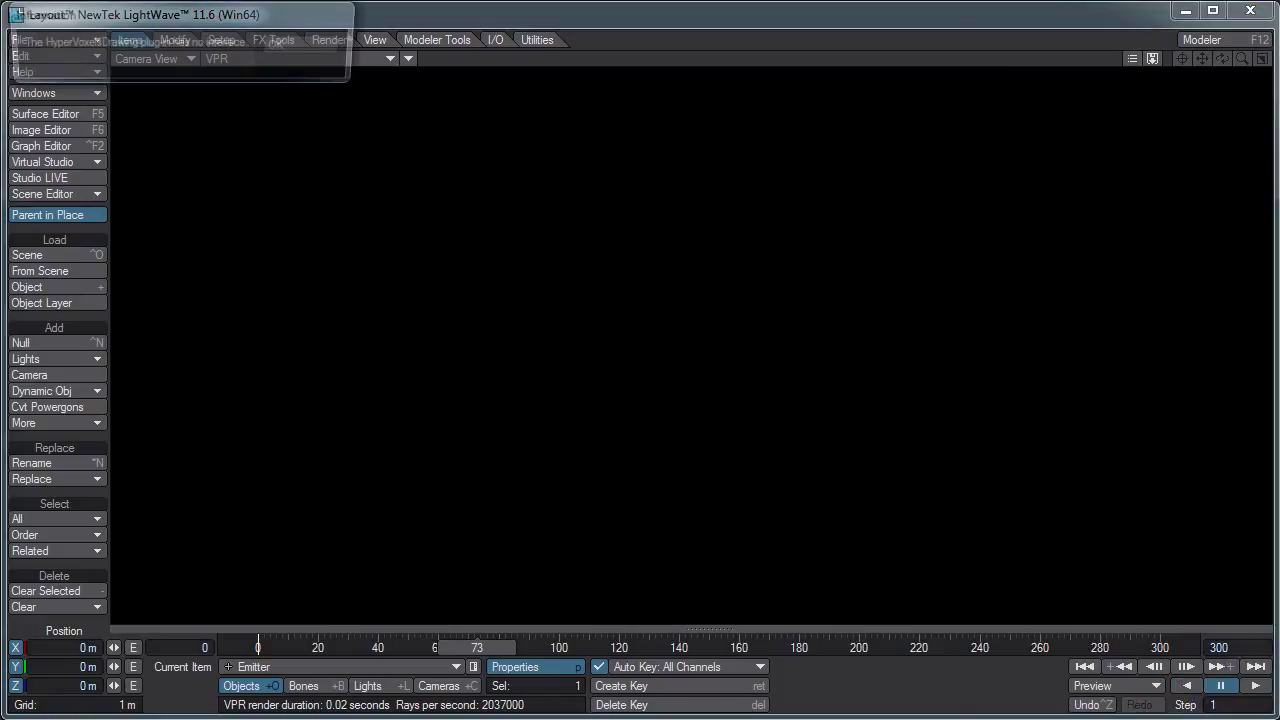
# Dismiss the plug-in message, set the emitter's particle limit to 600 in the generator settings, and scrub the timeline to check it.
pyautogui.click(281, 44)
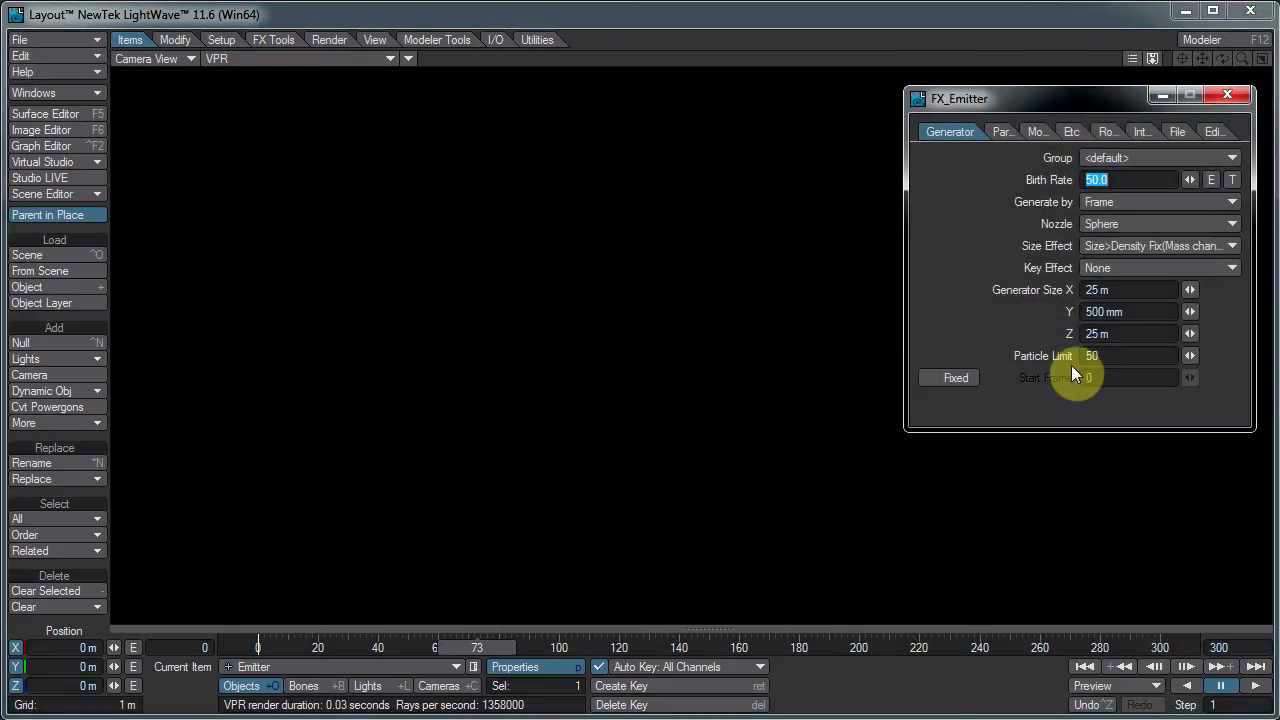
pyautogui.click(1112, 355)
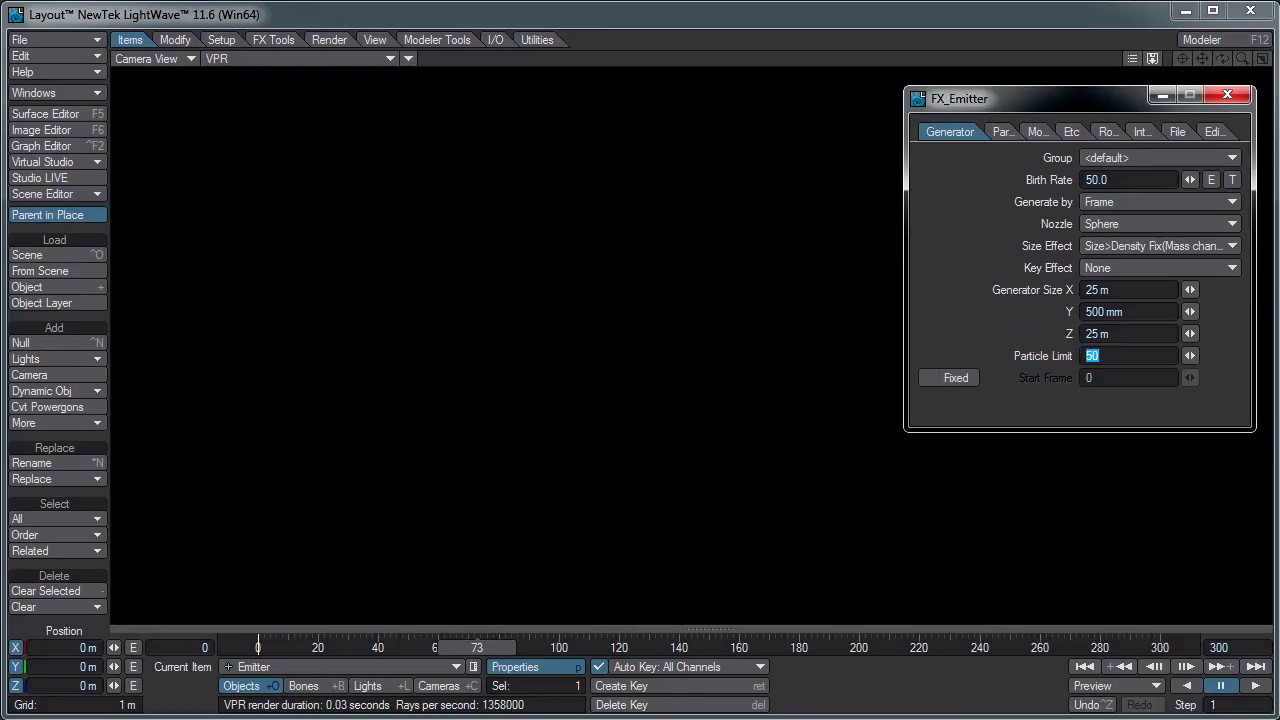
pyautogui.write('600')
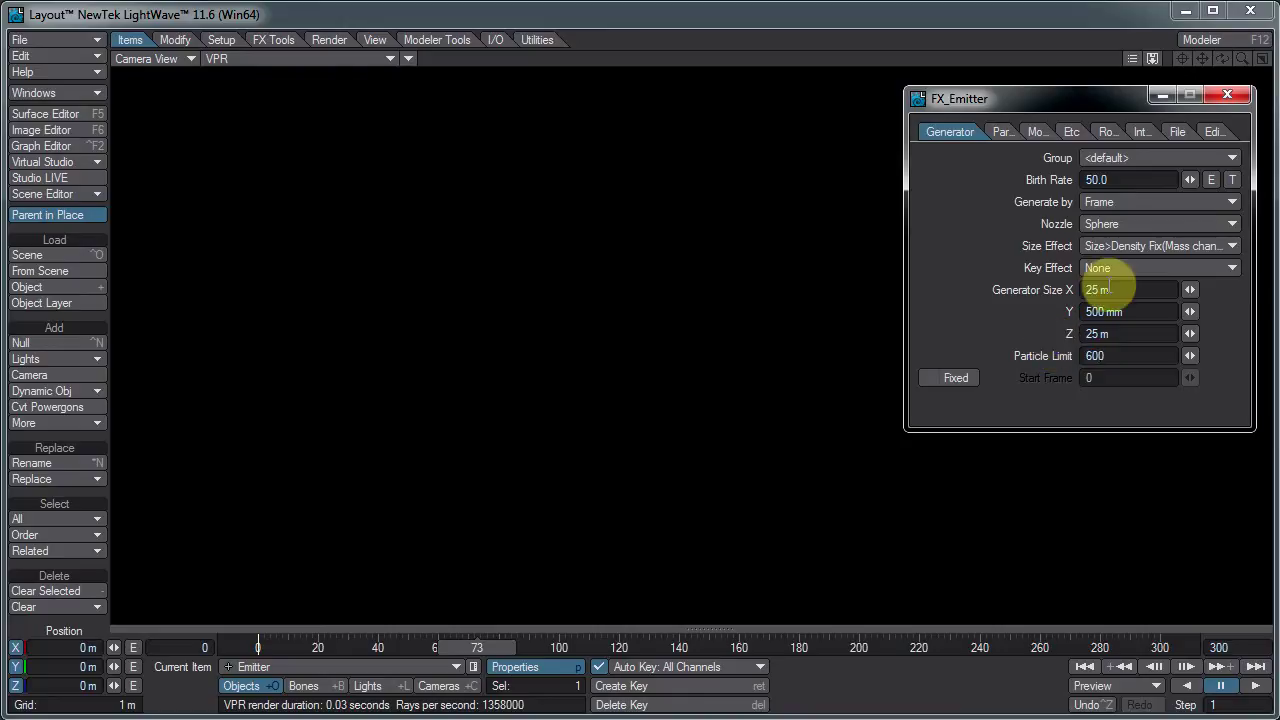
pyautogui.click(444, 645)
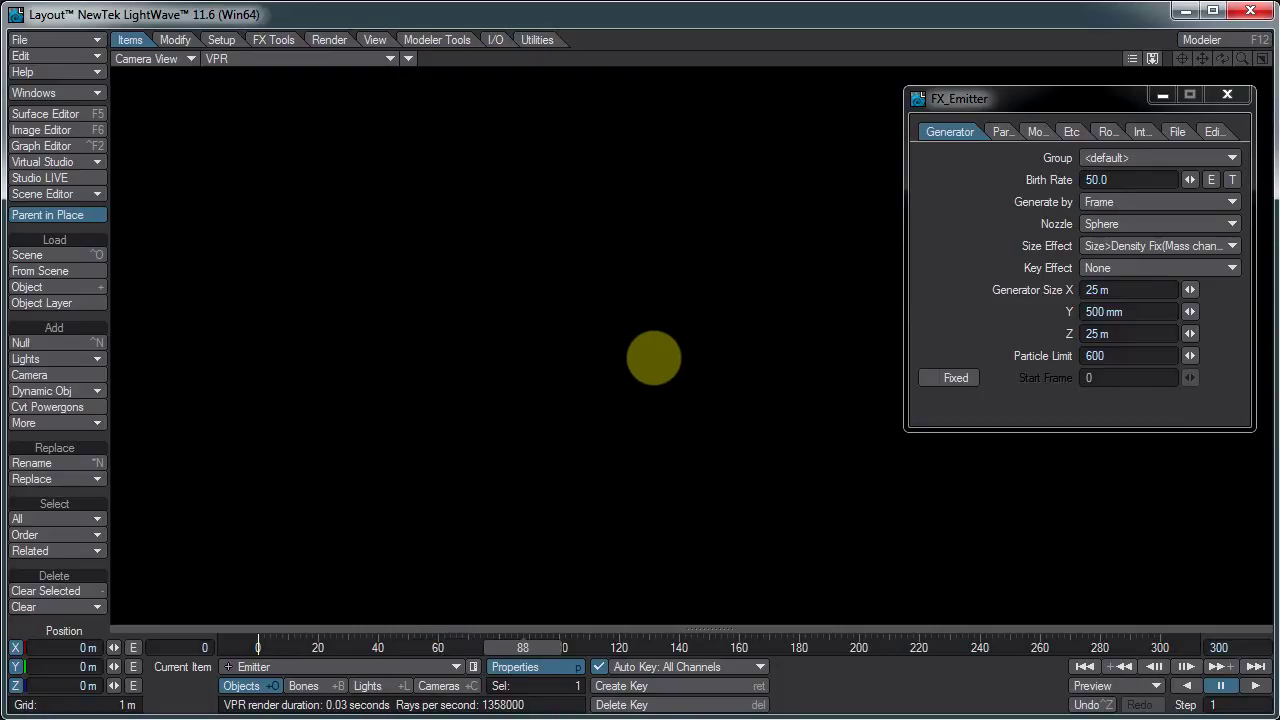
pyautogui.click(632, 341)
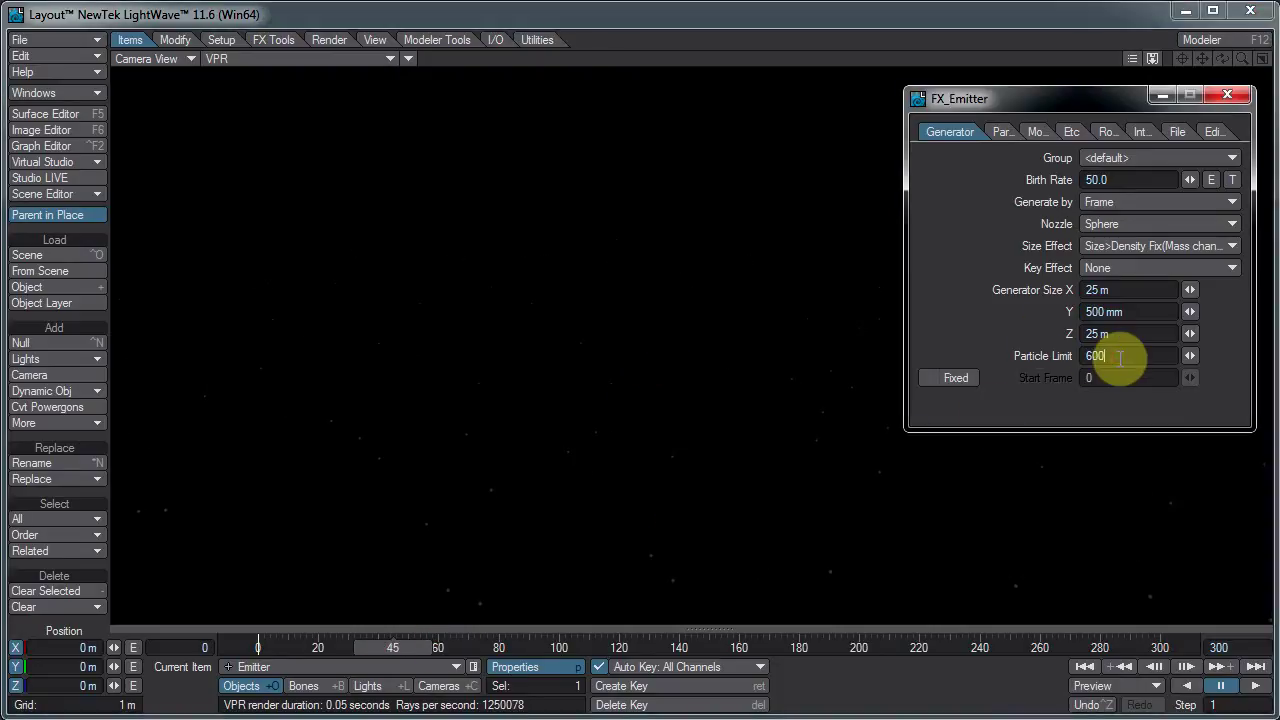
# Raise the emitter's particle limit to 60000 and move the timeline to frame 87.
pyautogui.write('00')
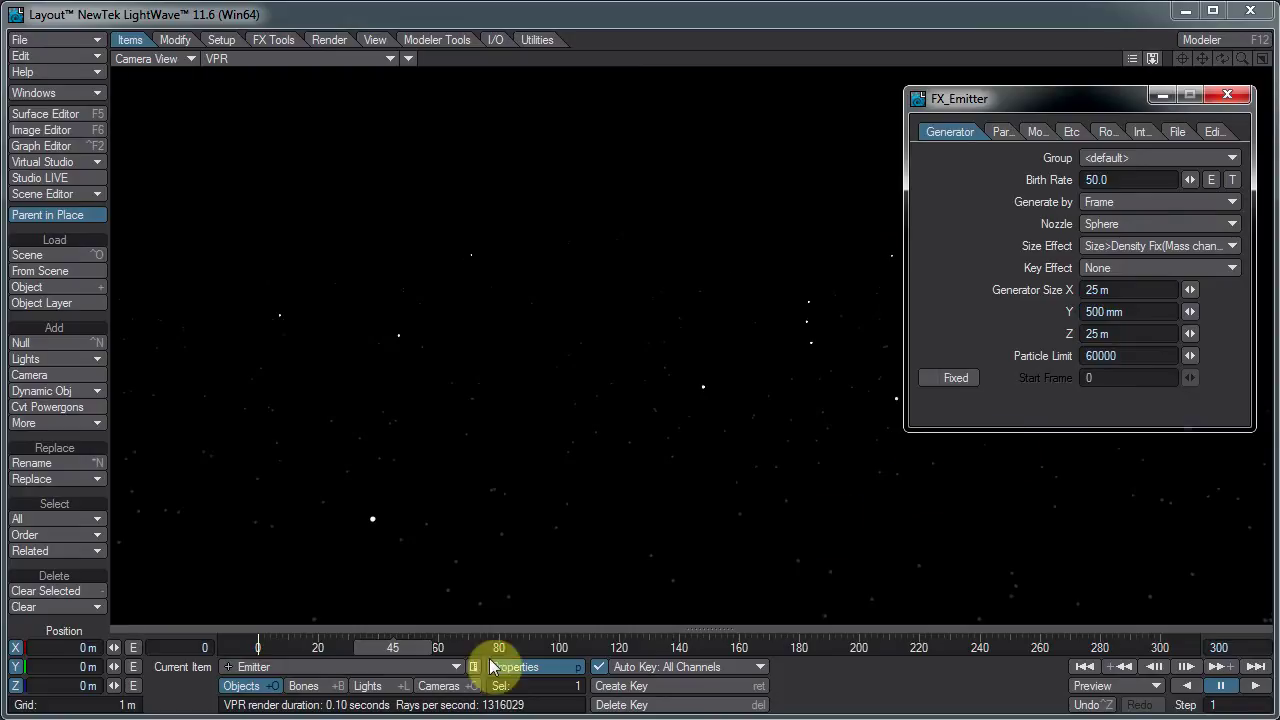
pyautogui.click(417, 645)
pyautogui.click(632, 341)
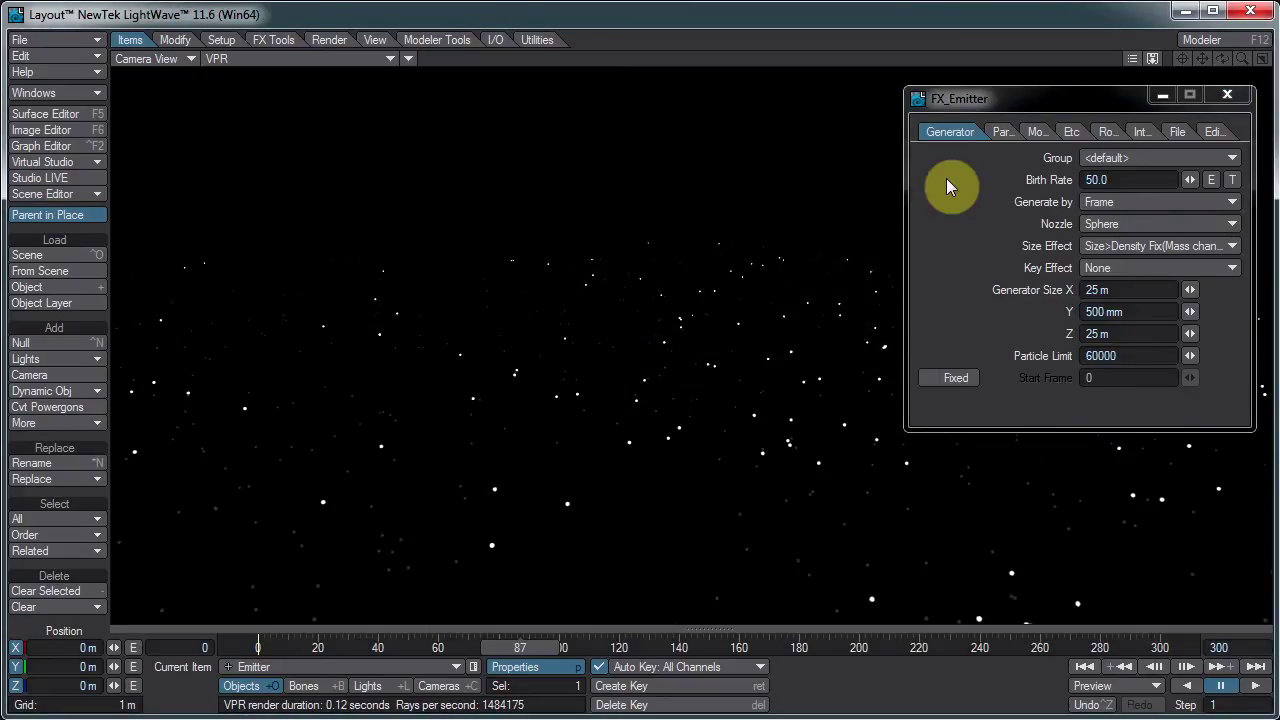
# Set the particle life time's random variation to 20 frames, scrub the timeline, and play the animation.
pyautogui.click(1002, 131)
pyautogui.click(1120, 310)
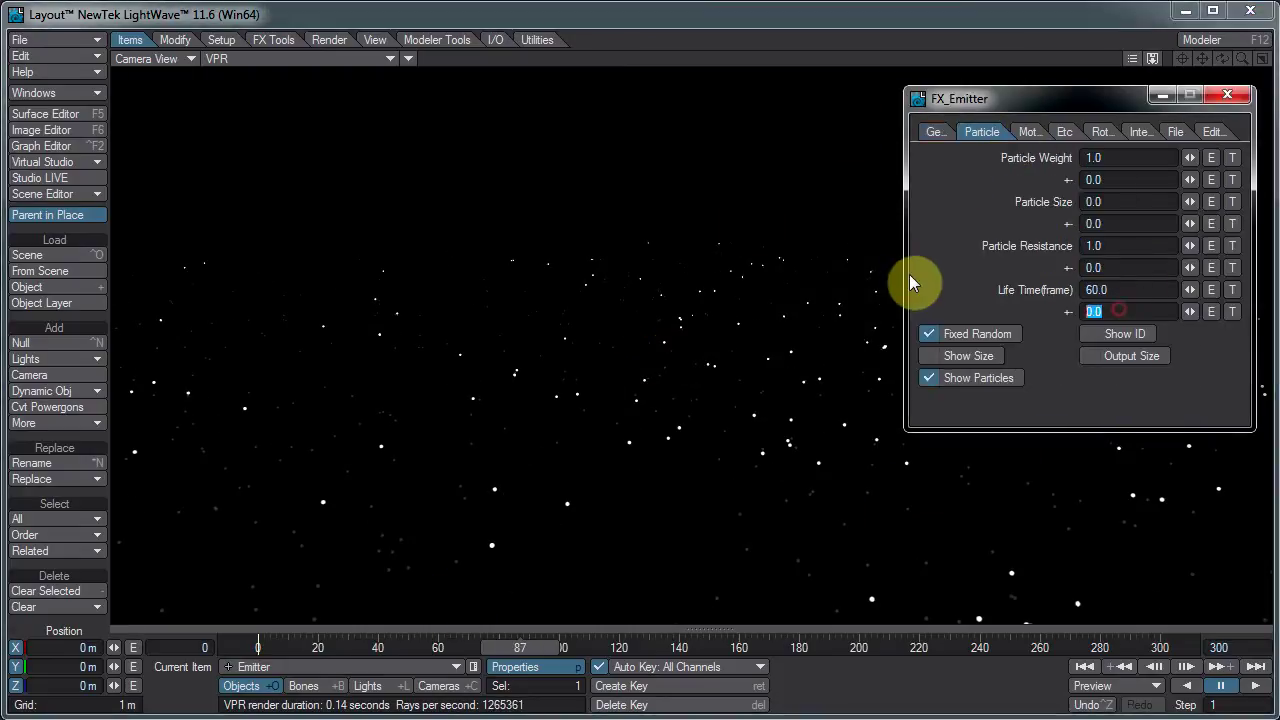
pyautogui.write('20')
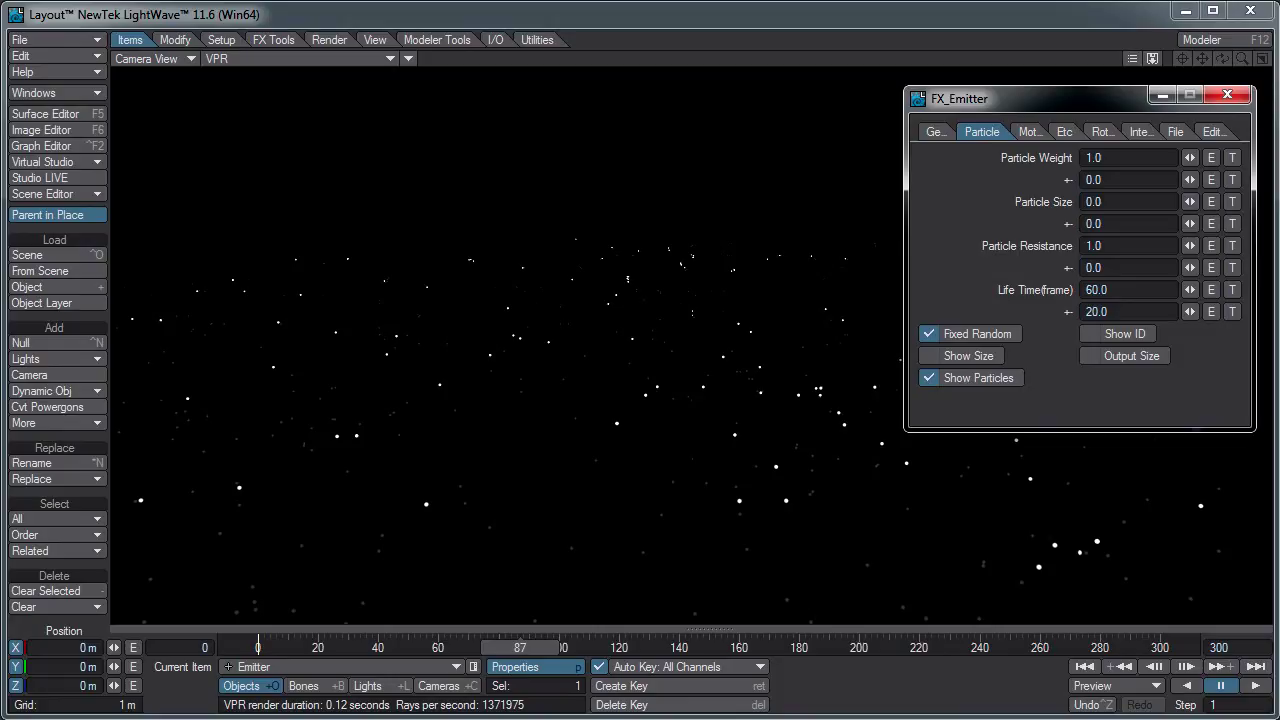
pyautogui.click(648, 356)
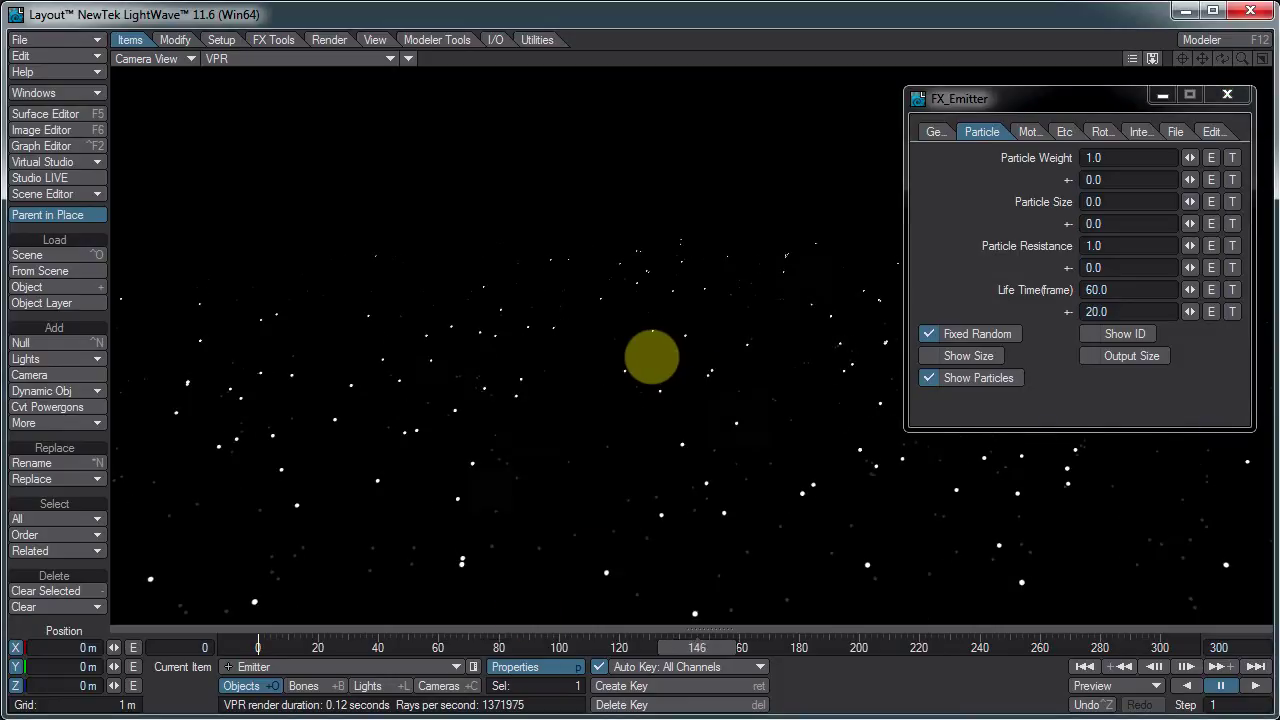
pyautogui.click(633, 341)
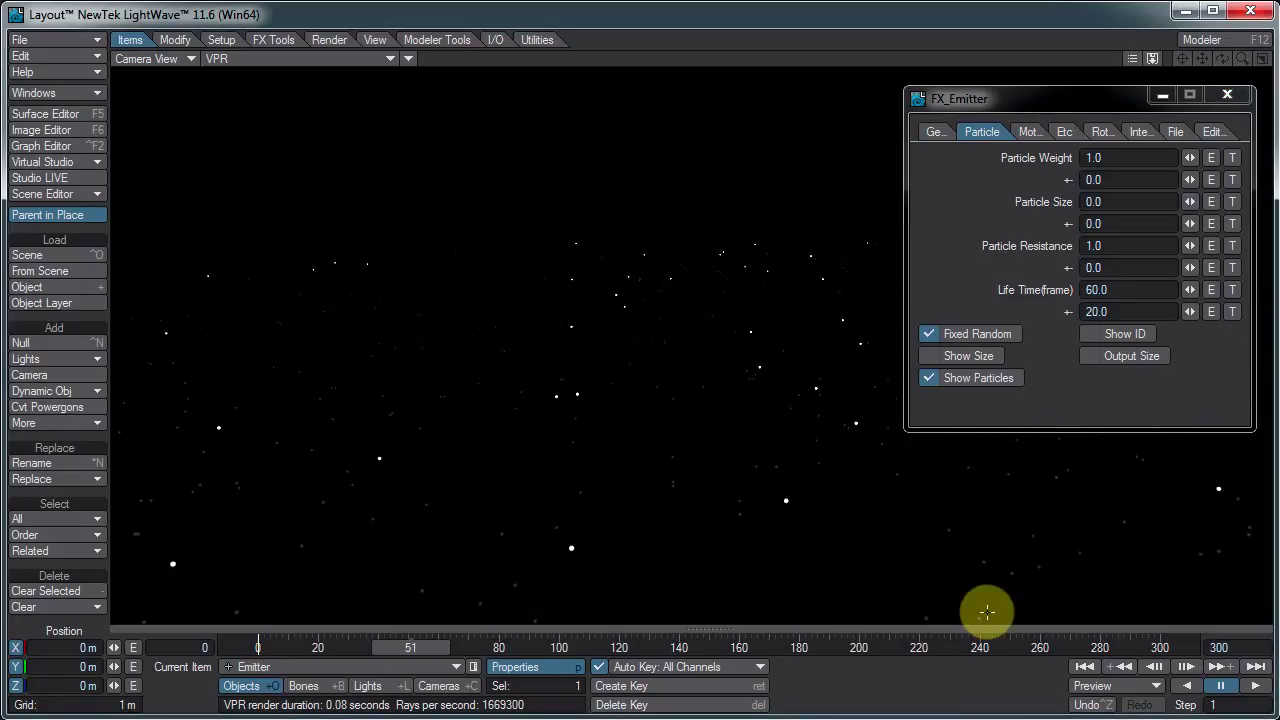
pyautogui.click(1255, 685)
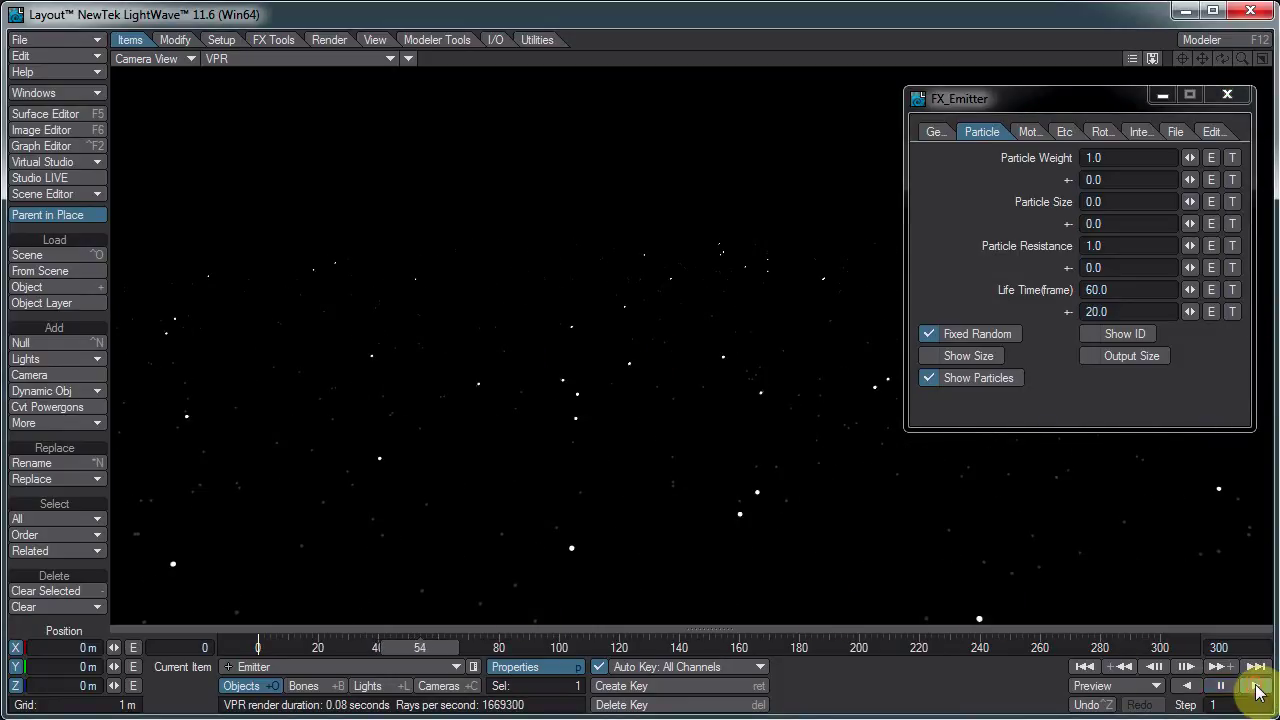
# Try to open the HV Custom Object's settings from the Emitter's object properties.
pyautogui.click(936, 132)
pyautogui.press('p')
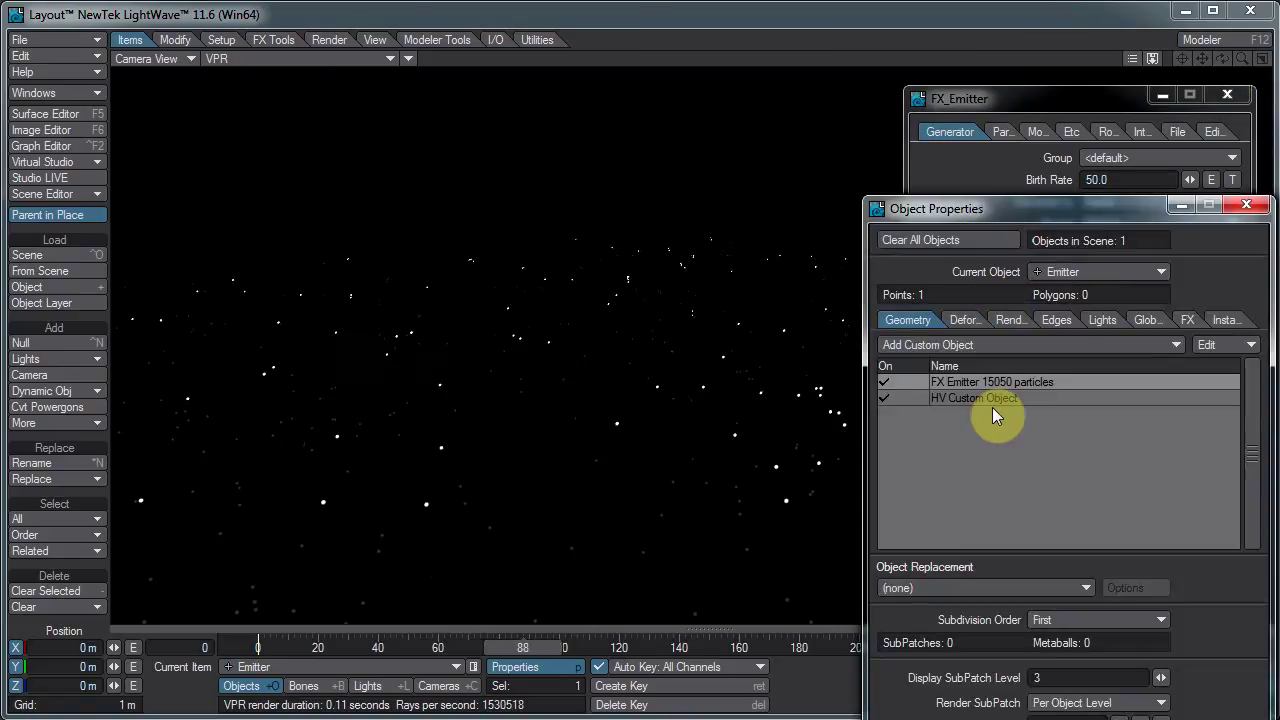
pyautogui.doubleClick(1010, 397)
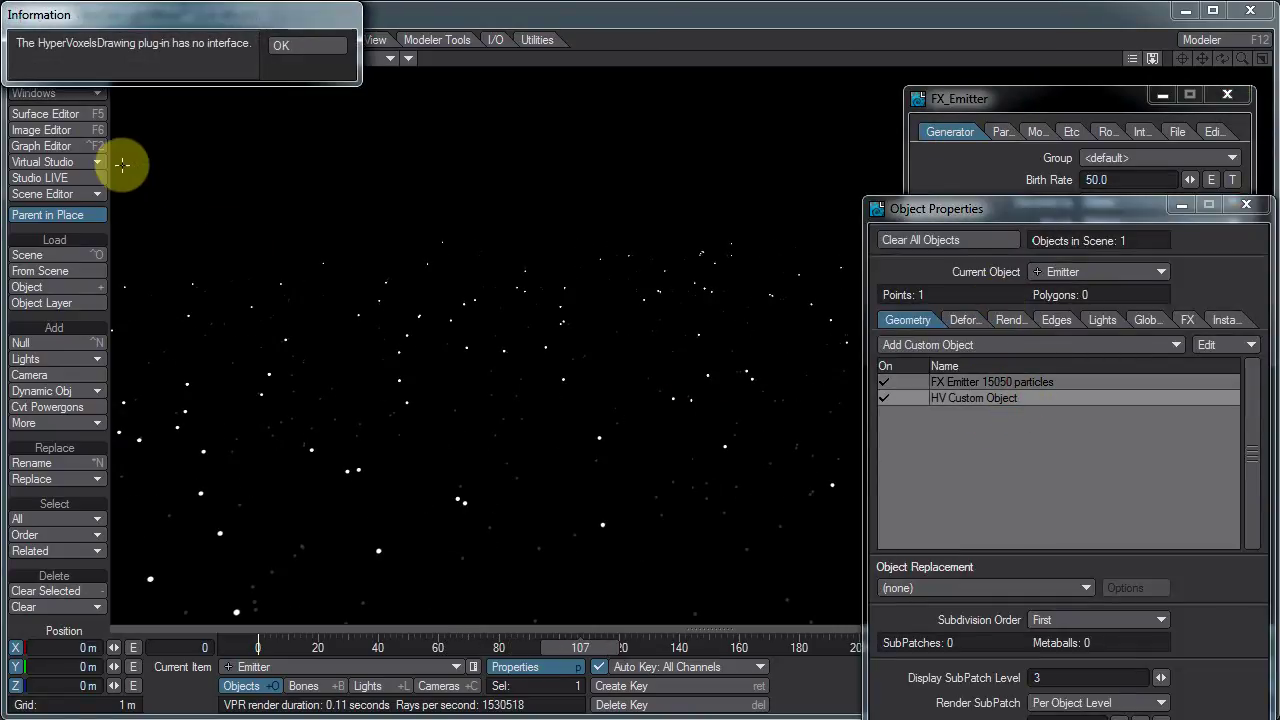
pyautogui.click(300, 46)
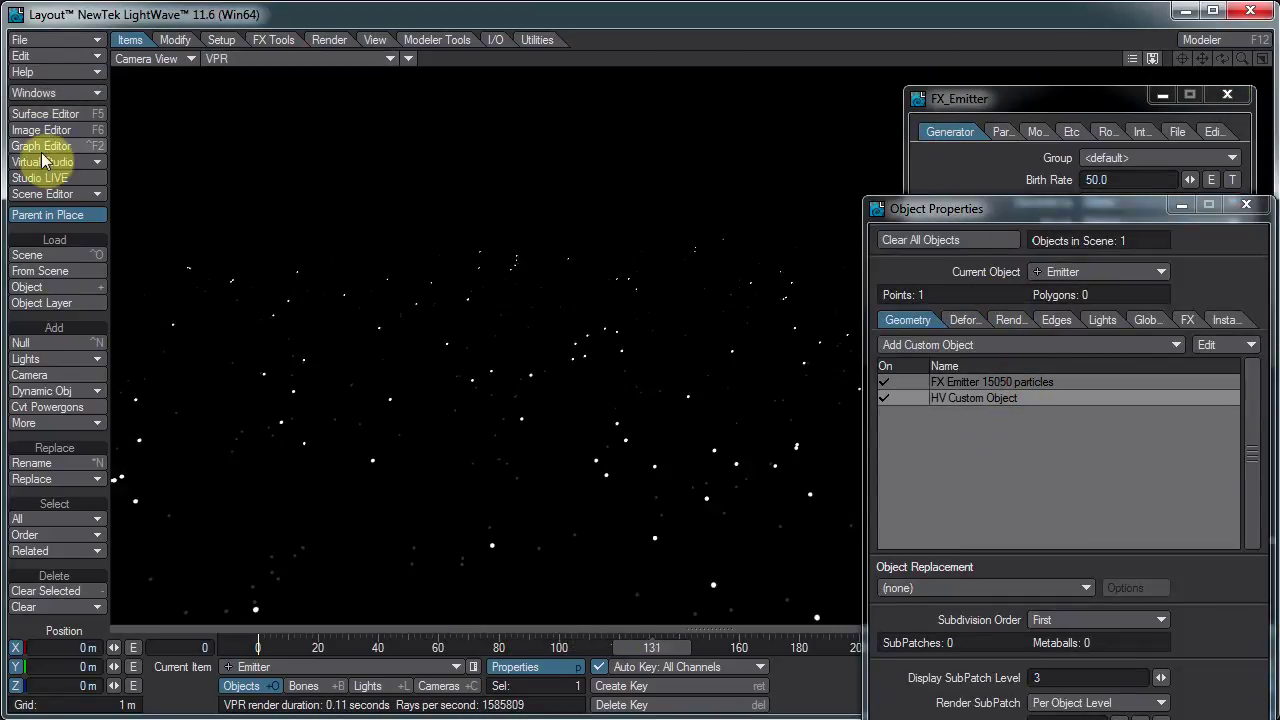
# Open the HyperVoxels window and examine the Emitter's luminosity texture and its effect on the particles over time.
pyautogui.click(53, 93)
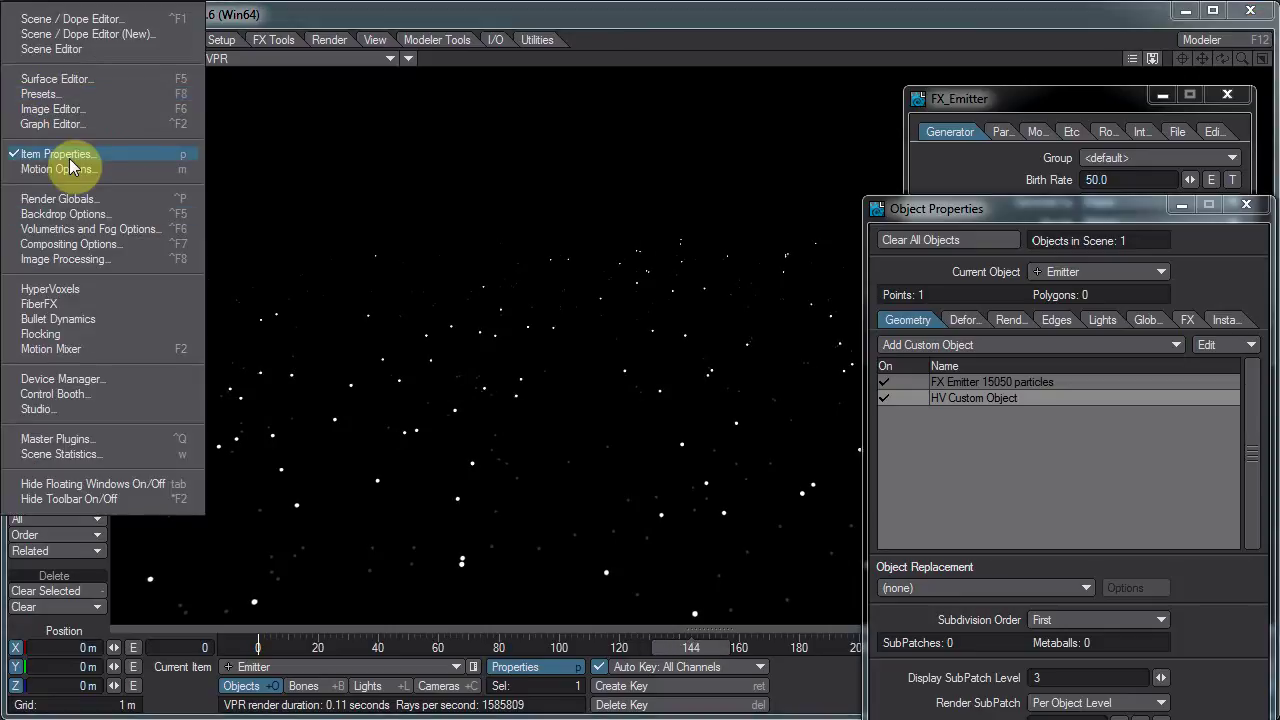
pyautogui.click(75, 289)
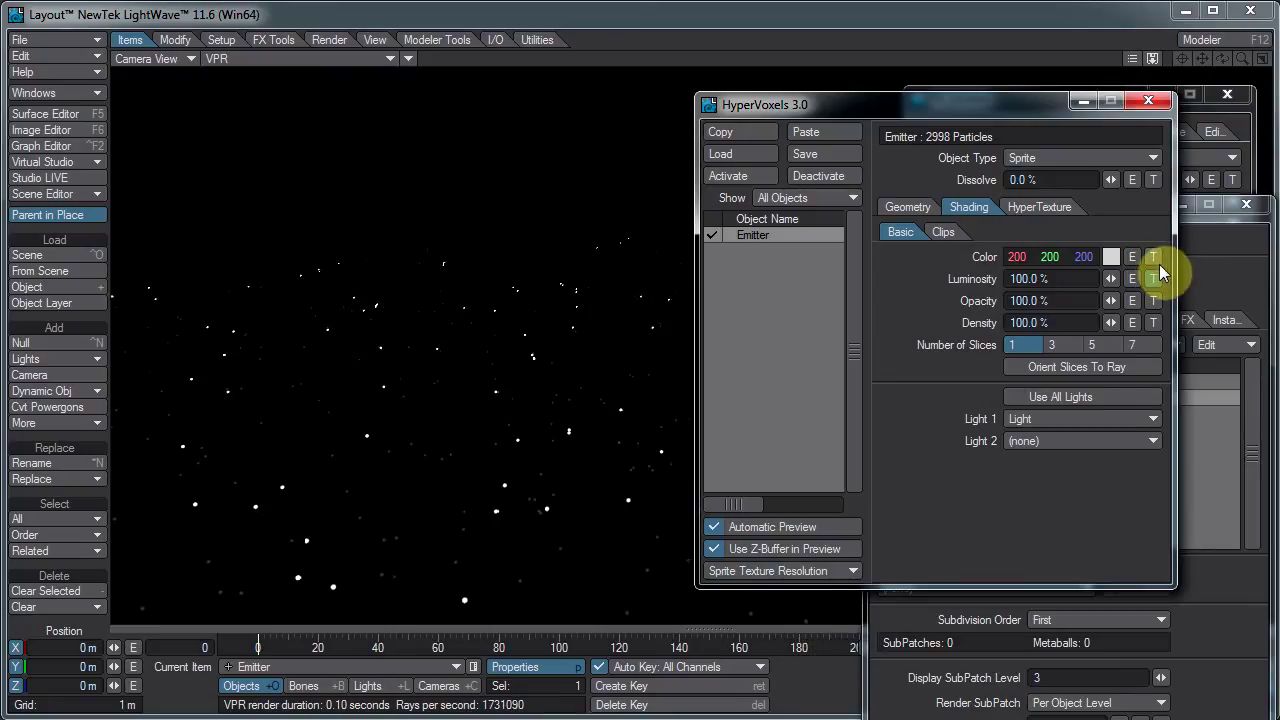
pyautogui.click(1153, 279)
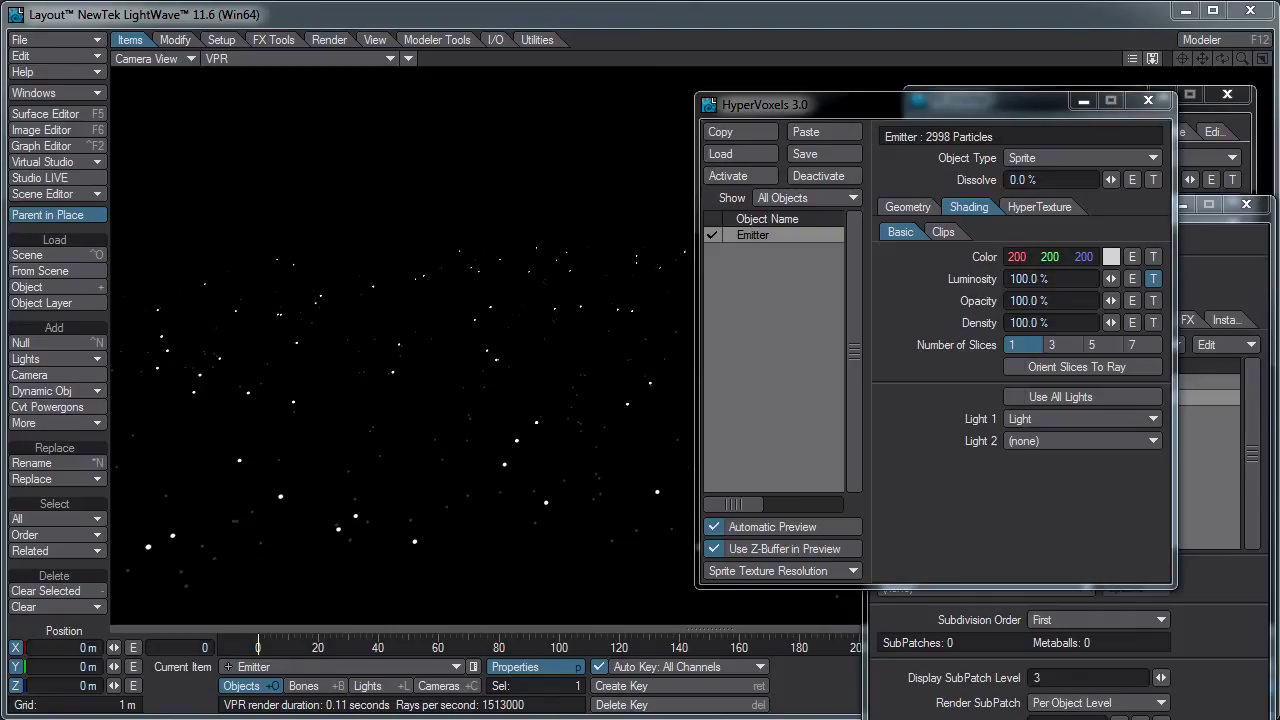
pyautogui.press('Right')
pyautogui.press('Right')
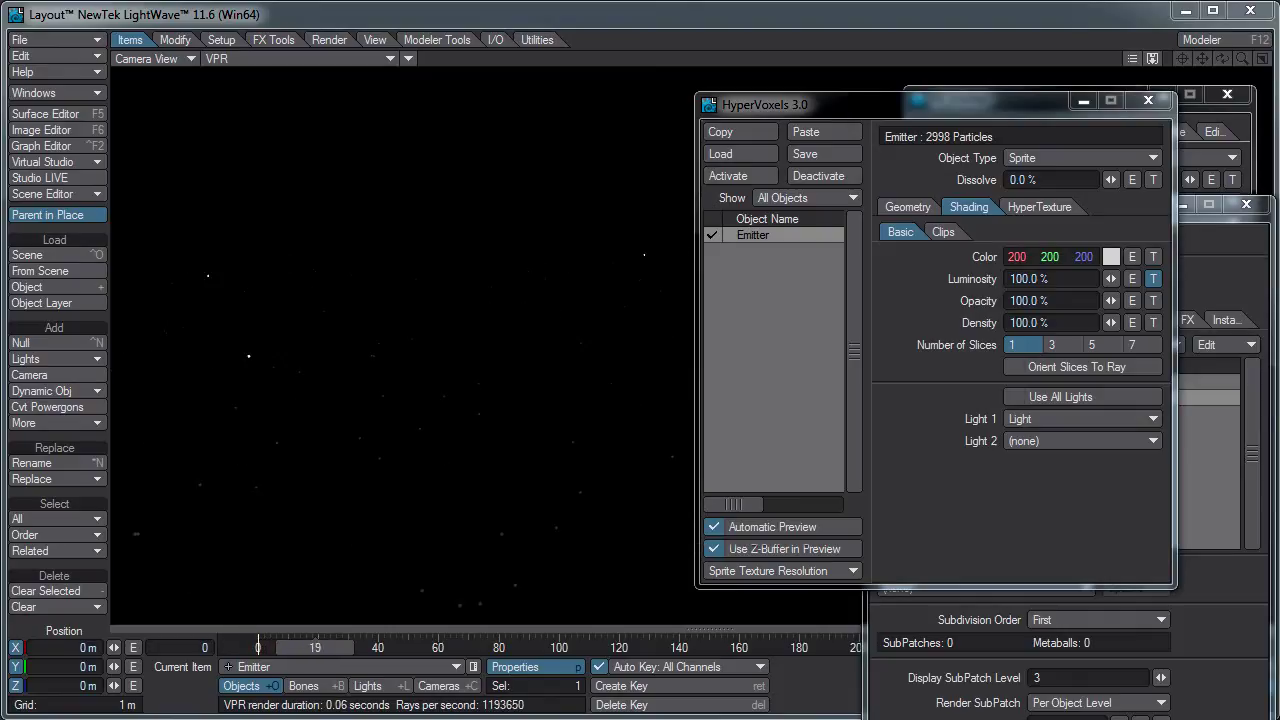